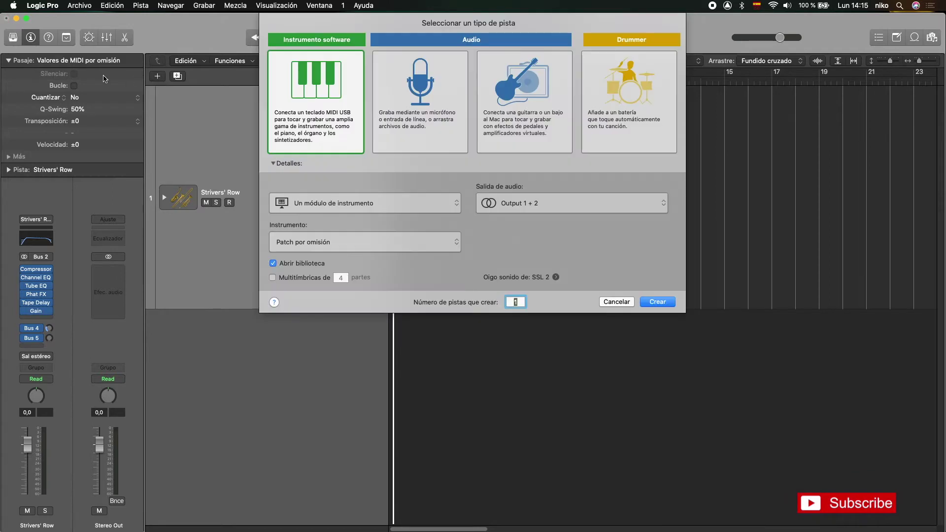
Create one audio track with Entrada 1 as its audio input and show the mixer.
left_click(408, 127)
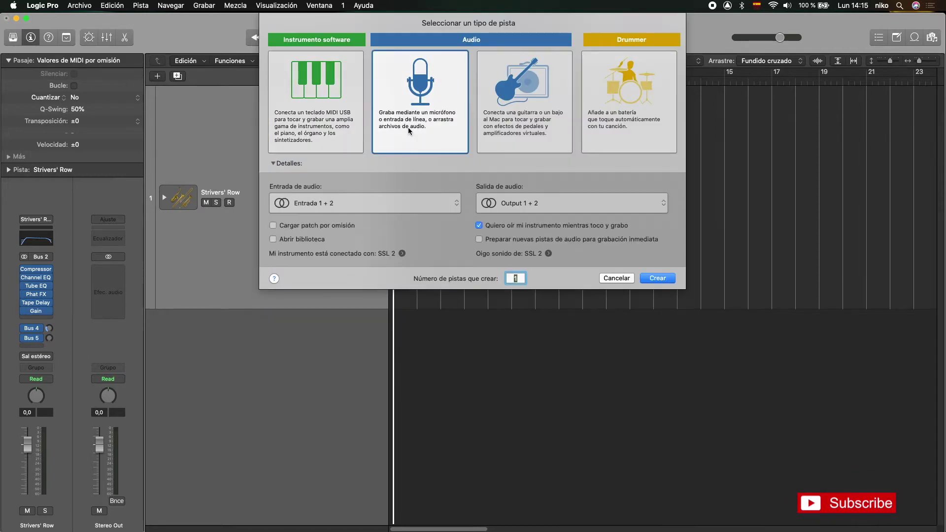
left_click(383, 201)
left_click(339, 172)
left_click(321, 202)
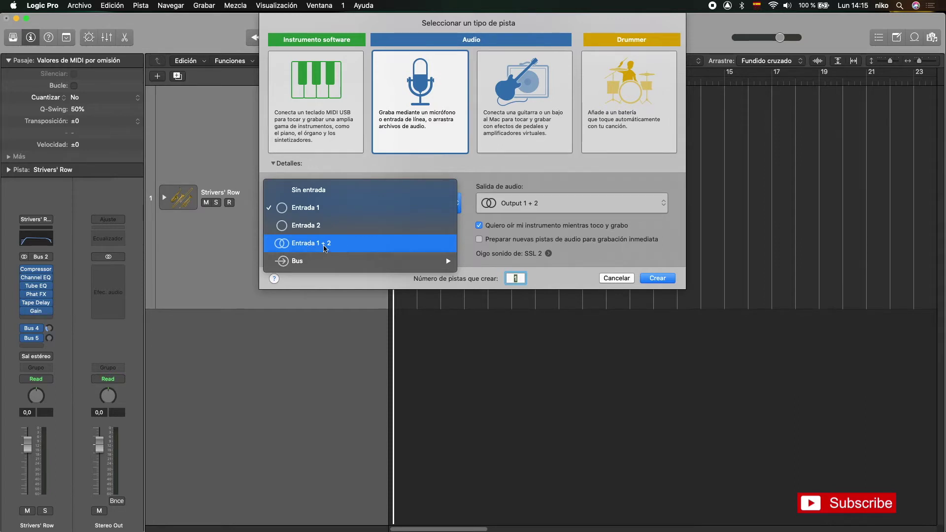
left_click(318, 208)
left_click(659, 278)
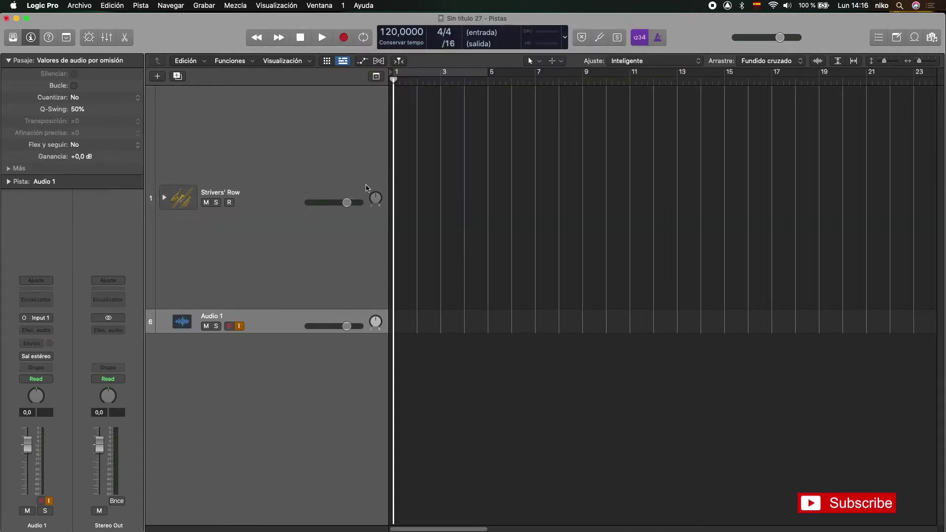
key("x")
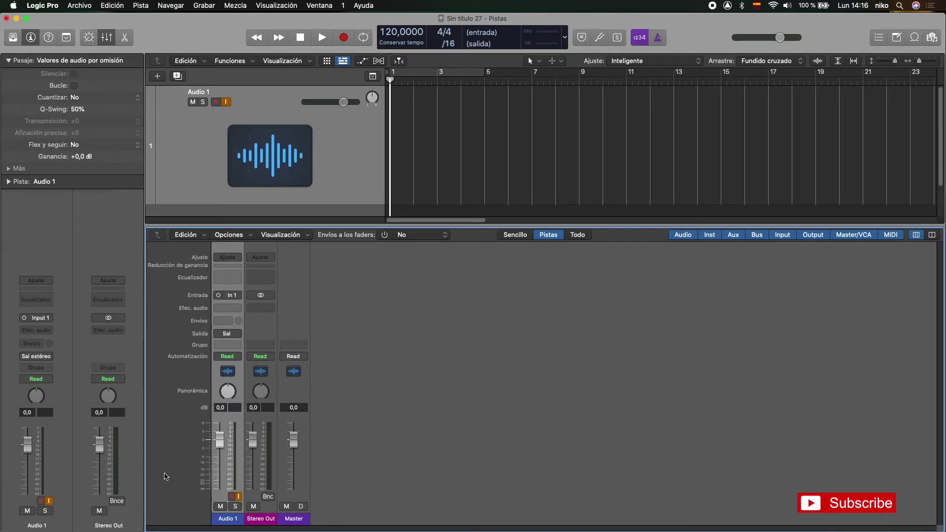
Examine the effects offered for Audio 1's empty audio effect slot, including the Amps and Pedals, Dynamics and Utility categories.
left_click(229, 308)
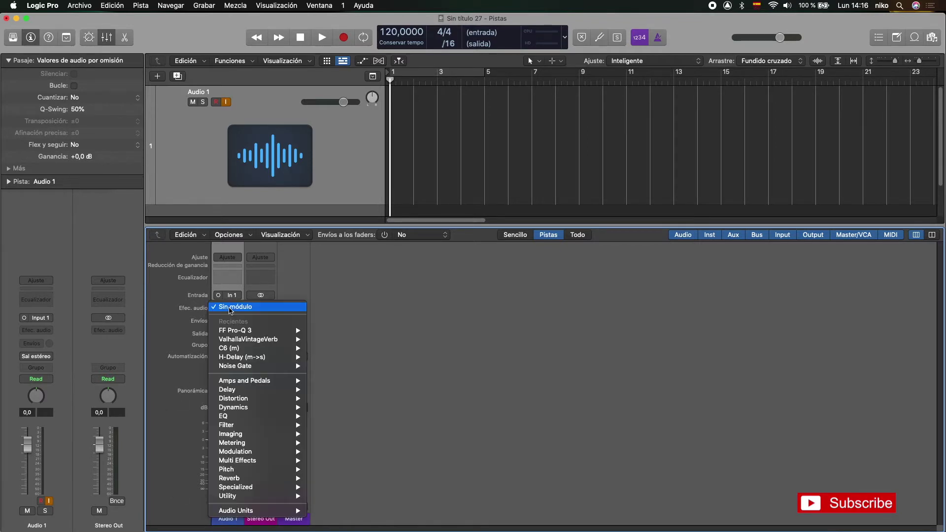
mouse_move(250, 355)
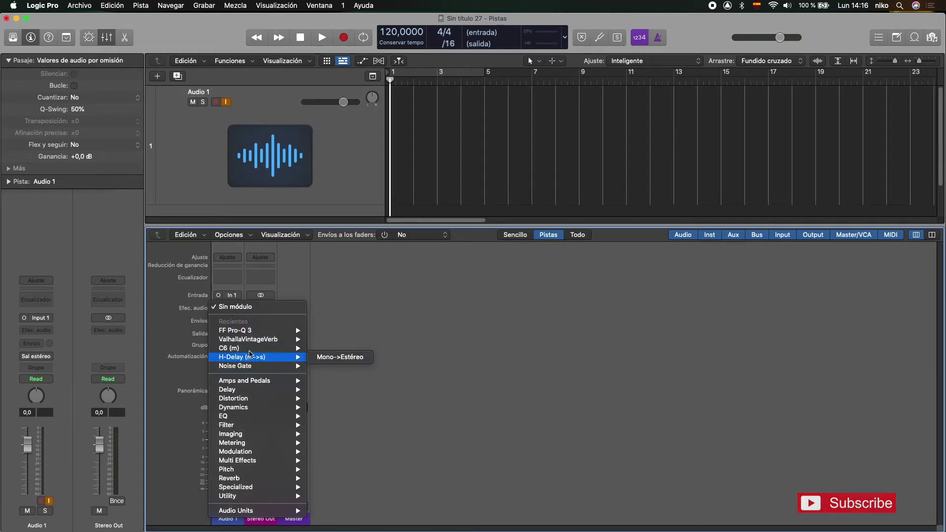
mouse_move(248, 335)
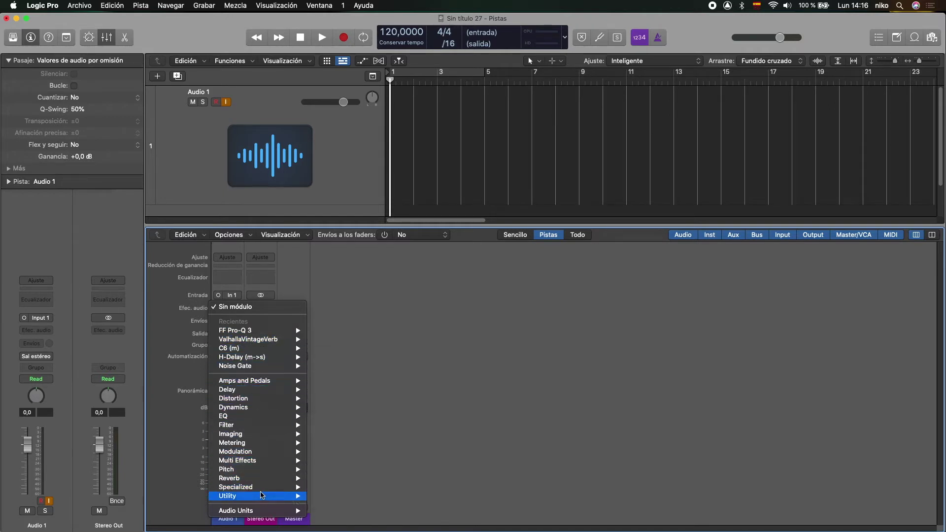
mouse_move(262, 499)
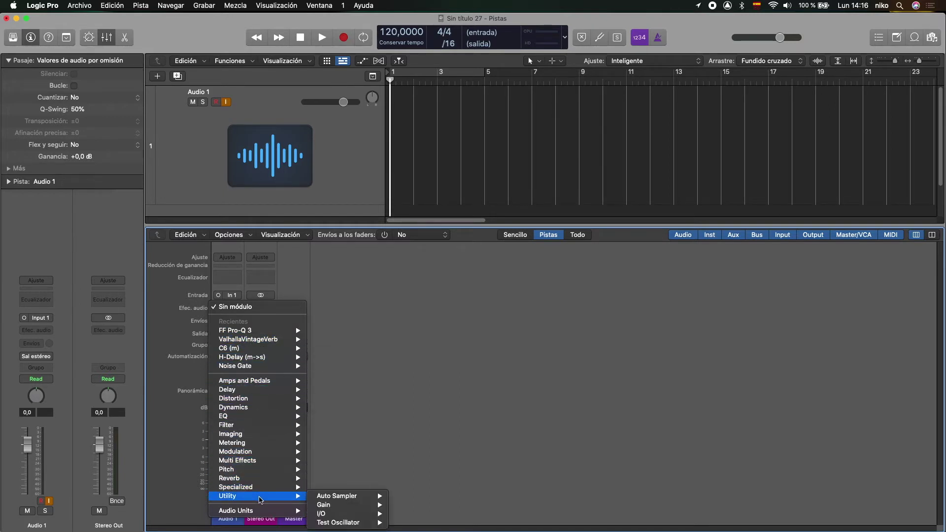
mouse_move(261, 385)
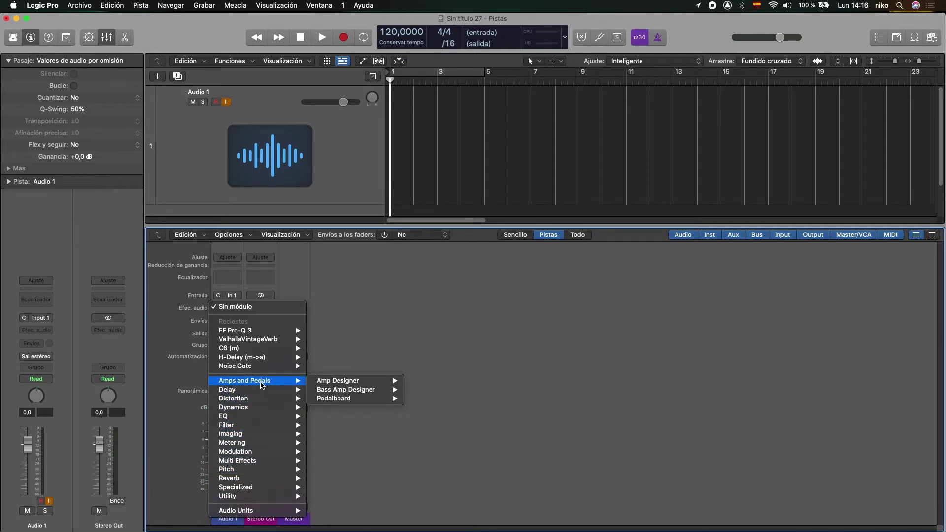
mouse_move(357, 395)
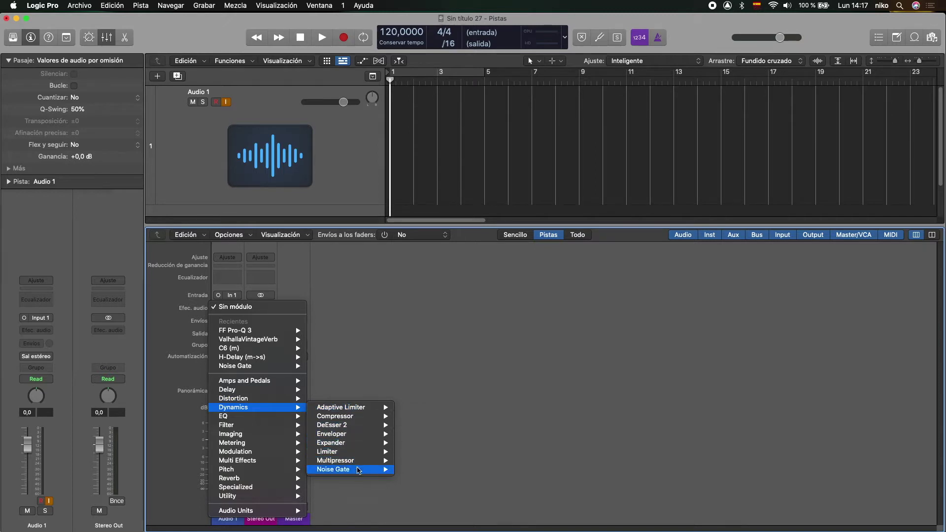
mouse_move(358, 471)
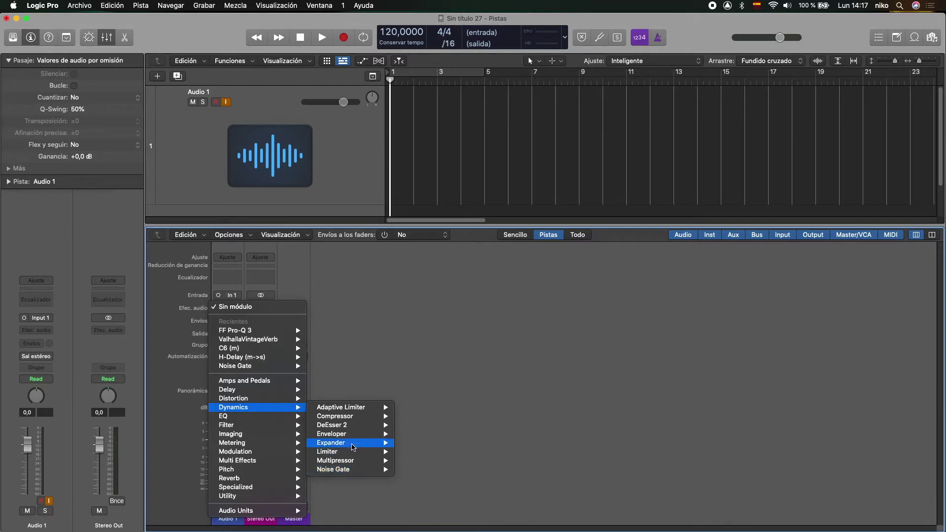
mouse_move(345, 429)
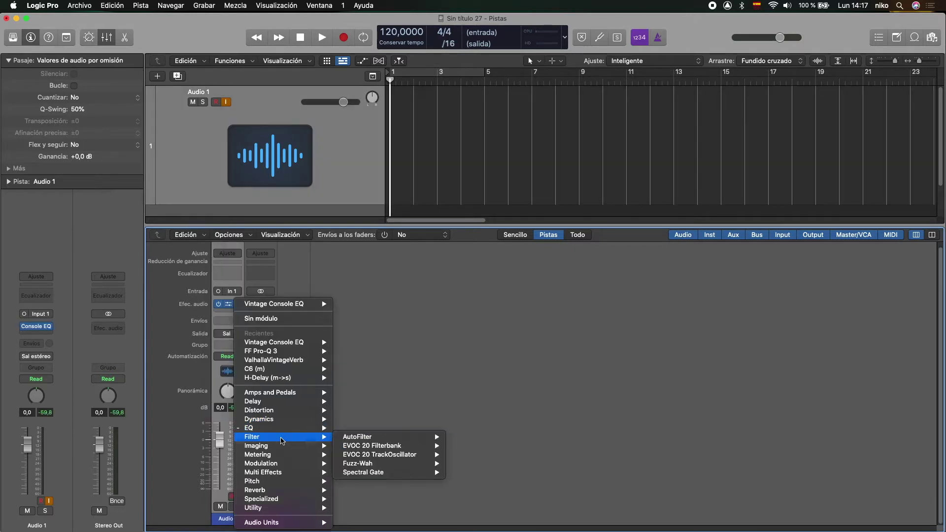
Examine the remaining built-in effect categories for Audio 1, from Imaging, Metering and Modulation to Multi Effects, Specialized and Utility.
mouse_move(284, 447)
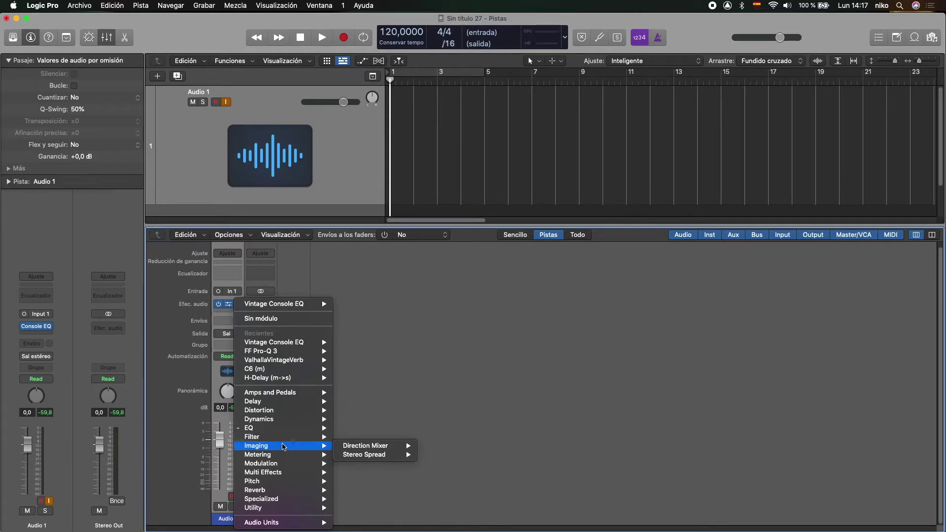
mouse_move(307, 458)
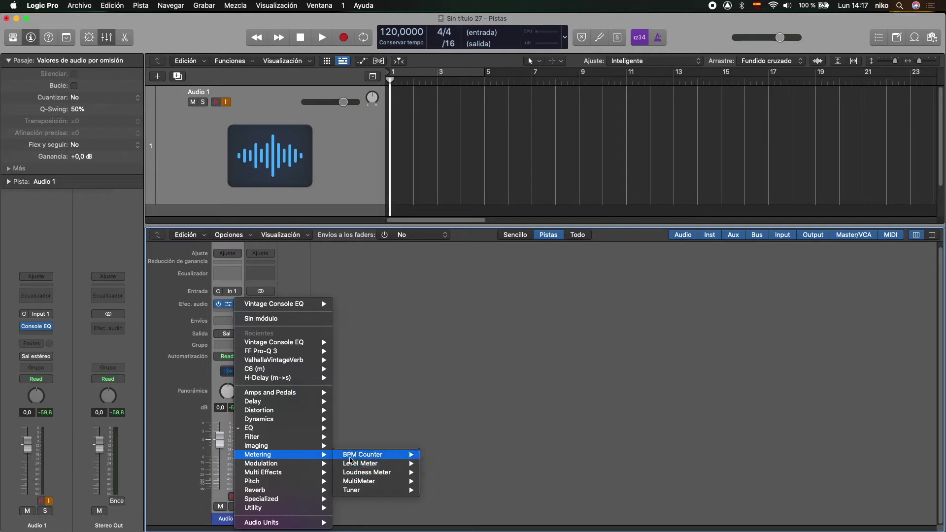
mouse_move(365, 456)
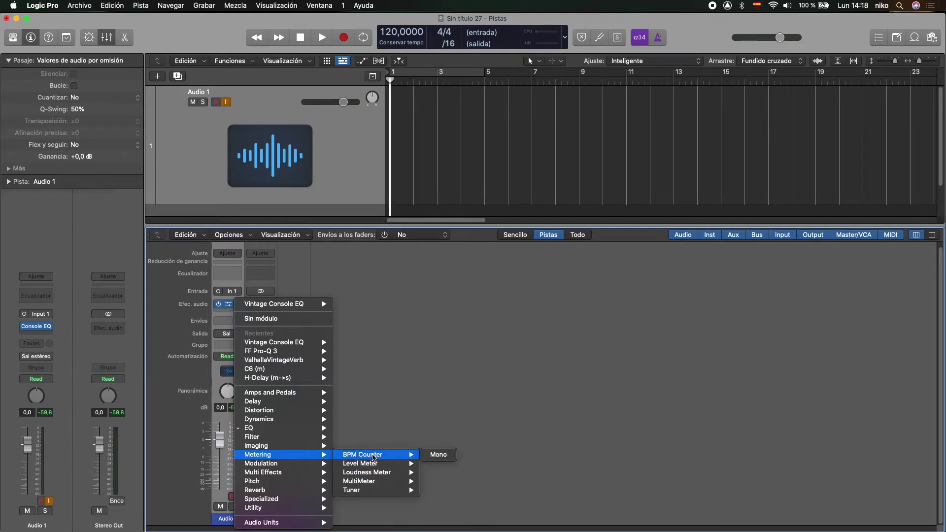
mouse_move(276, 463)
mouse_move(371, 436)
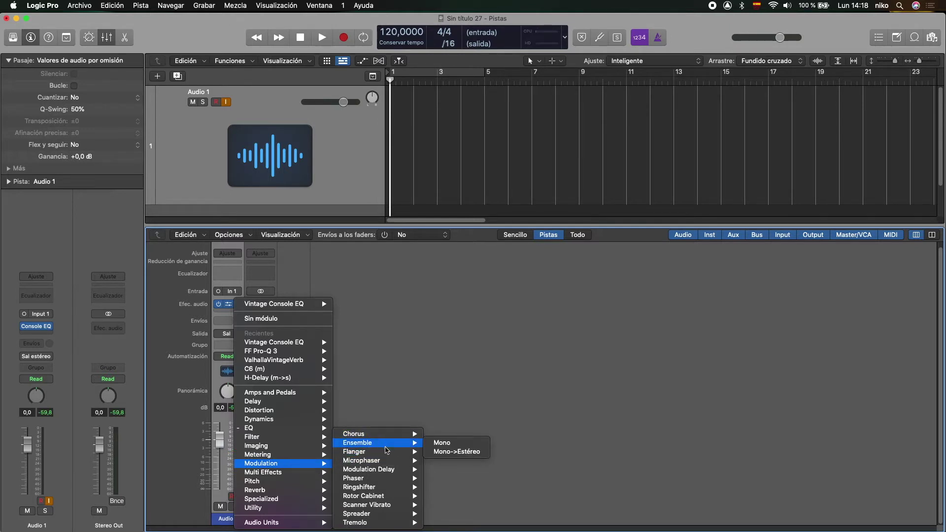
mouse_move(392, 462)
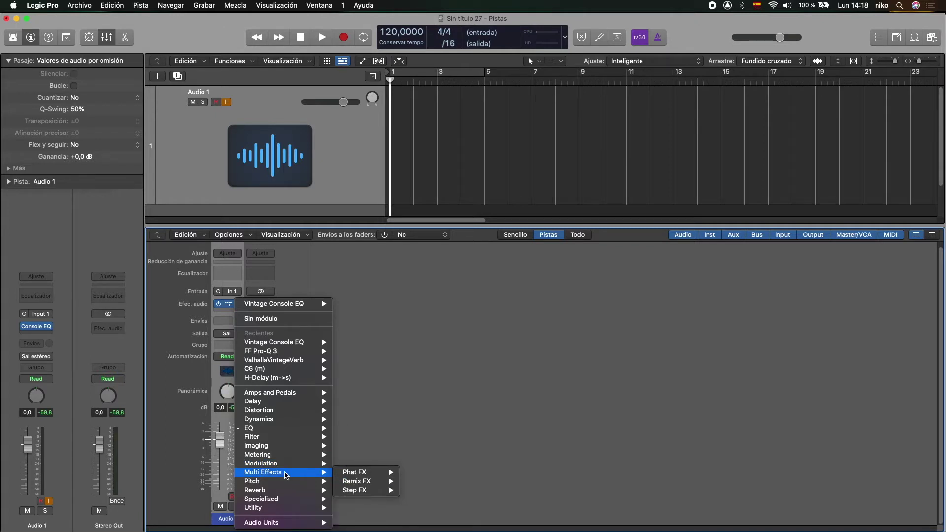
mouse_move(286, 492)
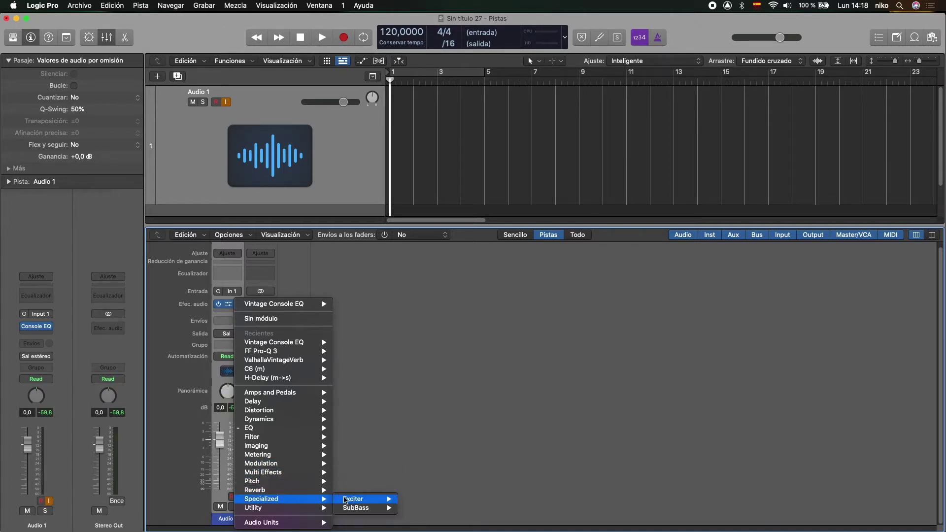
mouse_move(350, 509)
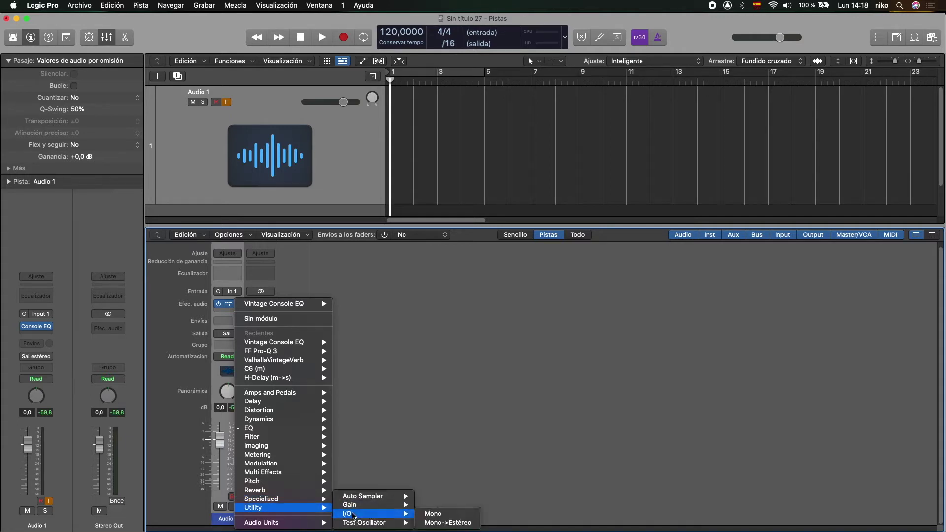
mouse_move(365, 524)
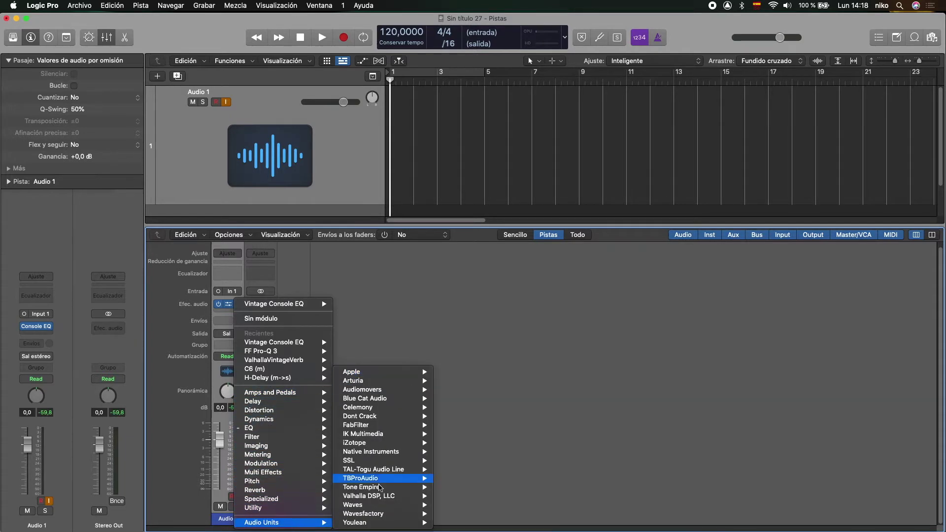
Load Arturia's Chorus JUN-6 Audio Unit in Audio 1's effect slot and turn up its mix.
mouse_move(379, 384)
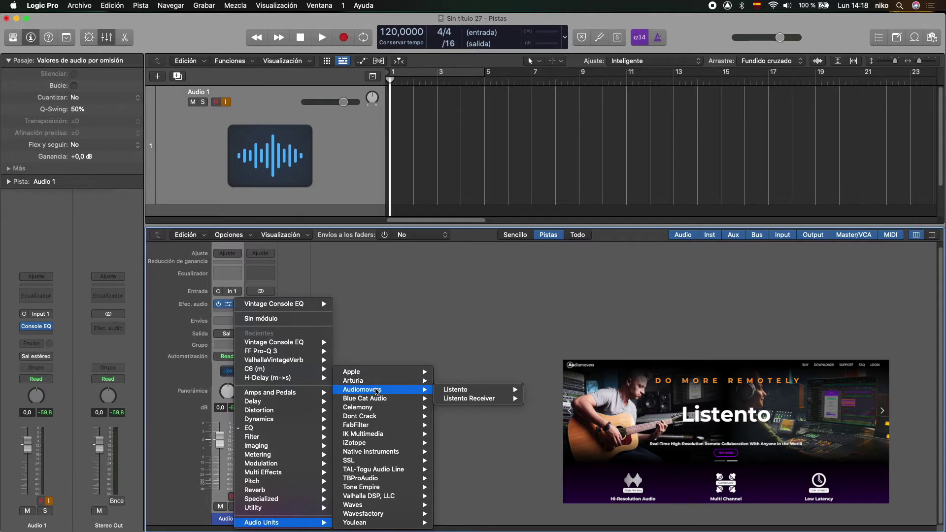
mouse_move(457, 400)
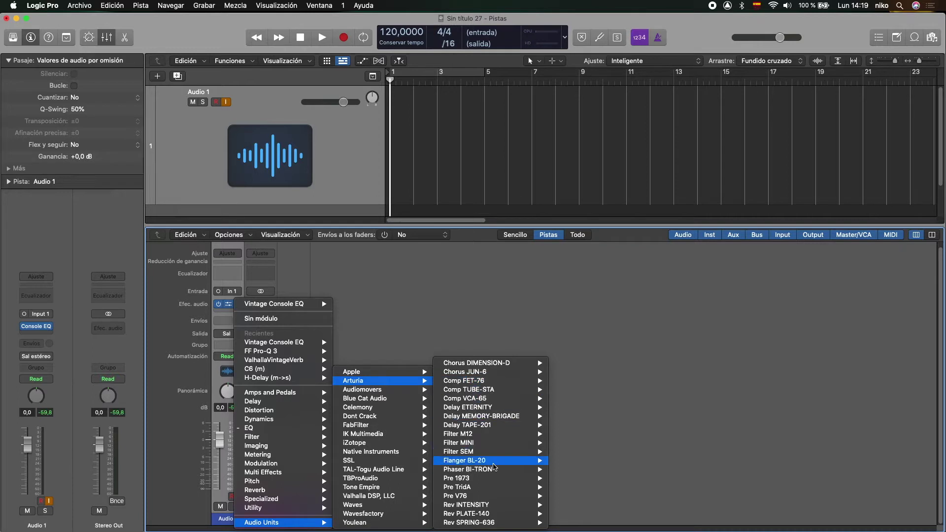
mouse_move(491, 526)
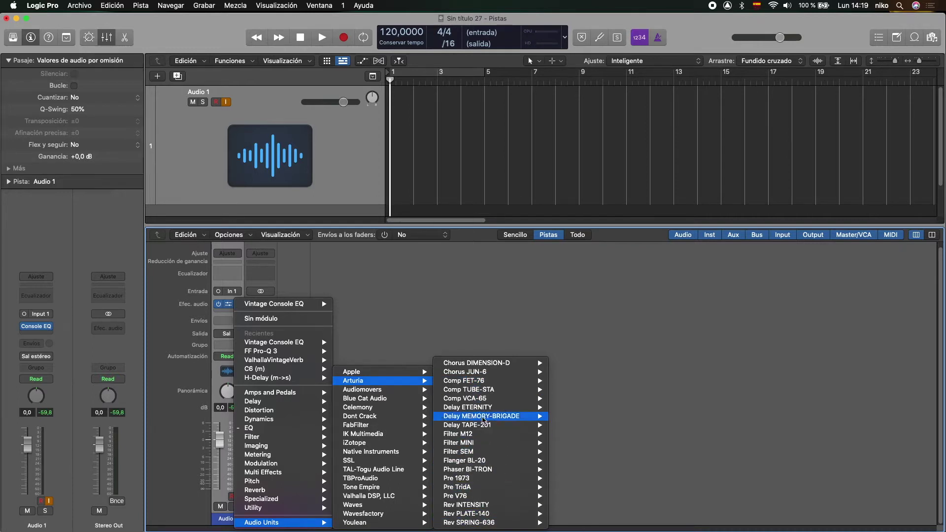
mouse_move(482, 375)
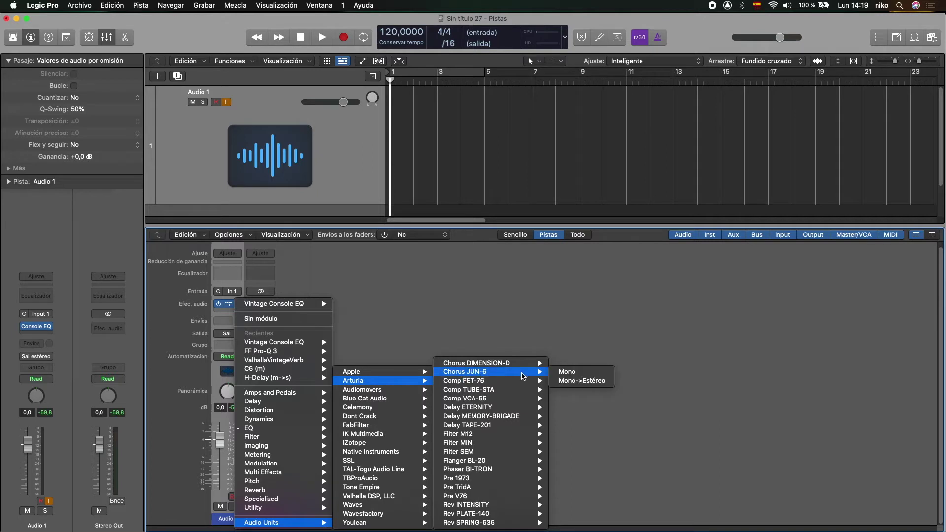
left_click(522, 375)
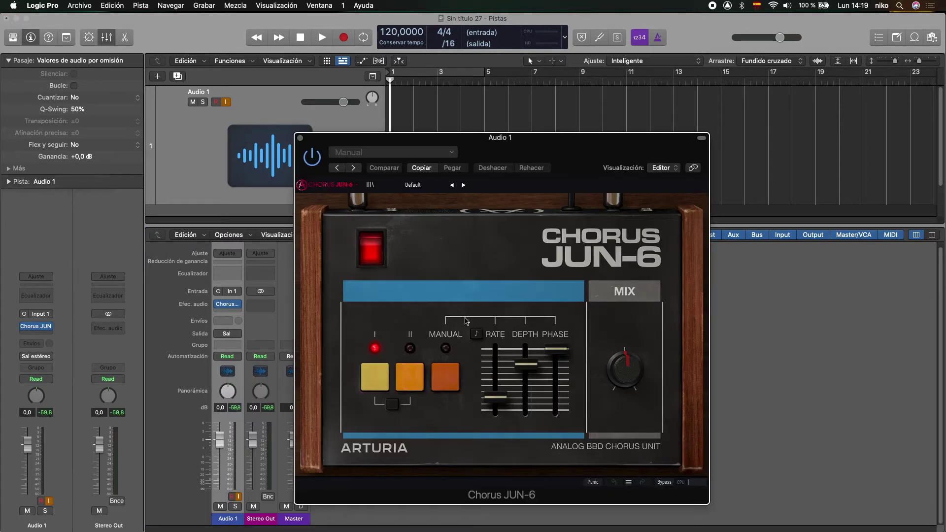
left_click_drag(563, 290, 552, 311)
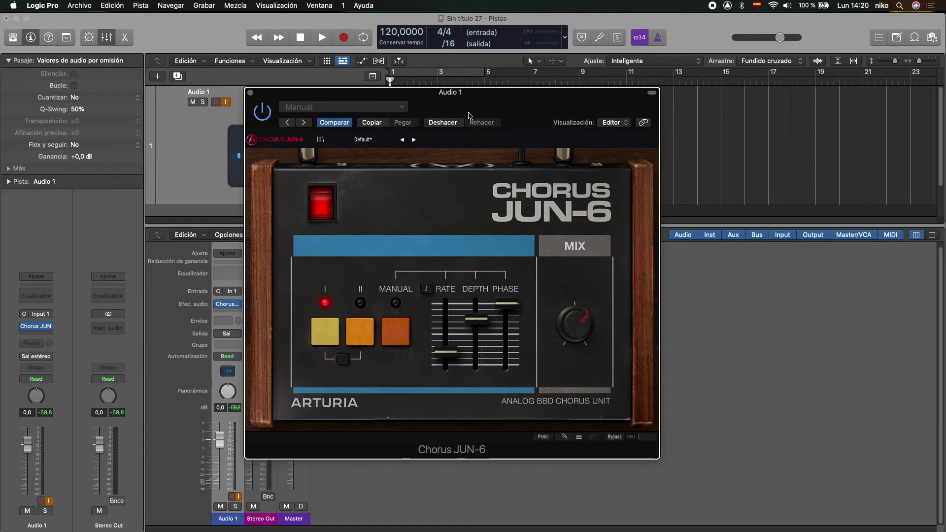
left_click_drag(457, 101, 514, 98)
left_click(306, 89)
Replace Audio 1's chorus with Arturia's Delay MEMORY-BRIGADE, and that delay with the mono Delay TAPE-201.
left_click(229, 304)
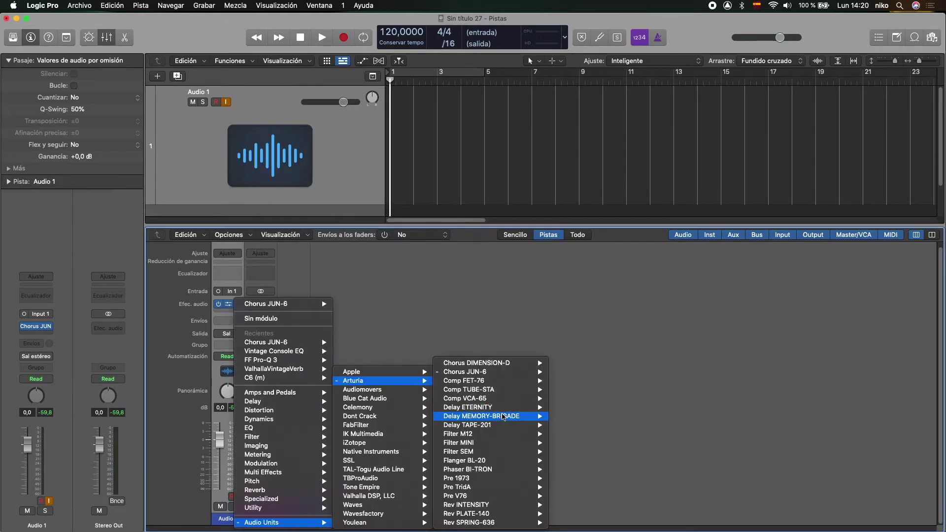
mouse_move(505, 418)
left_click(566, 418)
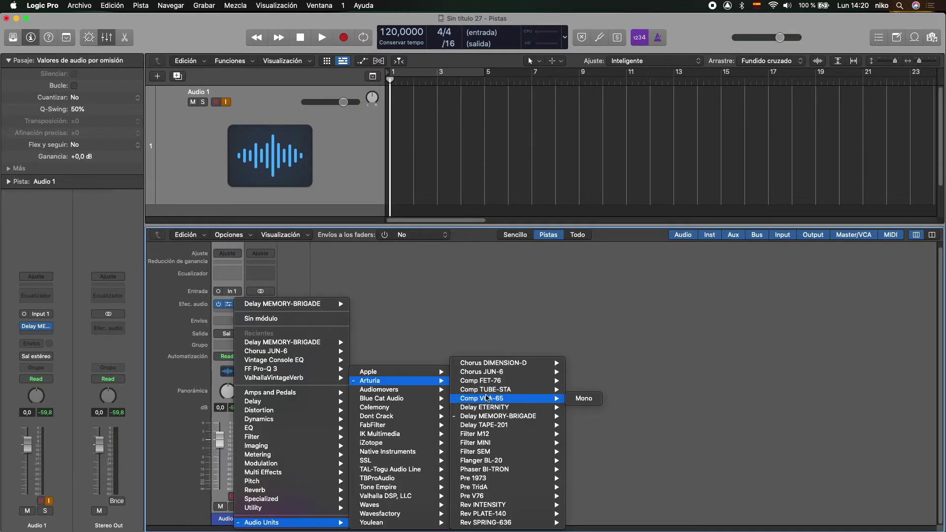
mouse_move(492, 427)
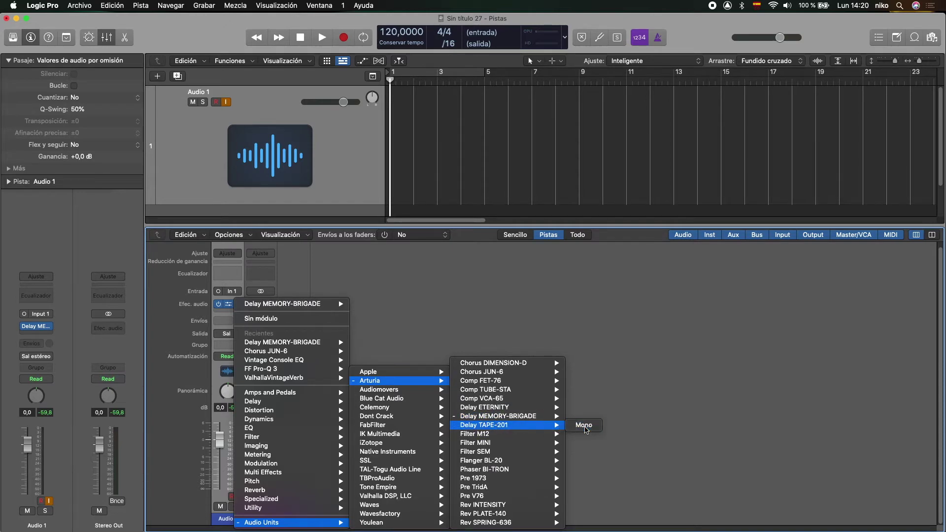
left_click(584, 426)
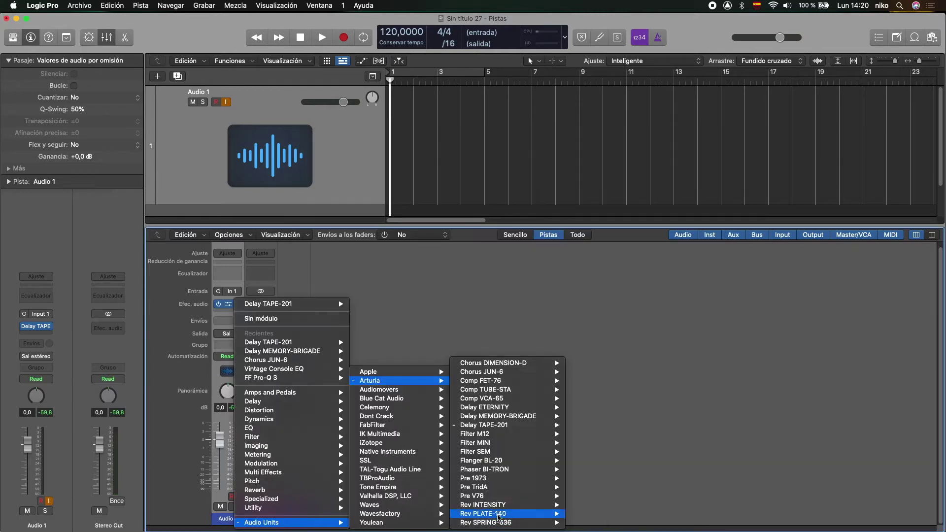
Load the mono version of Arturia's Comp VCA-65 compressor in Audio 1's effect slot.
mouse_move(495, 506)
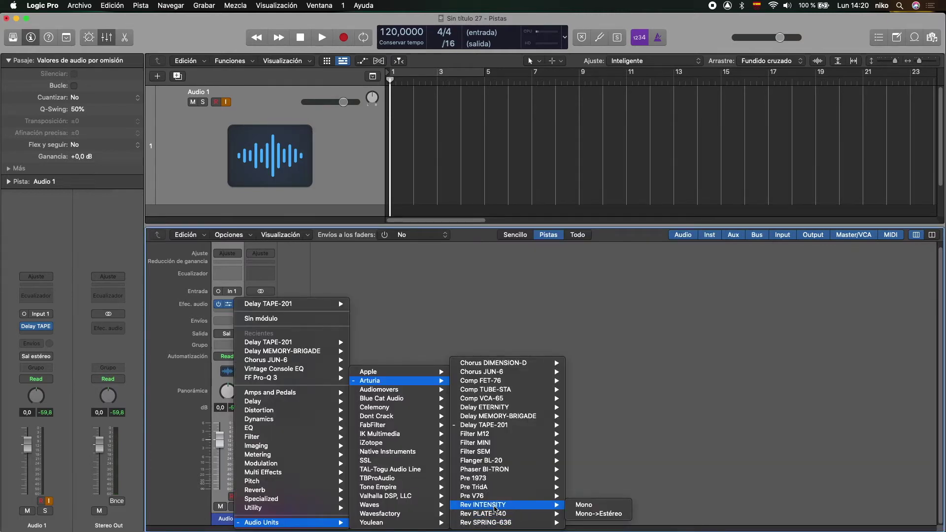
mouse_move(502, 475)
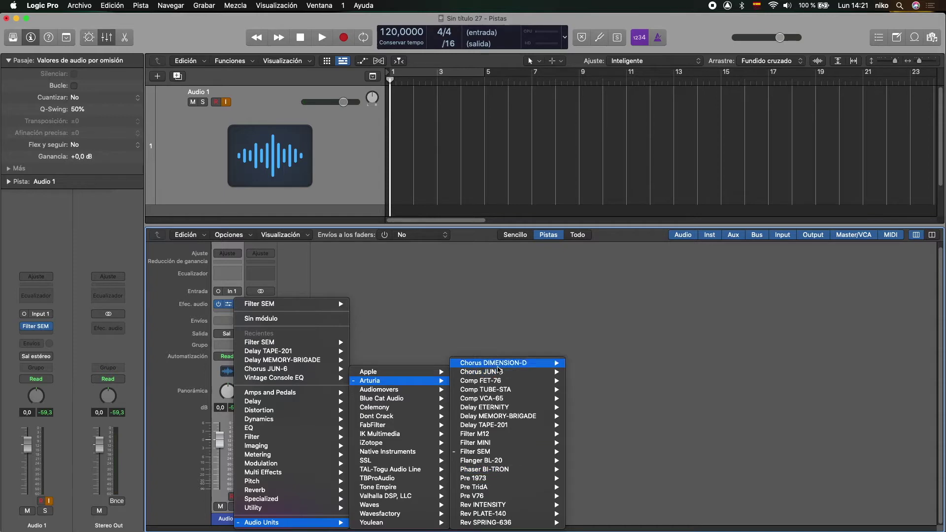
mouse_move(485, 401)
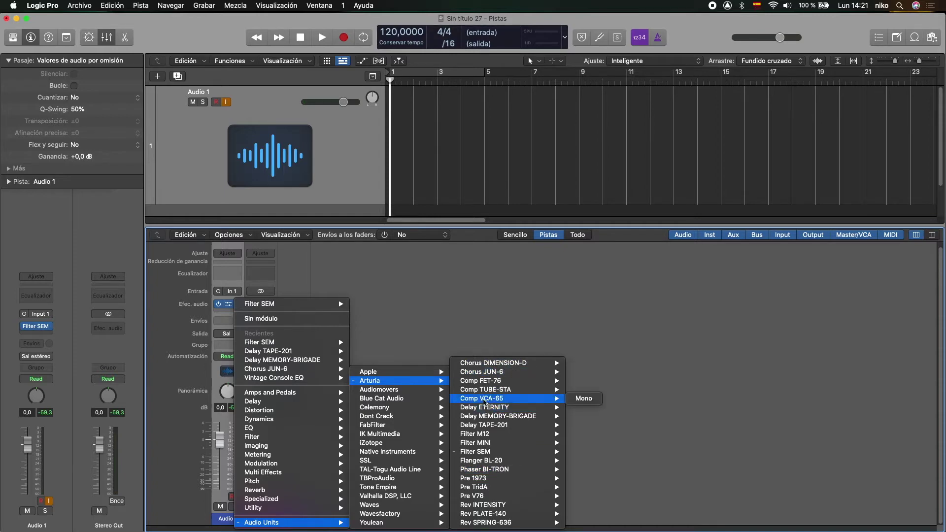
left_click(589, 399)
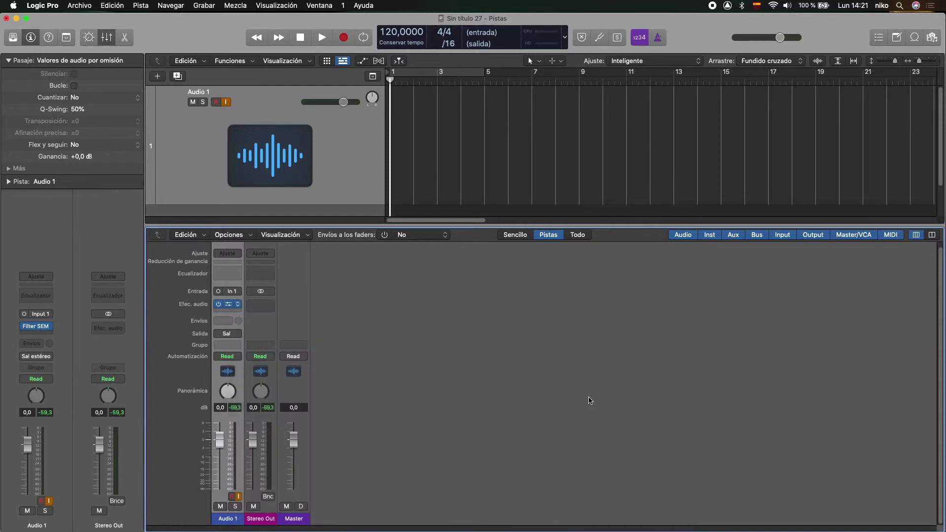
left_click_drag(570, 150, 532, 159)
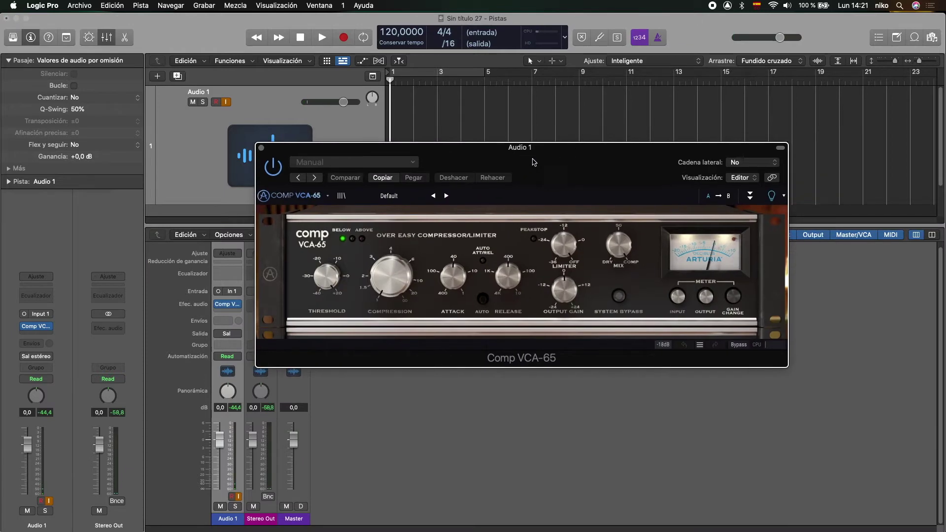
Replace Audio 1's compressor with the mono version of Celemony's Melodyne.
left_click(262, 148)
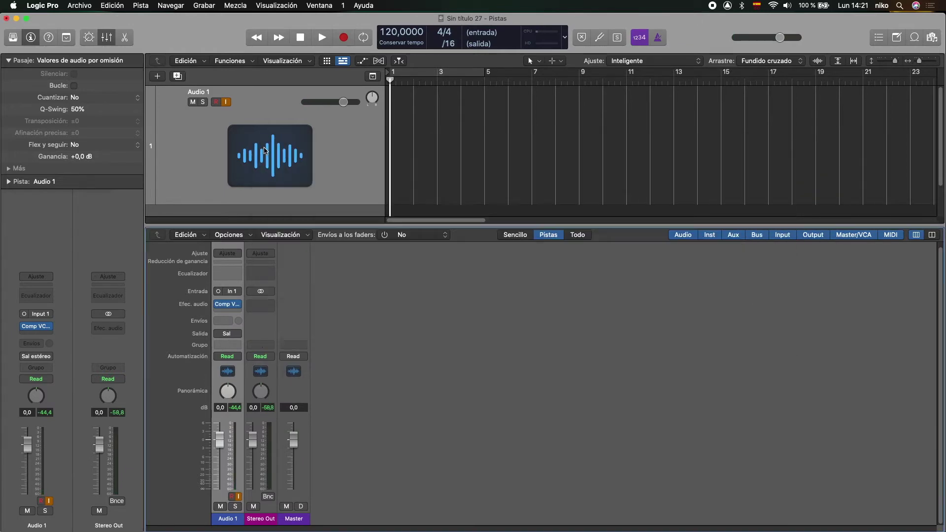
left_click(240, 304)
mouse_move(276, 522)
mouse_move(397, 408)
mouse_move(468, 417)
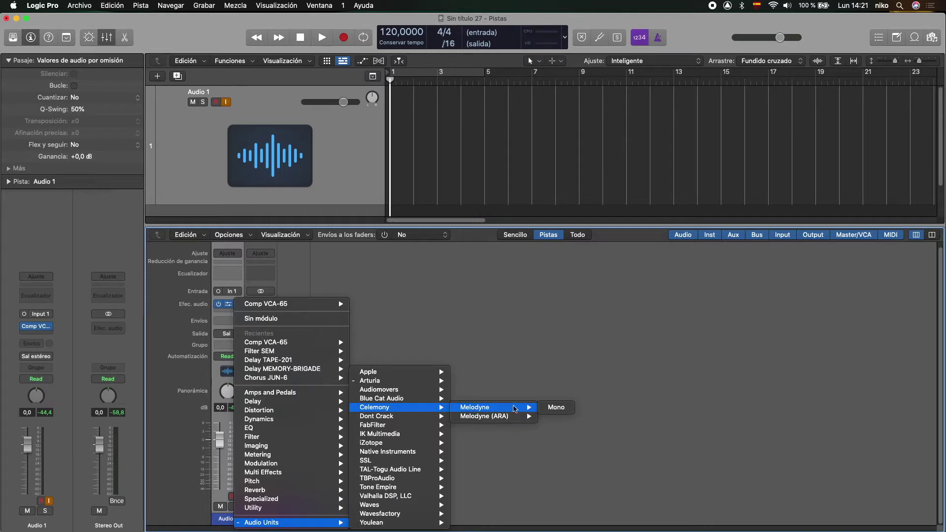
left_click(556, 407)
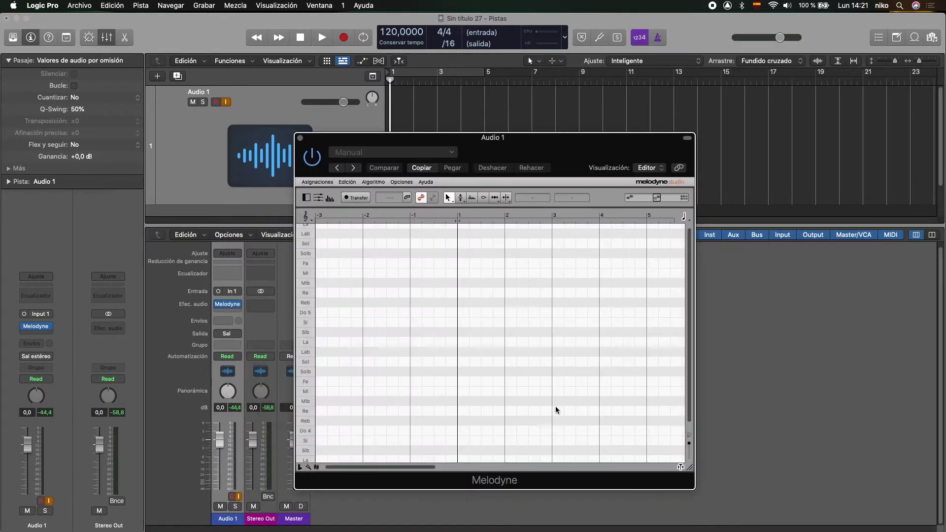
left_click(301, 138)
Replace Melodyne on Audio 1 with the mono version of FabFilter's FF Pro-Q 3 and try out its EQ curve.
left_click(232, 304)
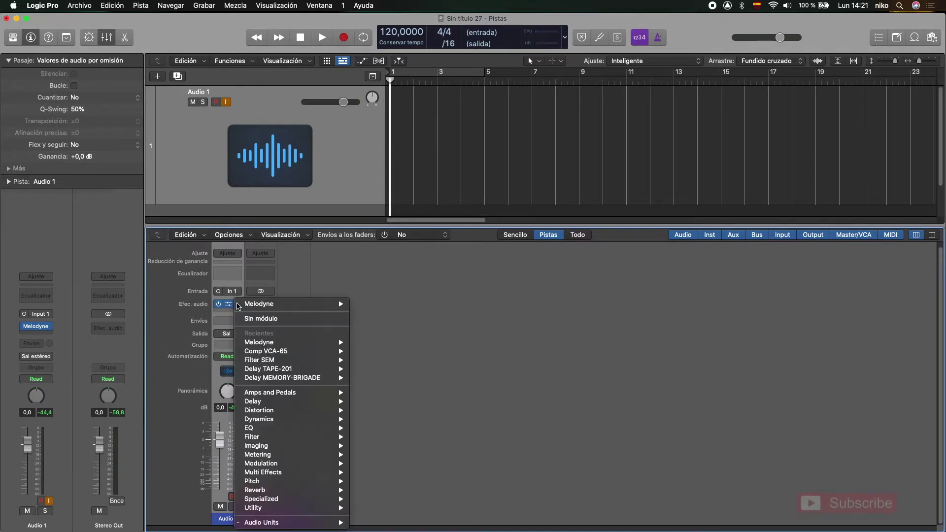
mouse_move(276, 523)
mouse_move(398, 425)
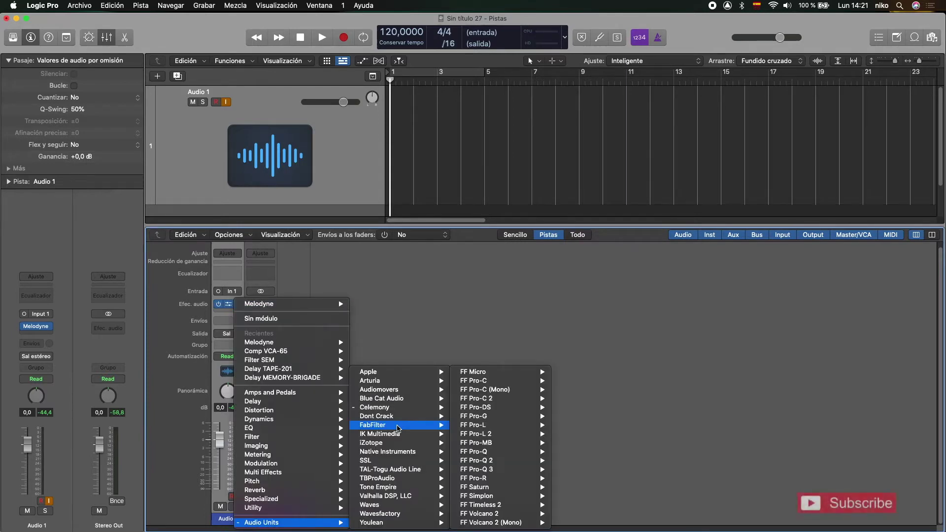
mouse_move(494, 474)
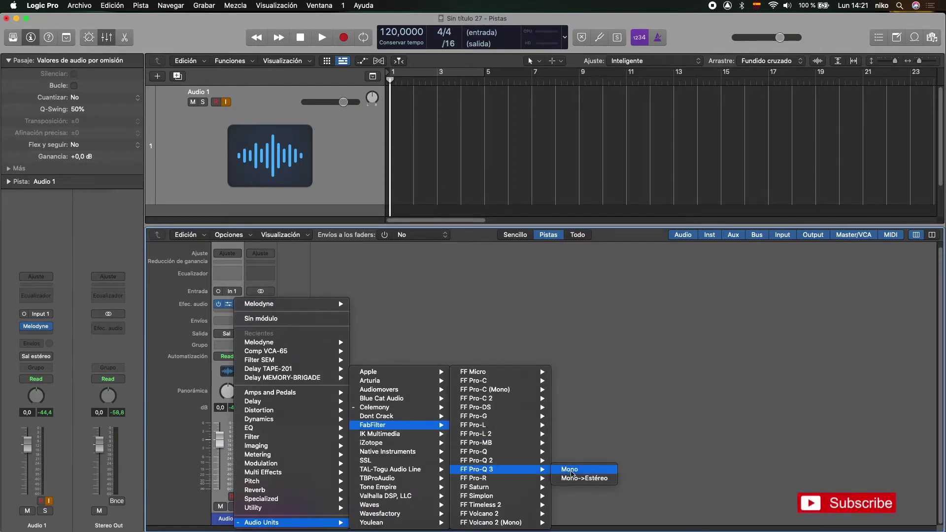
left_click(570, 470)
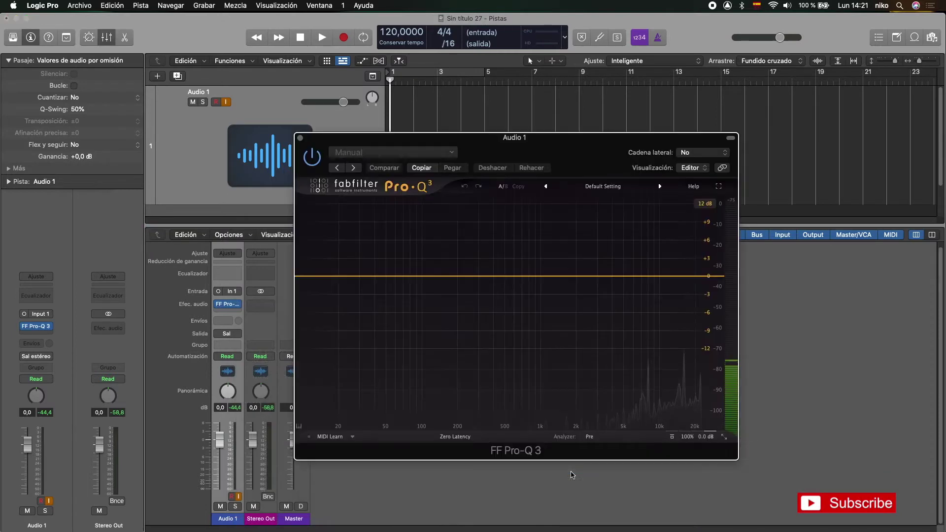
mouse_move(554, 274)
left_mouse_down()
mouse_move(556, 316)
mouse_move(562, 275)
left_mouse_up()
left_click(300, 138)
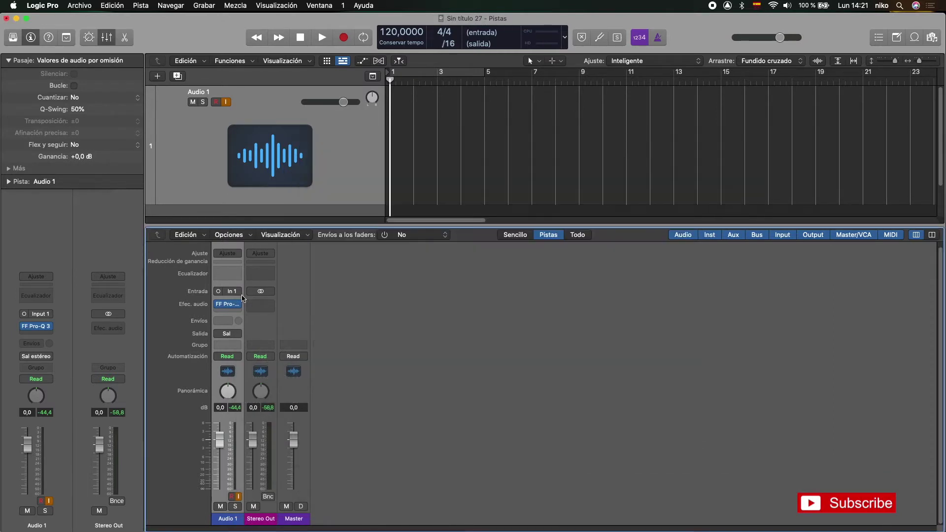
Replace Audio 1's equalizer with the mono version of FabFilter's FF Pro-DS de-esser.
left_click(241, 304)
mouse_move(488, 400)
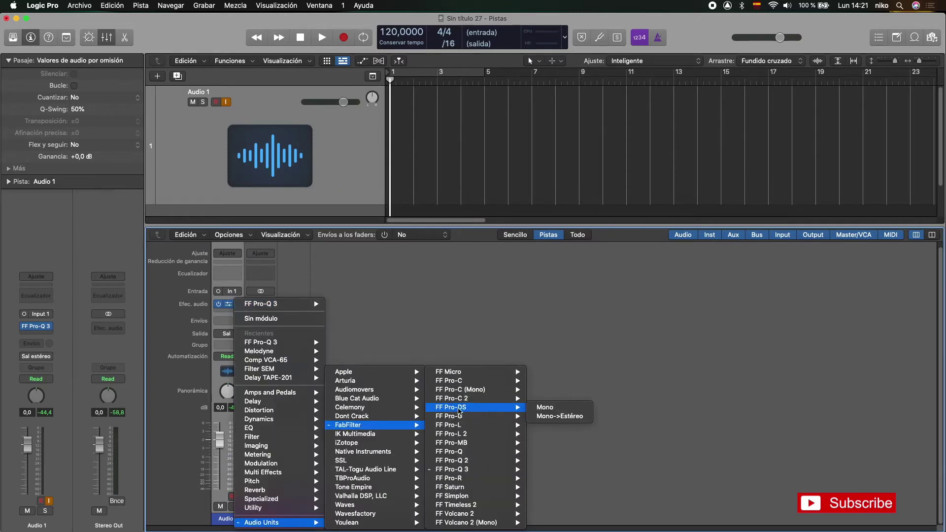
left_click(544, 409)
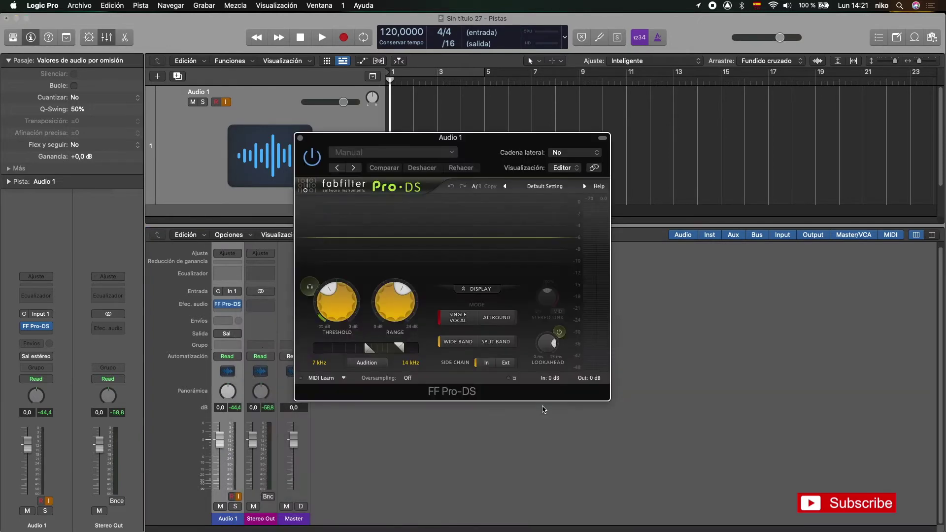
left_click(300, 138)
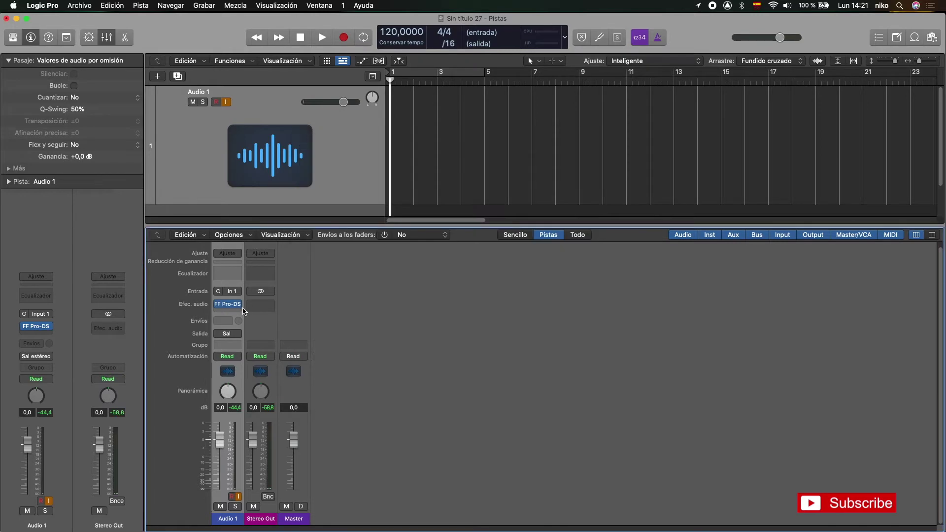
Replace Audio 1's de-esser with FabFilter's FF Pro-R reverb, and that reverb with FF Saturn.
left_click(239, 304)
left_click(261, 382)
left_click_drag(487, 146, 543, 117)
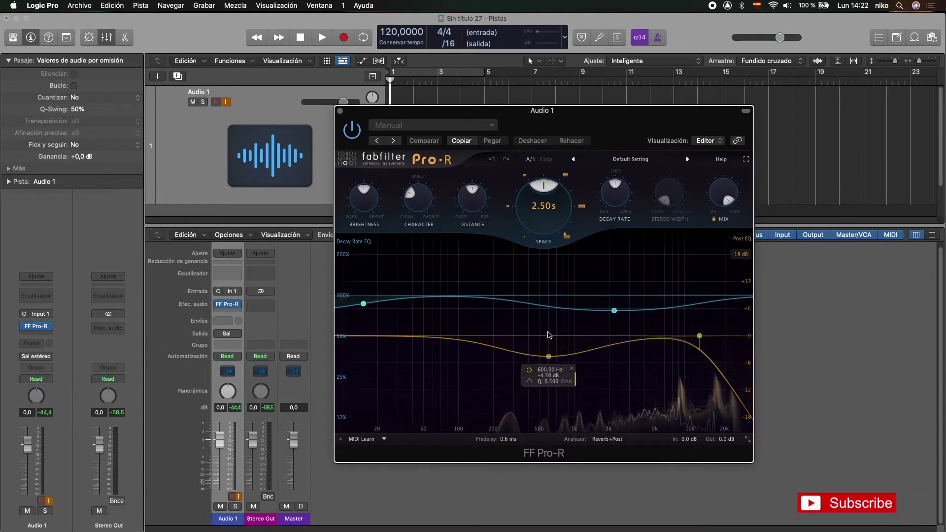
left_click(340, 111)
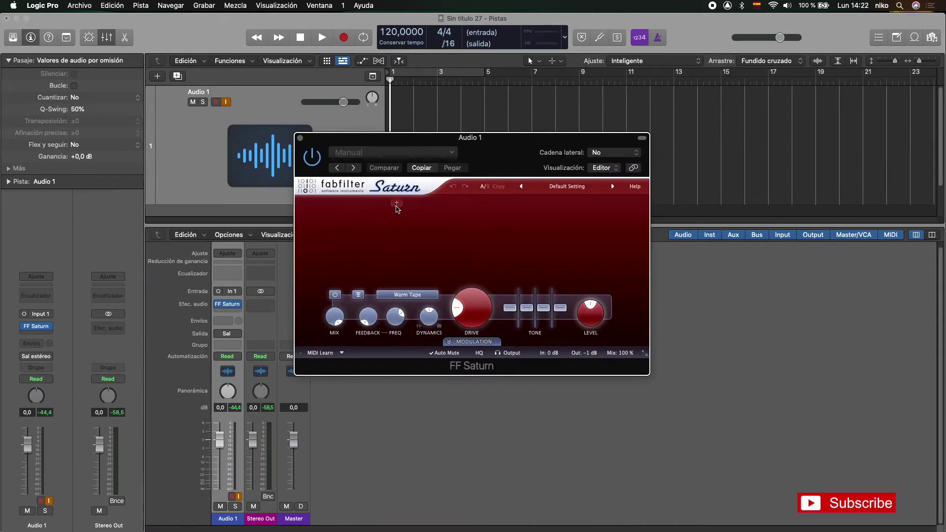
left_click(300, 138)
Load the mono version of IK Multimedia's AmpliTube 4 in Audio 1's effect slot.
left_click(234, 304)
mouse_move(364, 436)
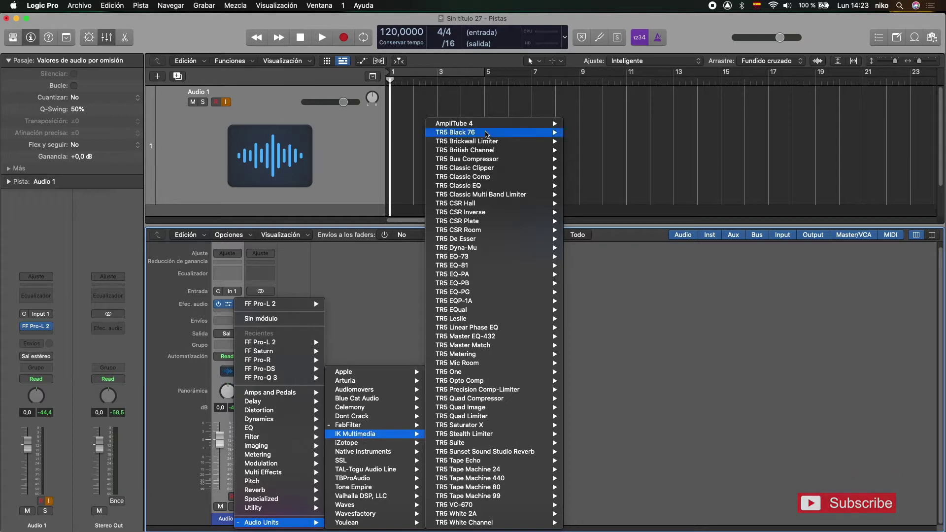
mouse_move(486, 128)
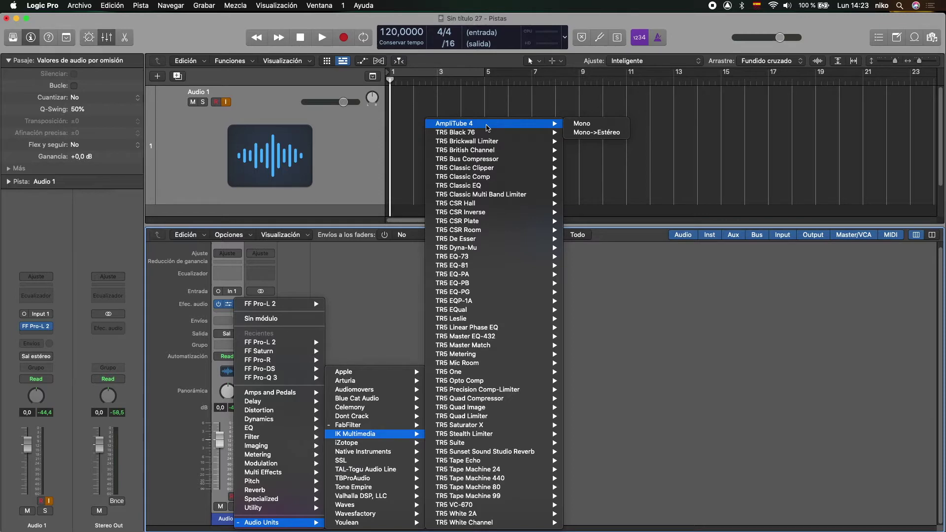
left_click(578, 127)
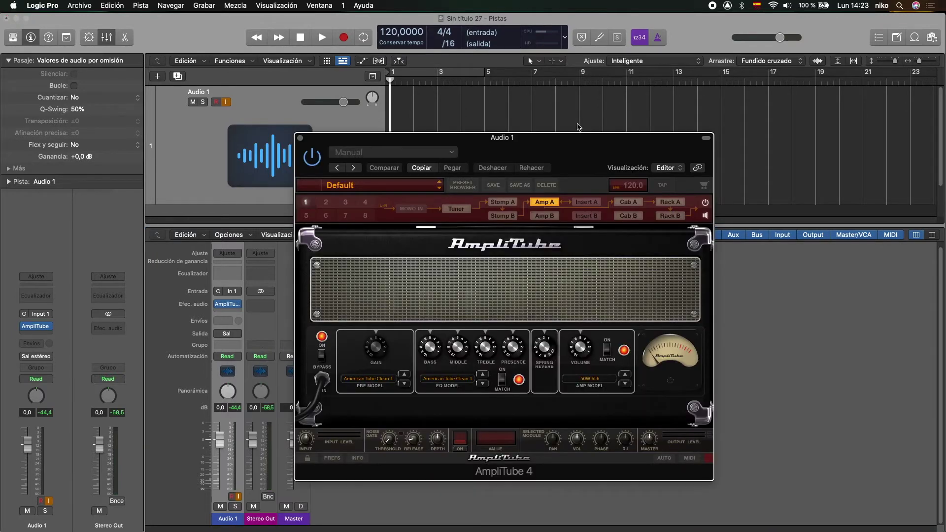
left_click_drag(571, 146, 525, 114)
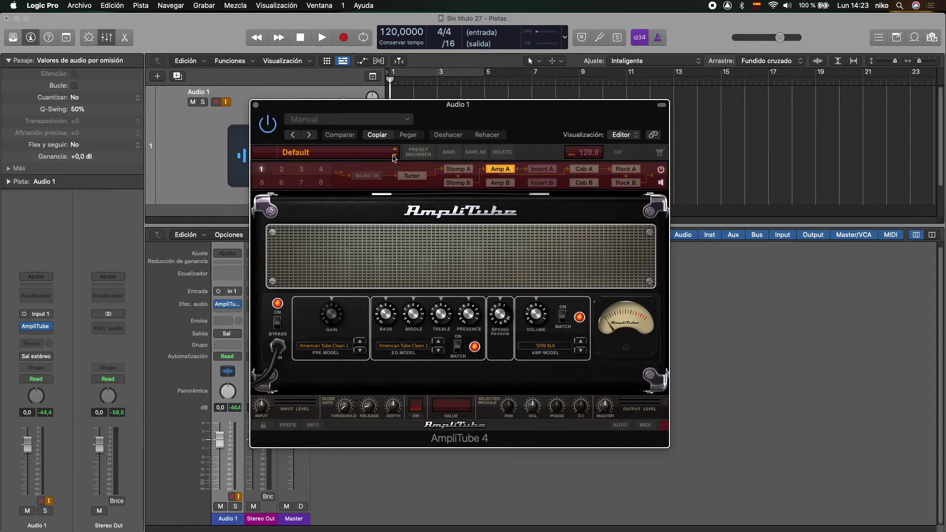
Load the '59 Rev preset from AmpliTube's Fender '59 Bassman collection.
left_click(362, 154)
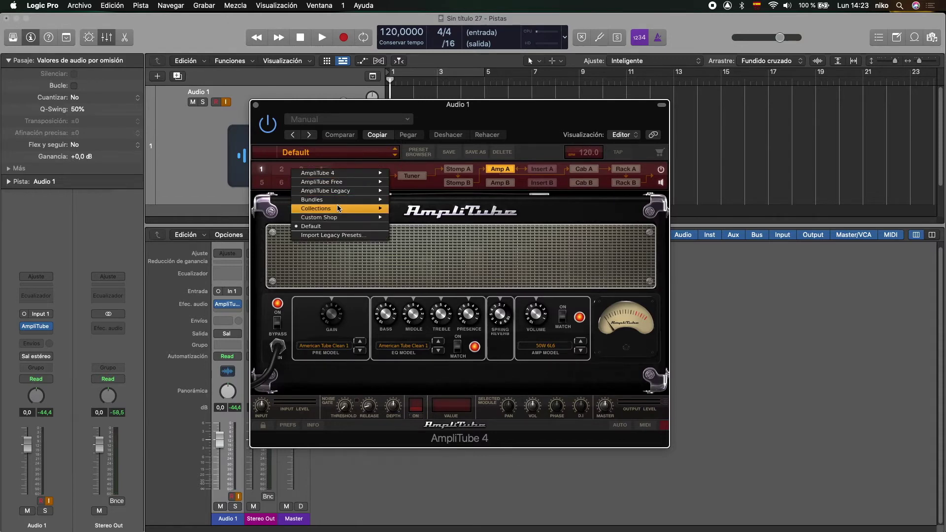
mouse_move(338, 209)
mouse_move(419, 245)
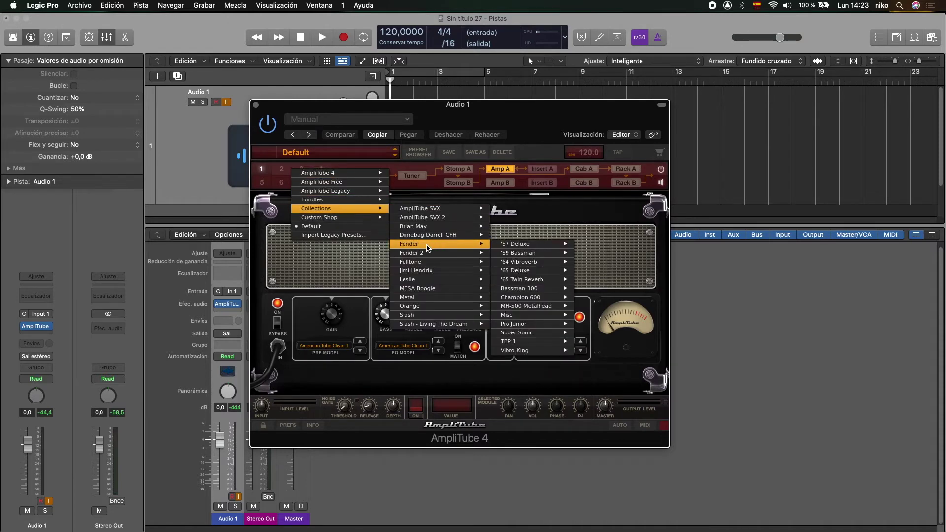
mouse_move(516, 253)
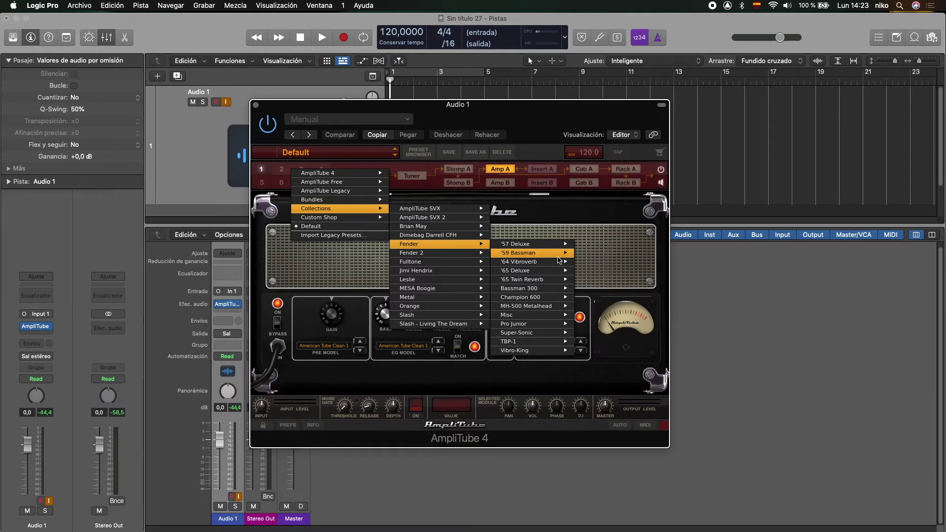
left_click(602, 259)
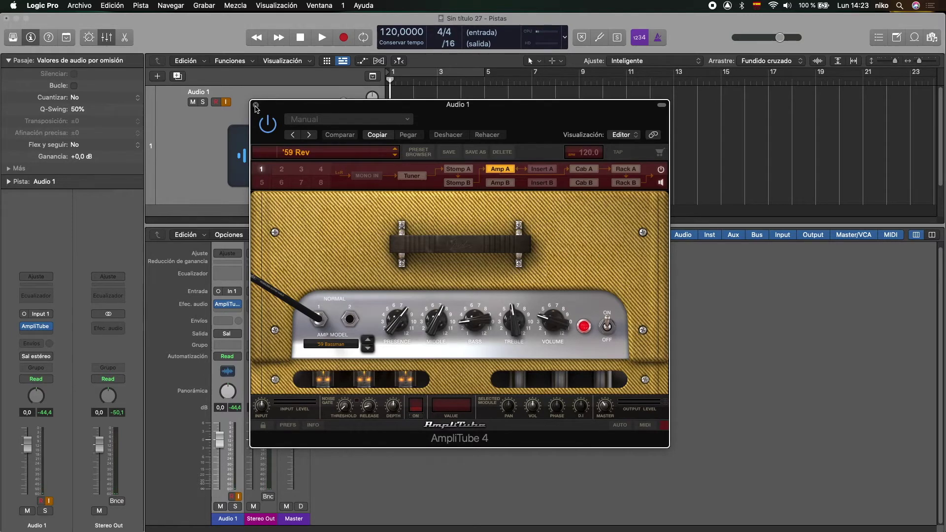
left_click(256, 105)
Look through IK Multimedia's TR5 effects and replace AmpliTube on Audio 1 with TR5 Tape Machine 440.
left_click(238, 305)
mouse_move(488, 159)
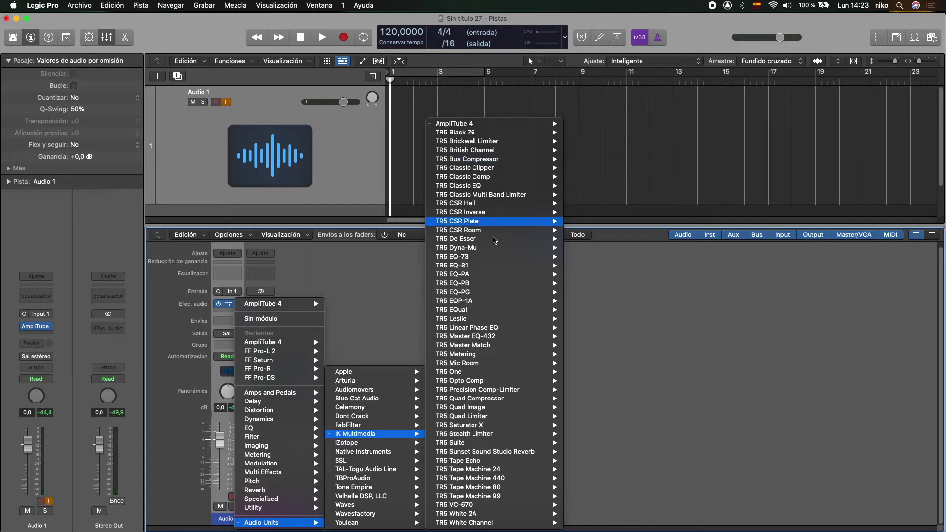
mouse_move(490, 240)
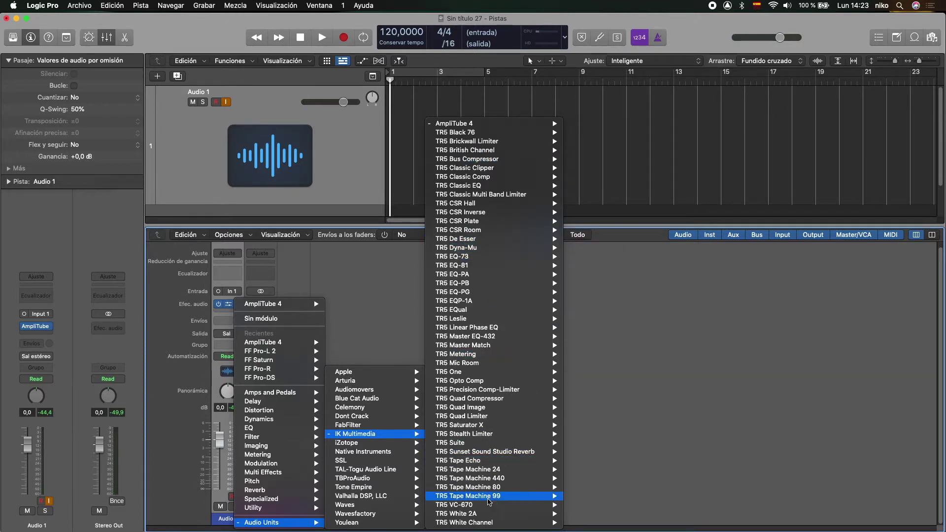
mouse_move(487, 474)
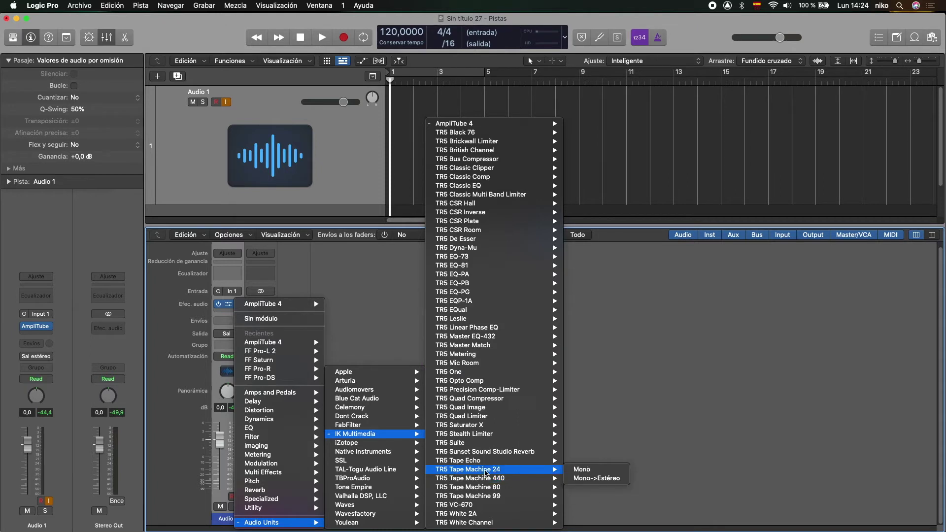
left_click(575, 479)
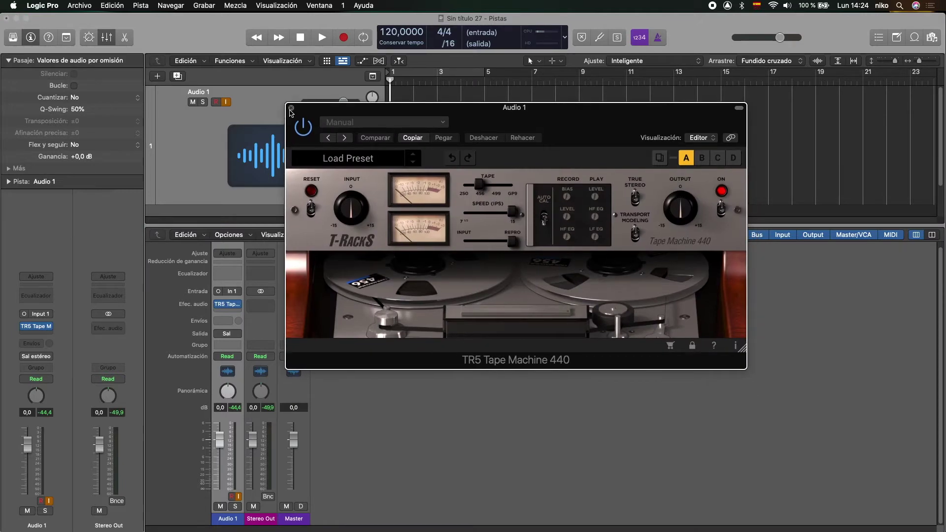
left_click(290, 108)
Replace Audio 1's tape machine with the mono TR5 Suite and load its Advanced Mastering preset A New Touch.
left_click(228, 305)
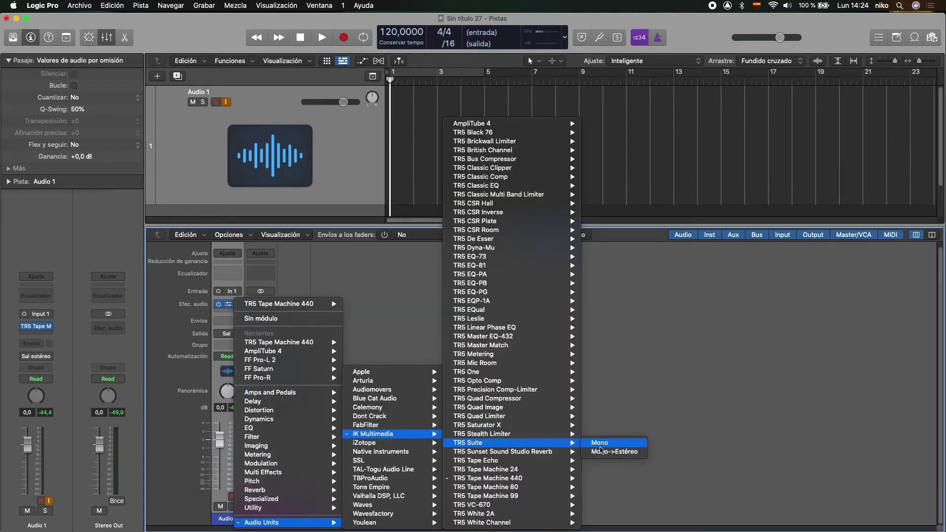
left_click(601, 446)
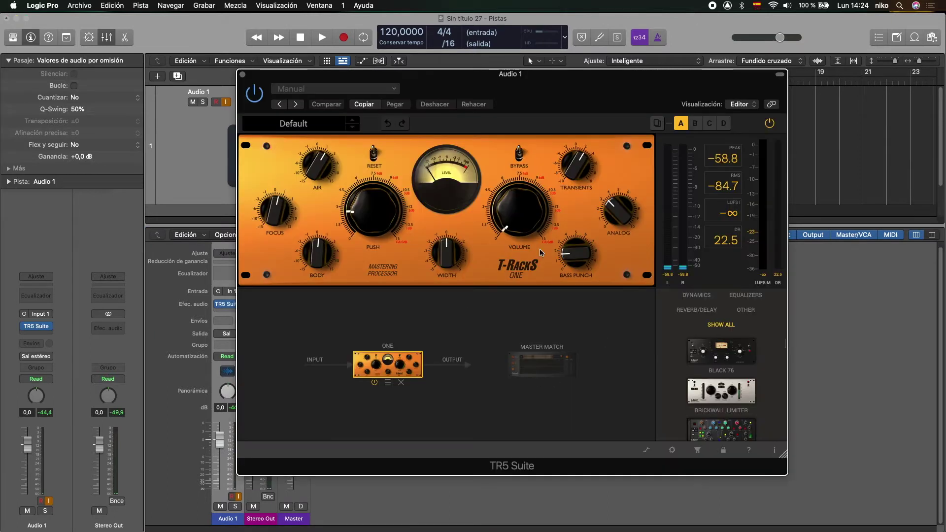
left_click(328, 128)
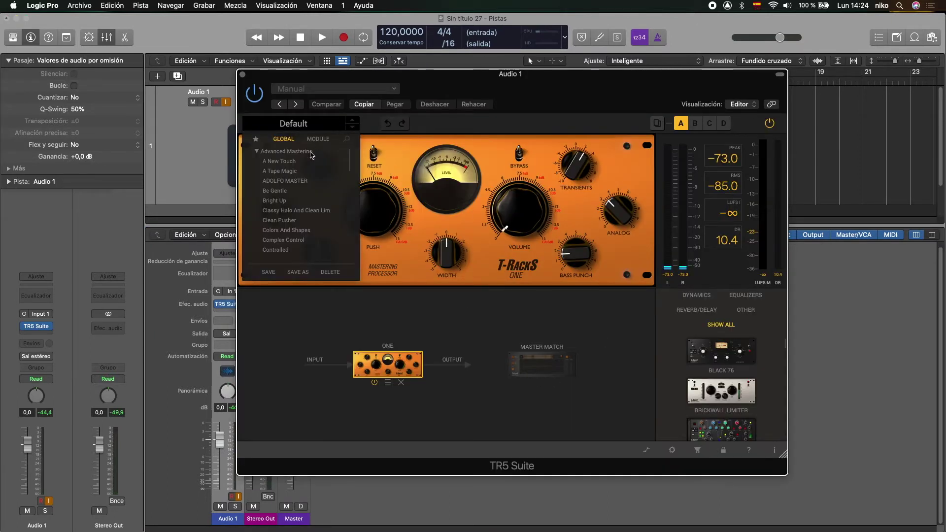
left_click(286, 165)
Show the suite's EQual and One modules, and add a Brickwall Limiter after One in the chain.
left_click(416, 377)
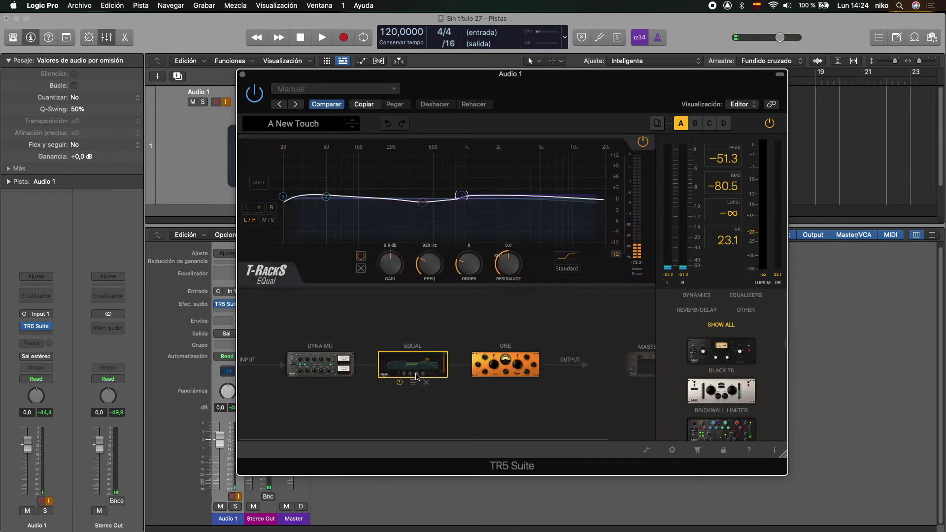
left_click(505, 373)
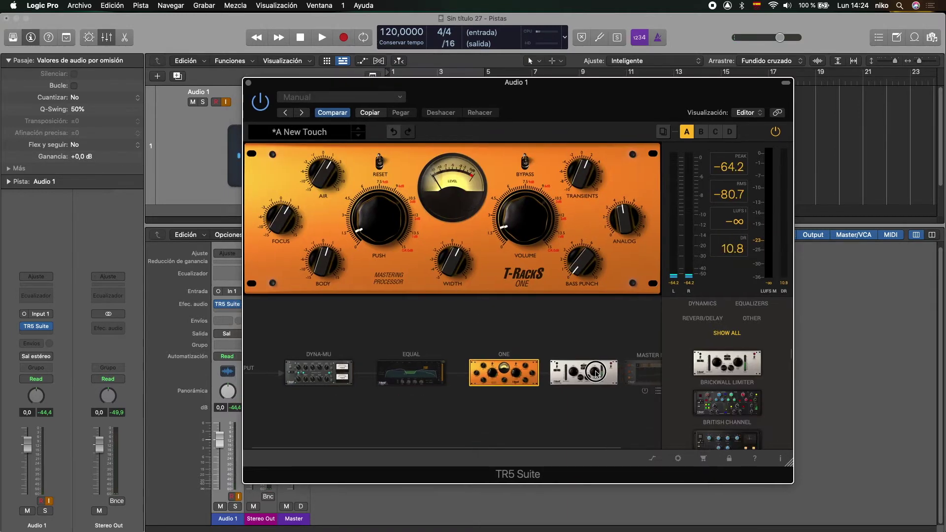
left_click_drag(596, 373, 585, 374)
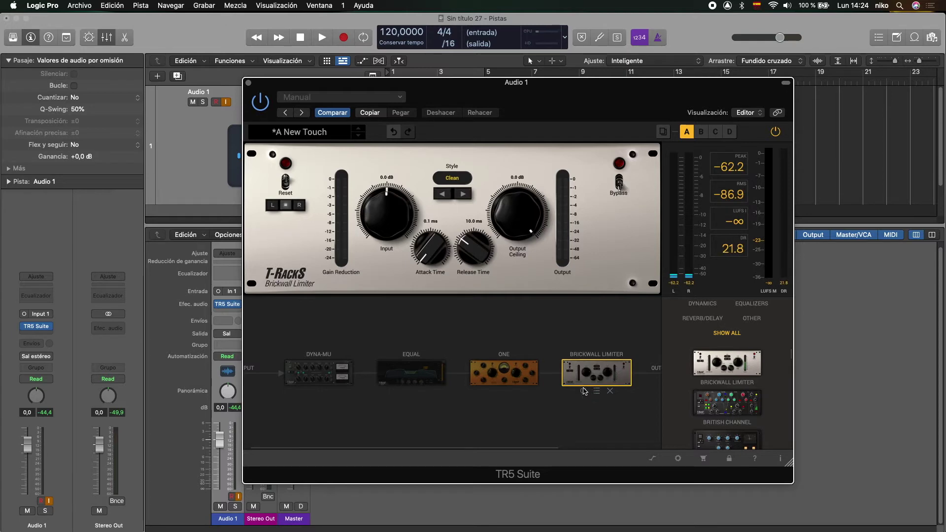
scroll(735, 393, "down", 5)
scroll(734, 393, "down", 10)
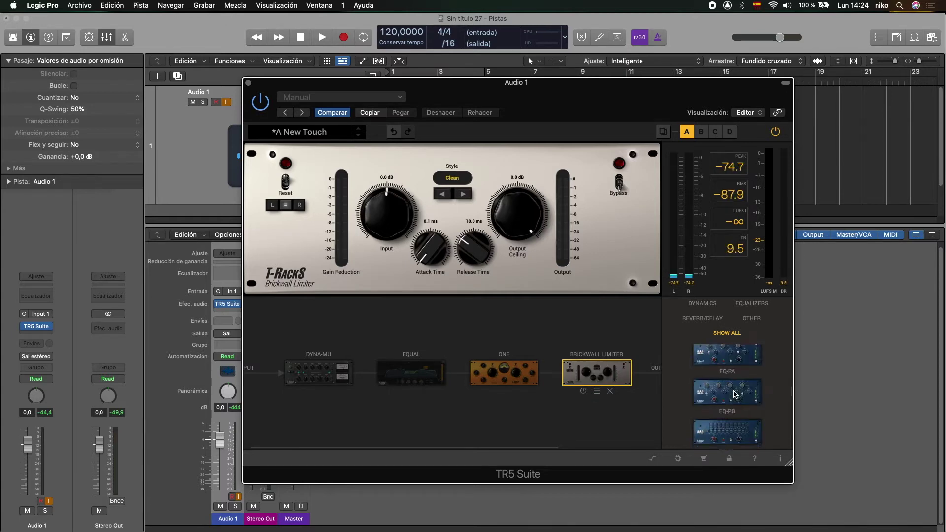
left_click(249, 83)
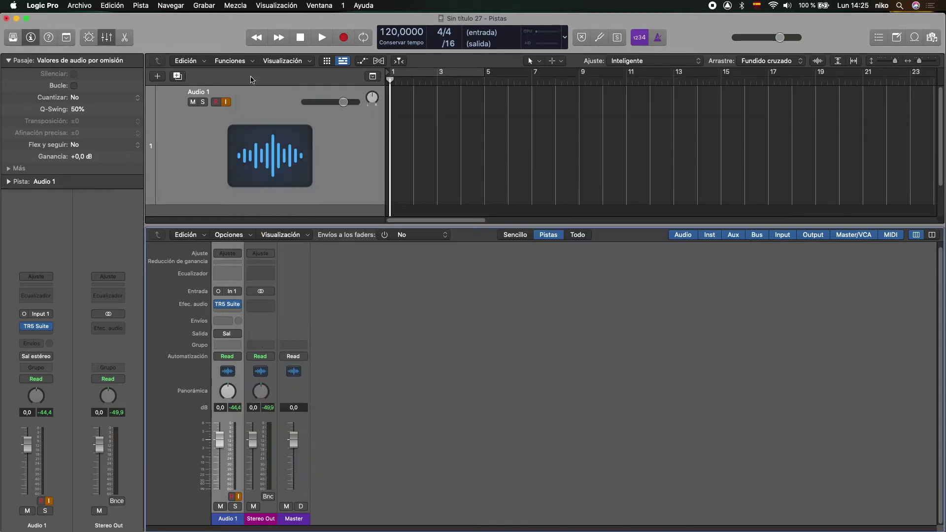
Browse iZotope's effects and replace Audio 1's TR5 Suite with Ozone 9 Vintage Tape, closing its window after showing it.
left_click(240, 307)
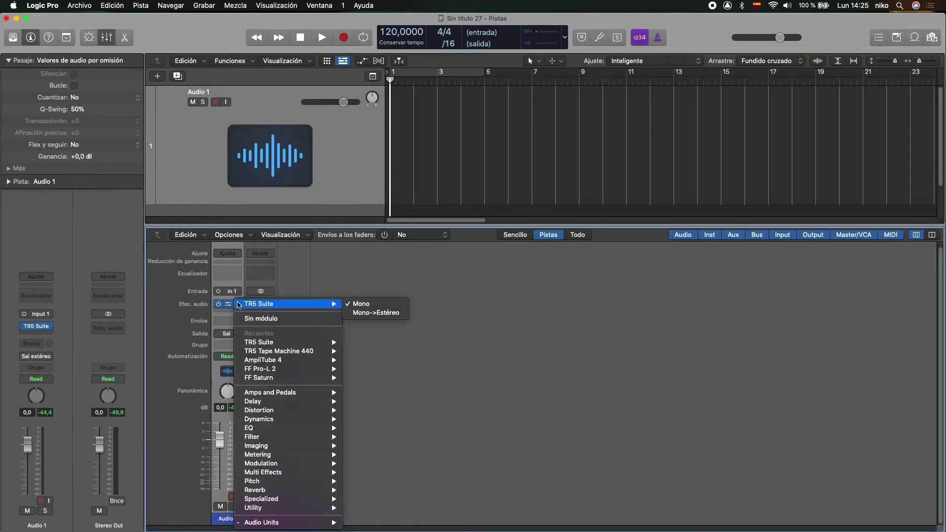
mouse_move(305, 523)
mouse_move(380, 444)
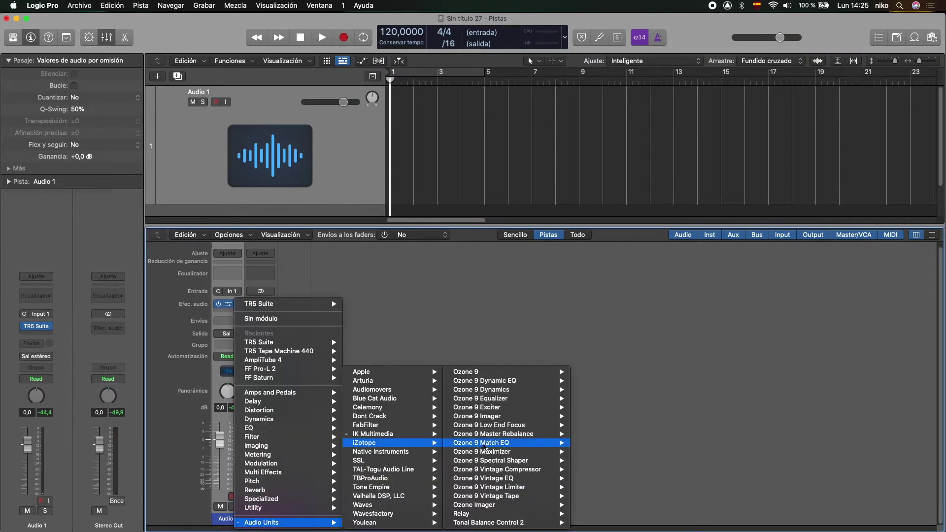
mouse_move(513, 390)
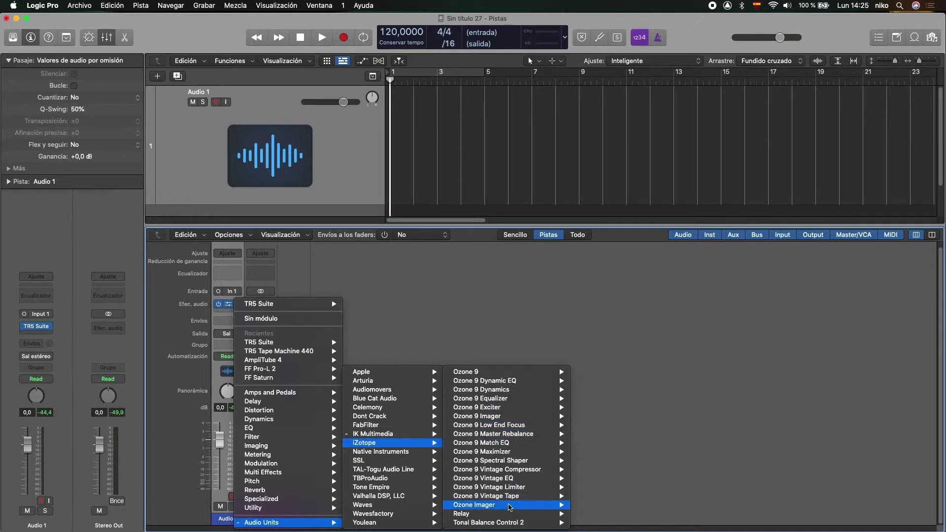
mouse_move(510, 509)
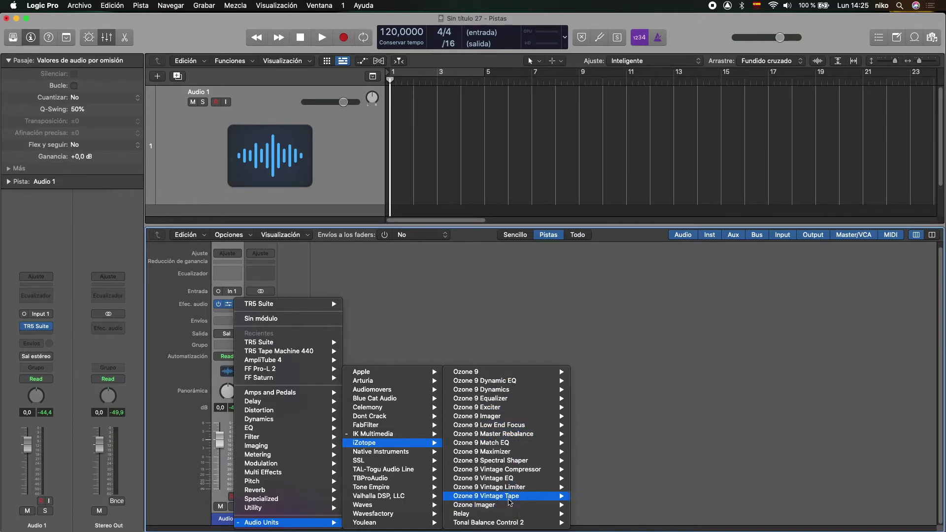
mouse_move(478, 499)
left_click(590, 496)
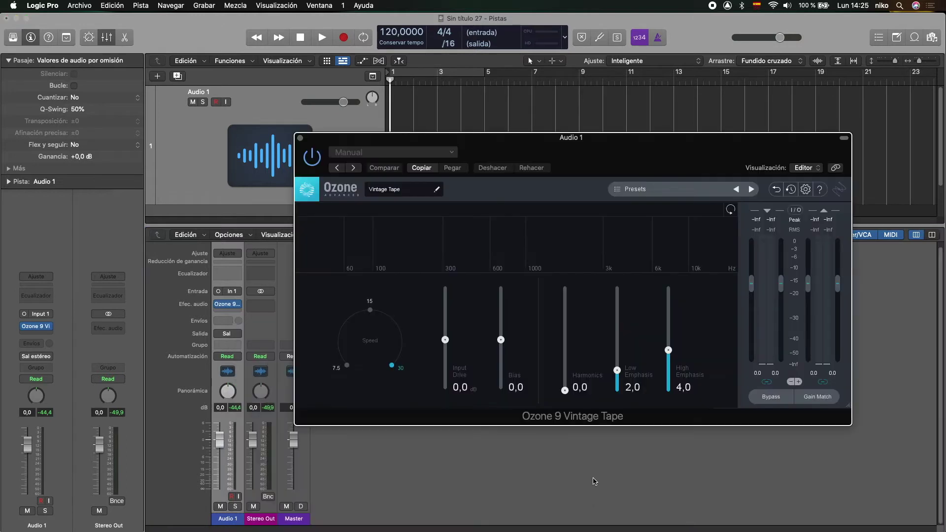
left_click_drag(605, 150, 585, 144)
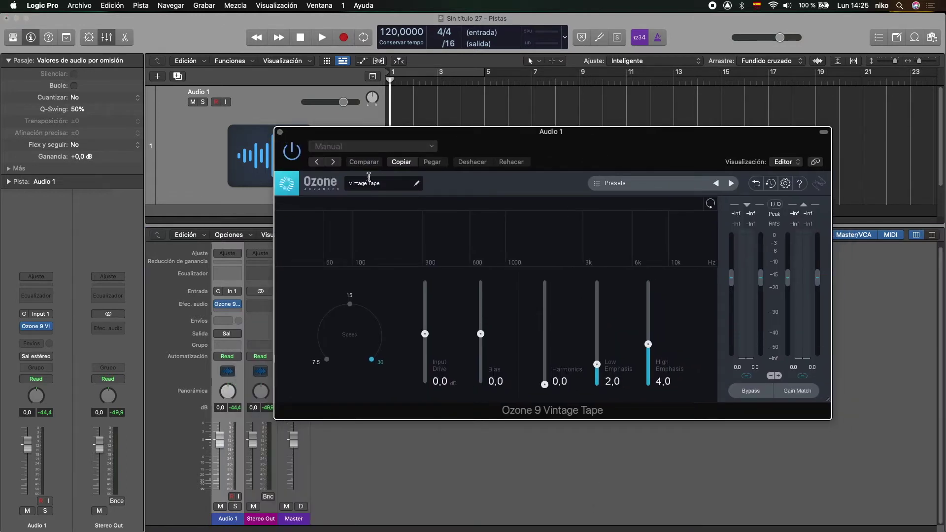
left_click_drag(384, 134, 393, 134)
left_click(289, 132)
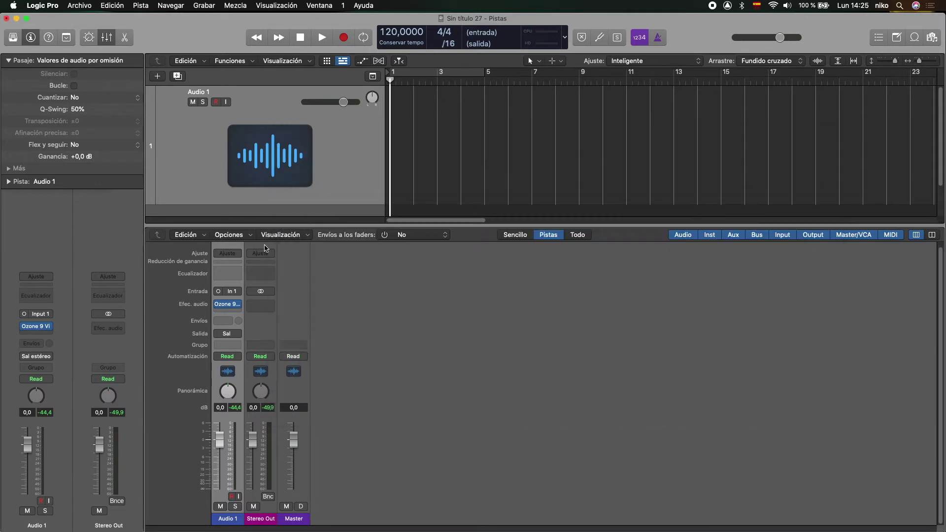
Look through the SSL effects, replace Audio 1's effect with TBProAudio's mono mvMeter2 and reduce it to a single meter.
left_click(241, 305)
mouse_move(394, 461)
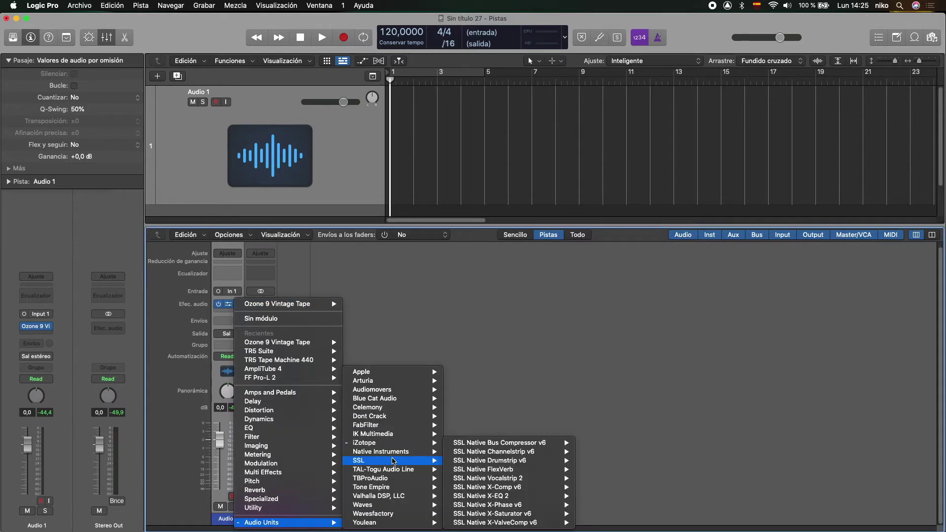
mouse_move(514, 446)
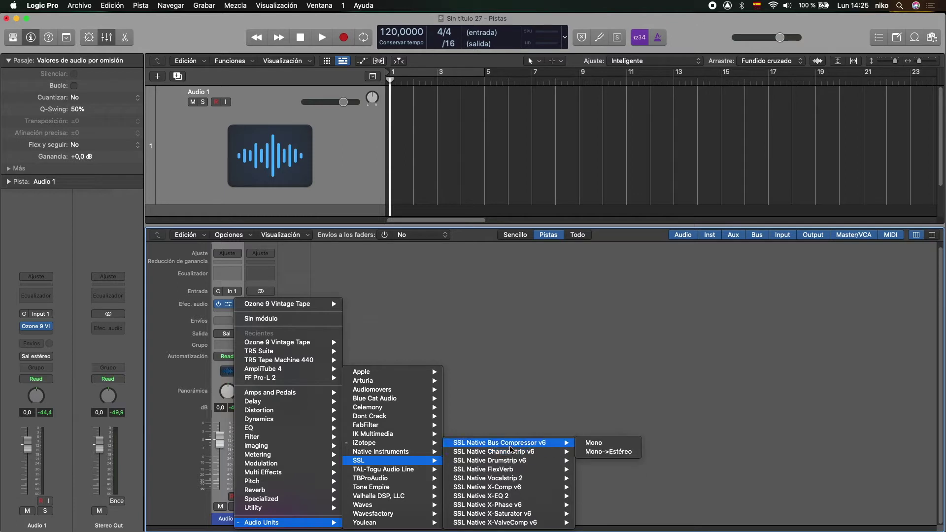
mouse_move(513, 488)
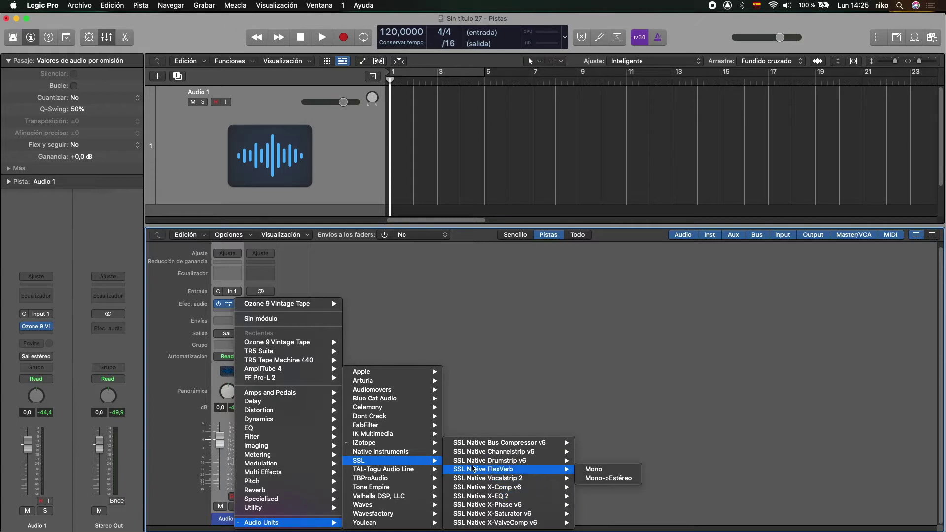
mouse_move(418, 472)
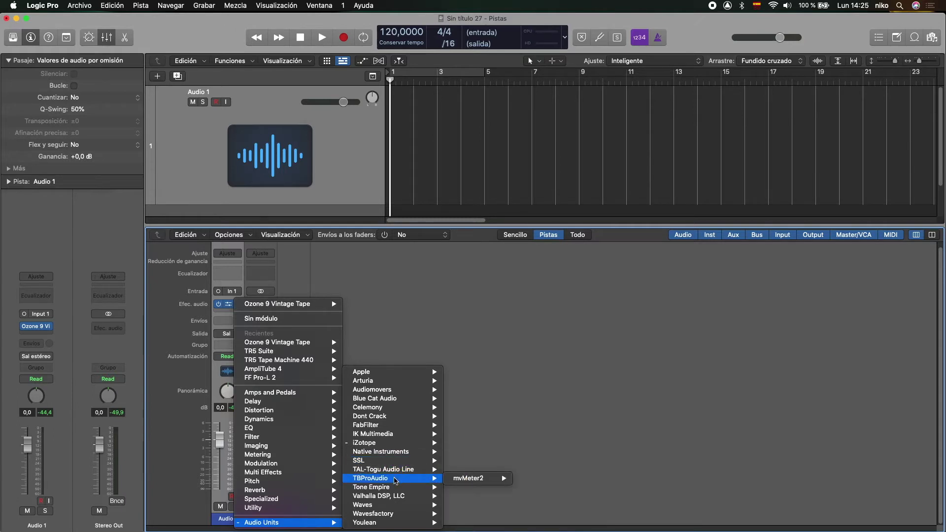
mouse_move(473, 486)
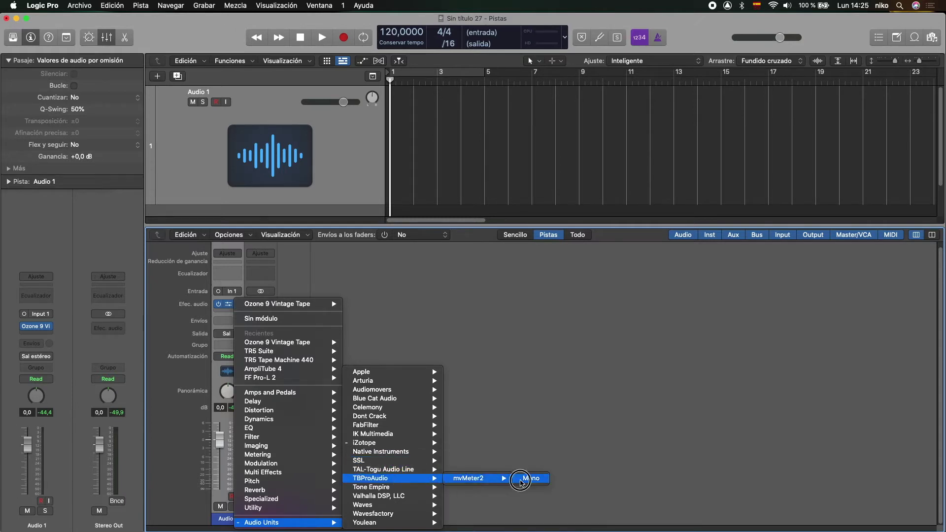
left_click(523, 481)
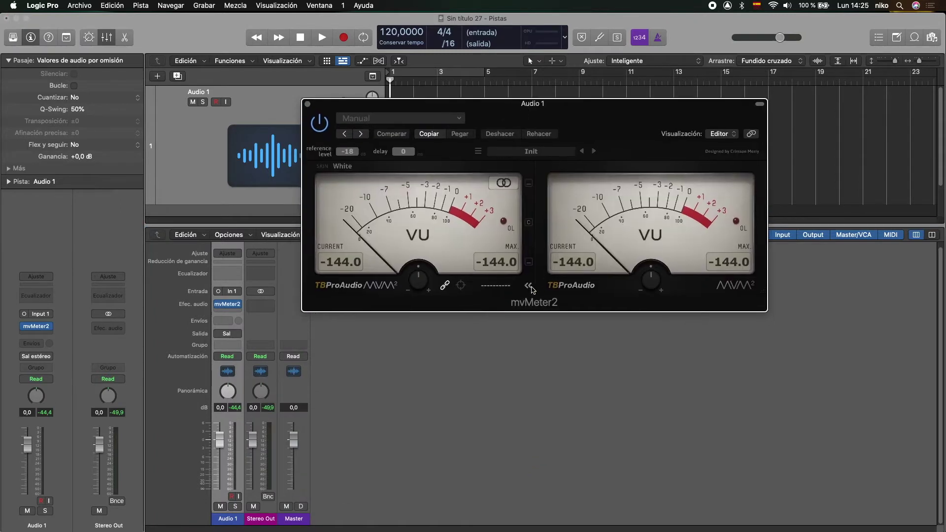
left_click(532, 288)
left_click_drag(494, 108, 642, 137)
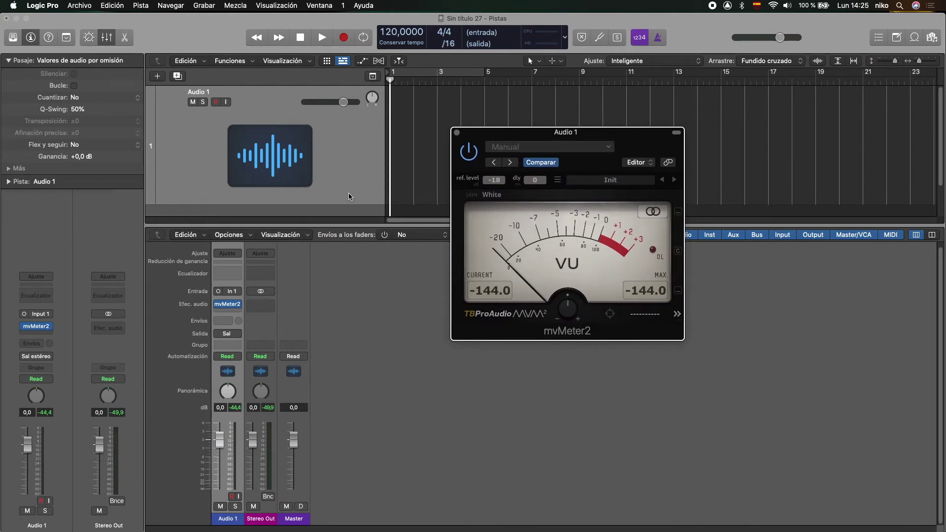
Move mvMeter2 down one slot on Audio 1 and insert the Gain utility effect before it.
left_click_drag(229, 304, 228, 312)
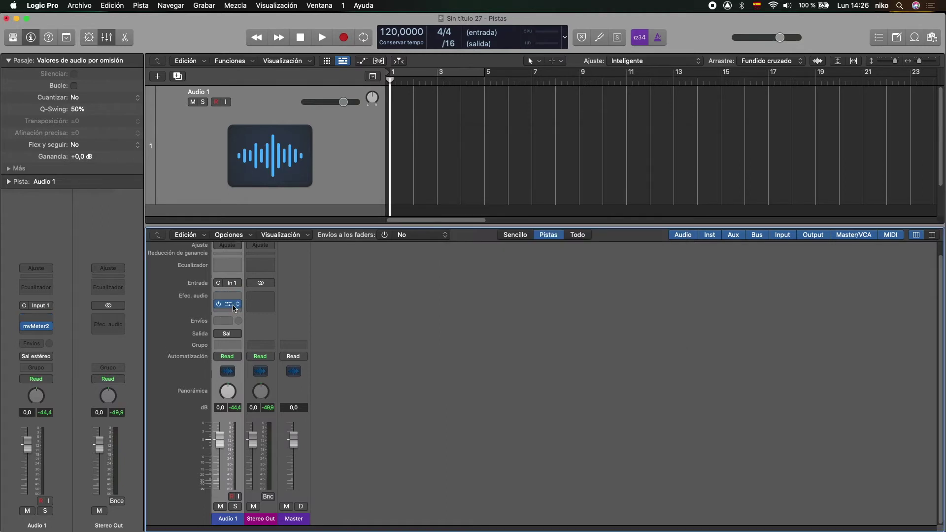
left_click(237, 298)
mouse_move(263, 475)
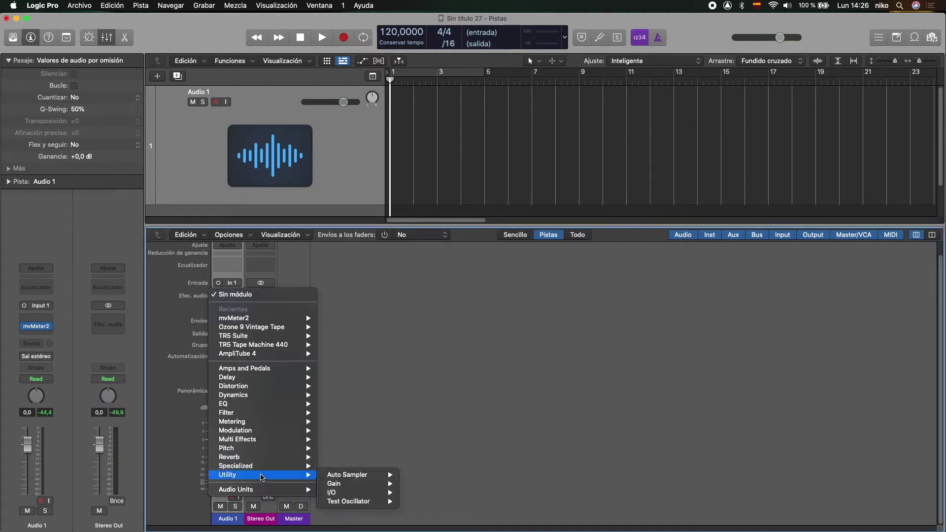
mouse_move(336, 483)
left_click(417, 484)
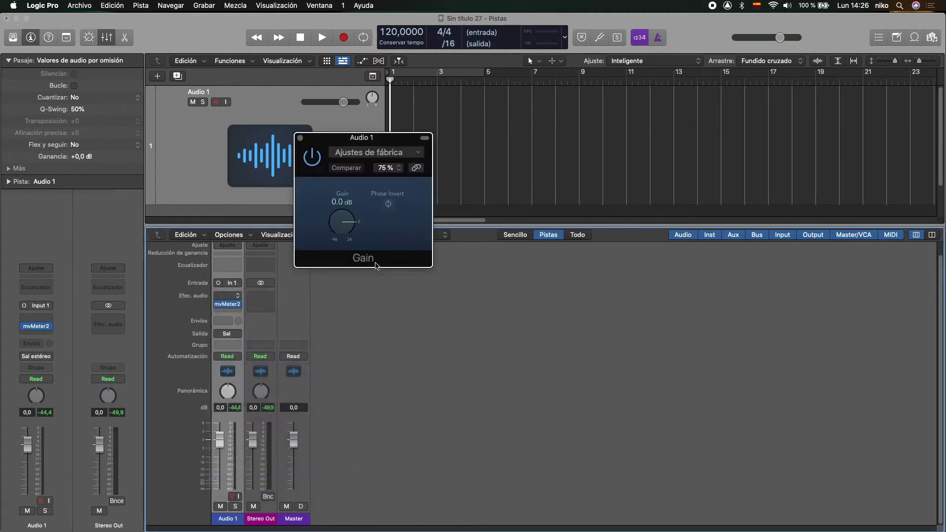
Set the Gain effect on Audio 1 to -12.0 dB and move its window clear of the mixer.
left_click_drag(349, 225, 347, 250)
left_click_drag(362, 173, 442, 161)
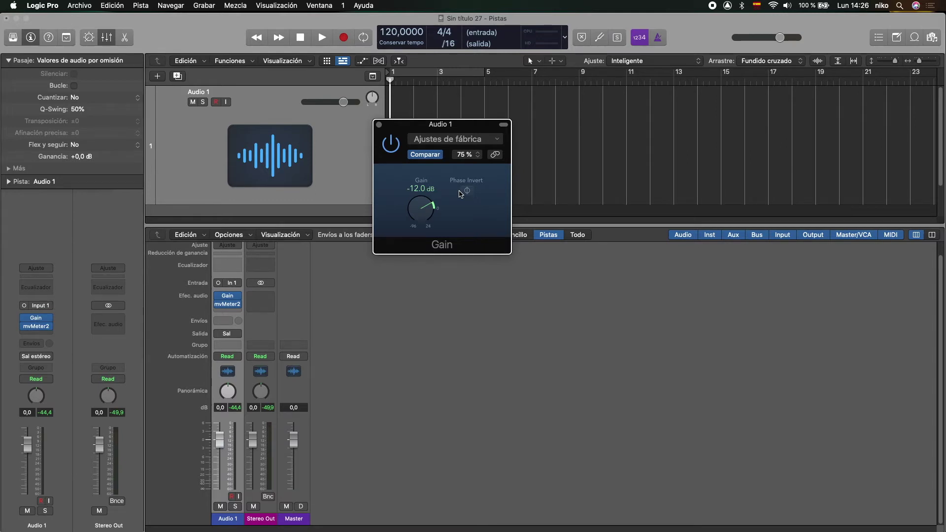
left_click_drag(461, 124, 510, 121)
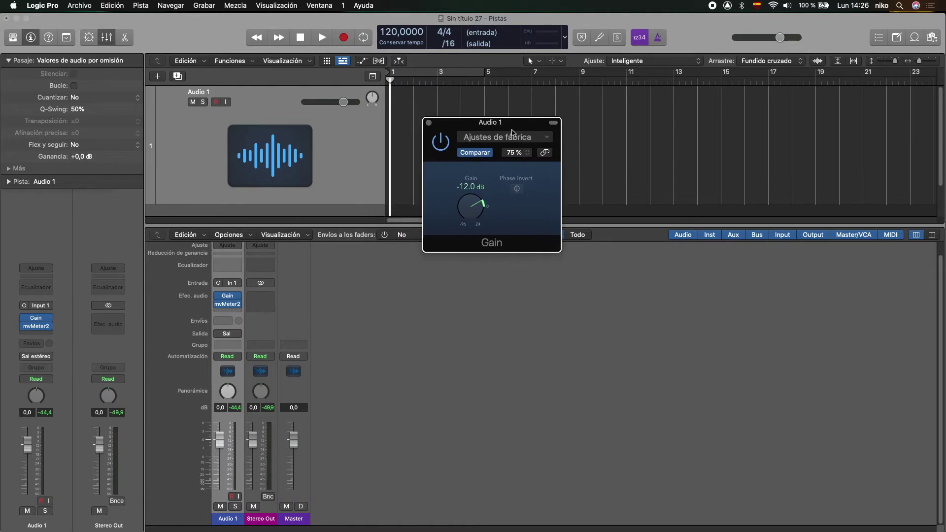
Reopen Audio 1's mvMeter2 and arrange it beside the Gain window to show both together.
left_click(229, 304)
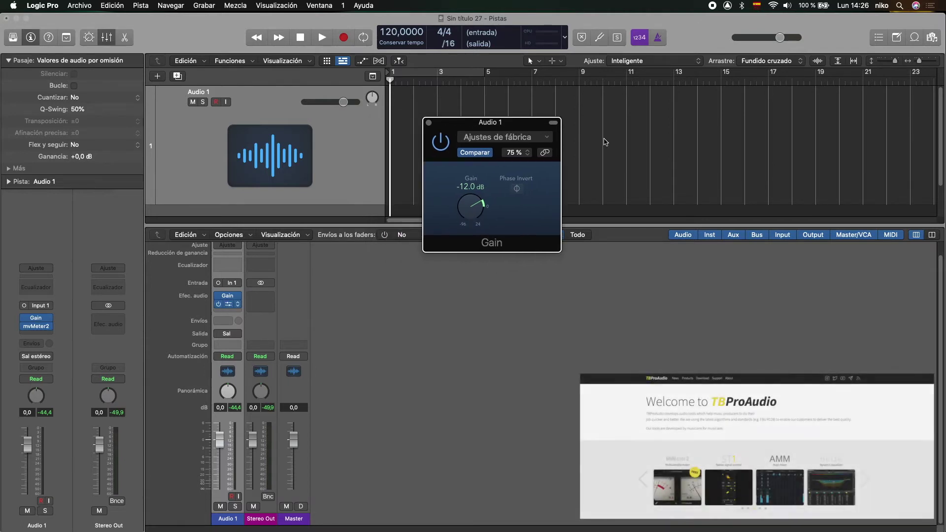
left_click_drag(400, 142, 508, 136)
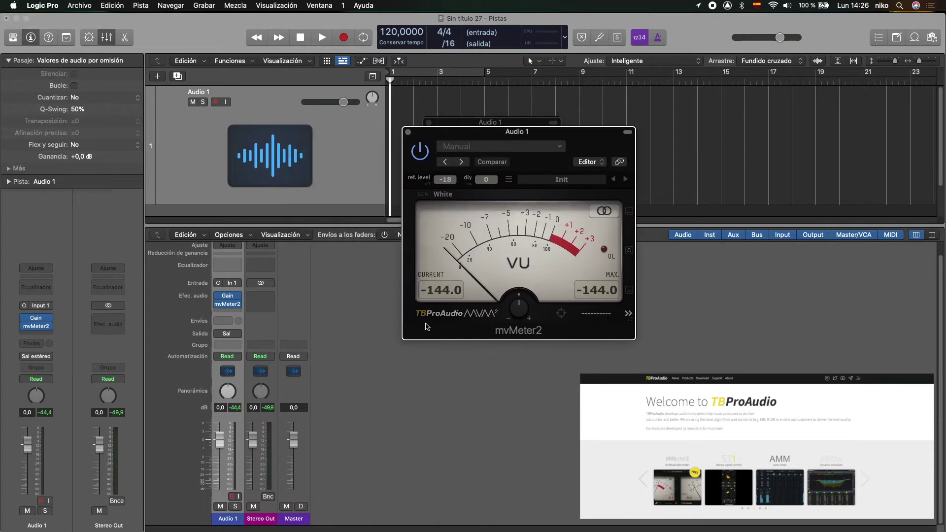
left_click_drag(551, 133, 729, 107)
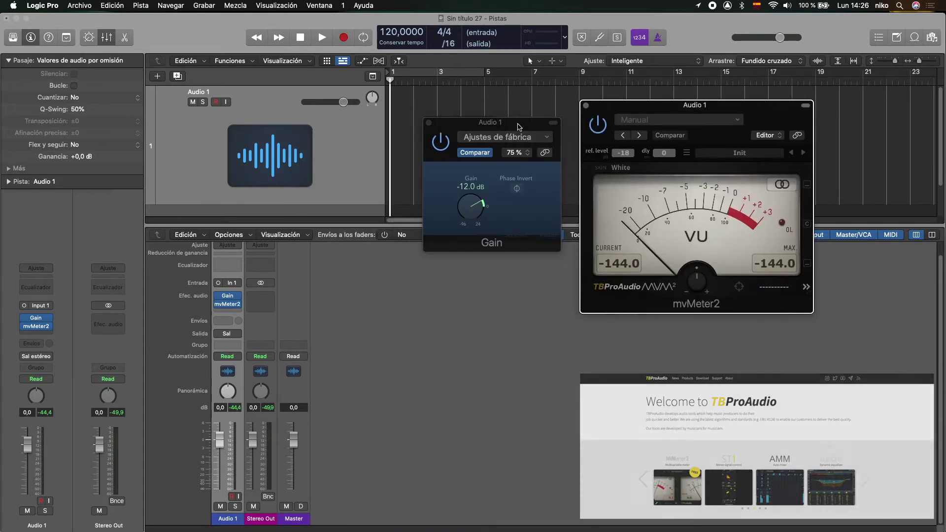
left_click_drag(519, 123, 514, 129)
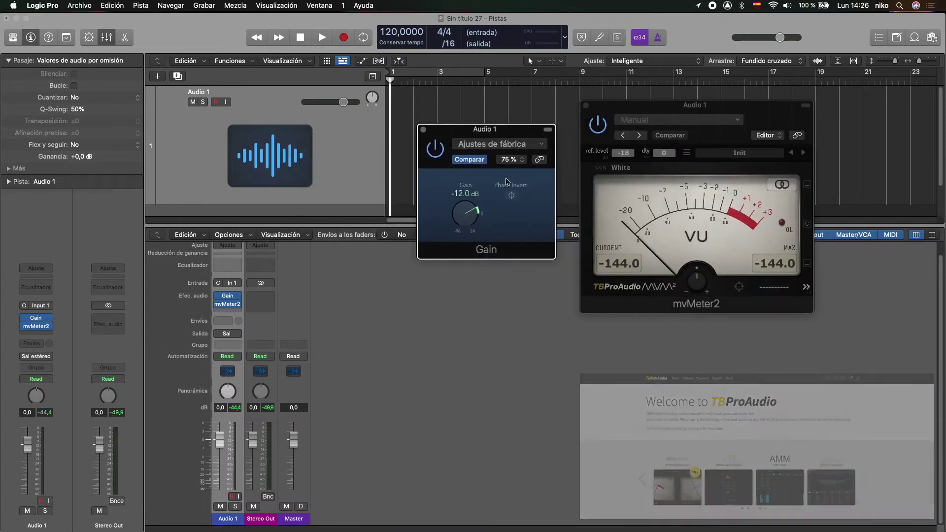
left_click_drag(468, 222, 463, 220)
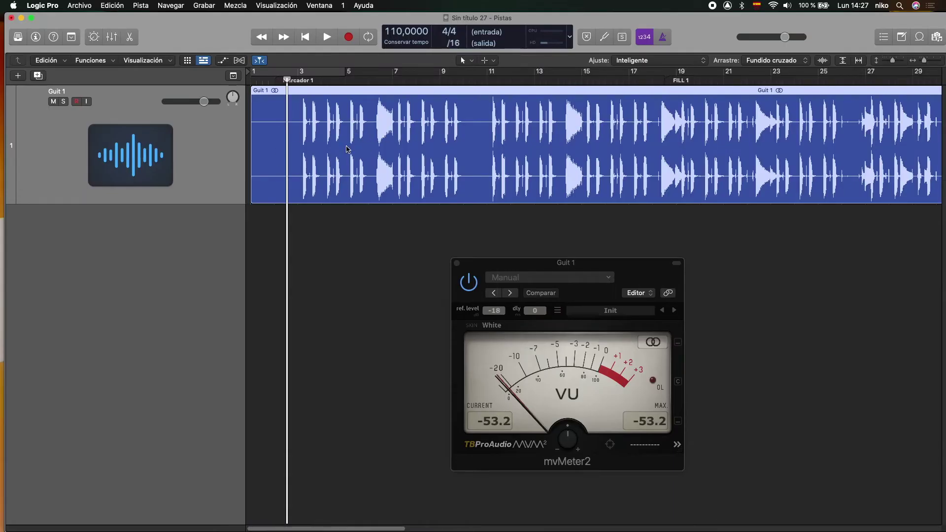
Create one audio track in the guitar project with the stereo input Entrada 1 + 2.
left_click_drag(170, 26, 166, 25)
left_click(14, 75)
left_click(338, 202)
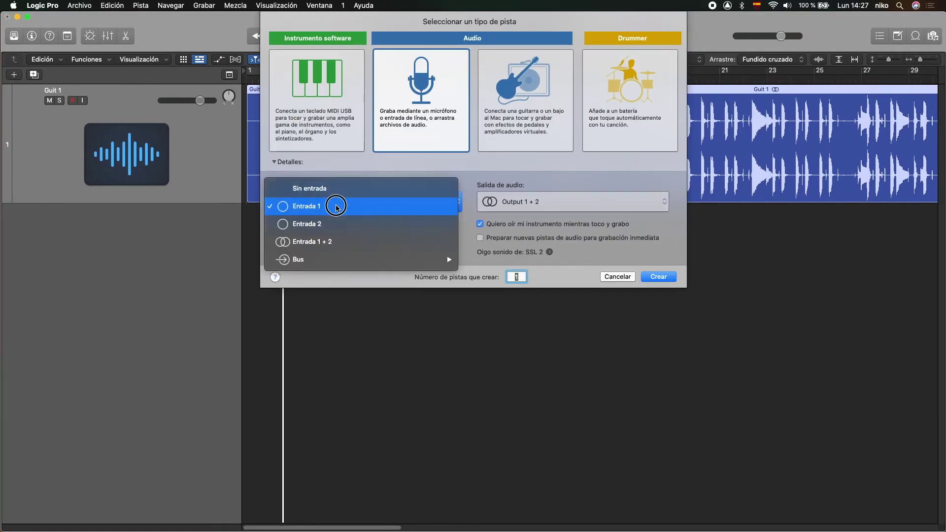
left_click(333, 241)
left_click(643, 277)
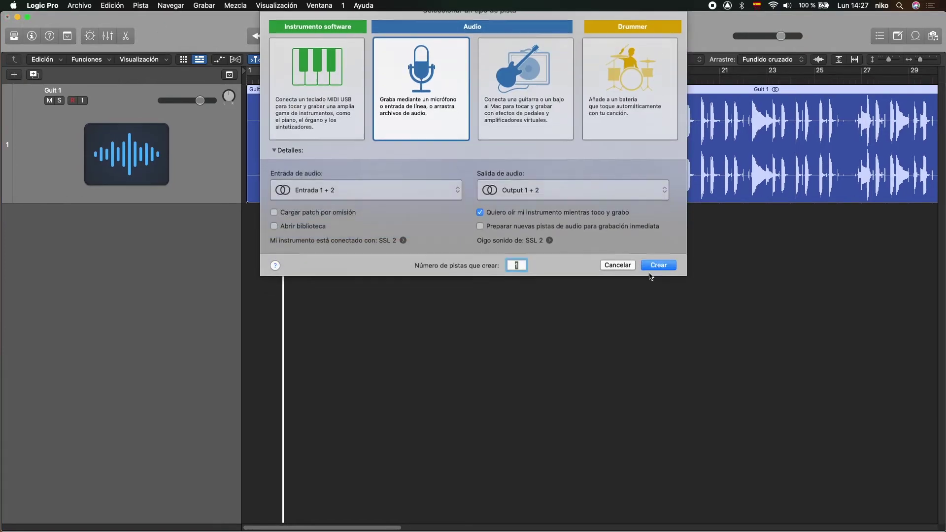
Move the Guit 1 region onto the enlarged Audio 2 track and delete the emptied Guit 1 track.
left_click_drag(327, 165, 296, 216)
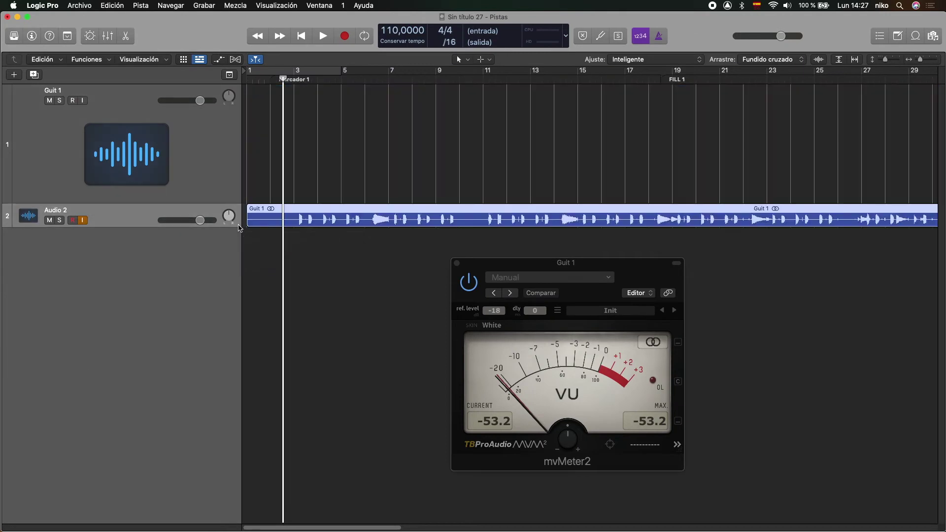
left_click_drag(233, 227, 210, 313)
left_click(199, 187)
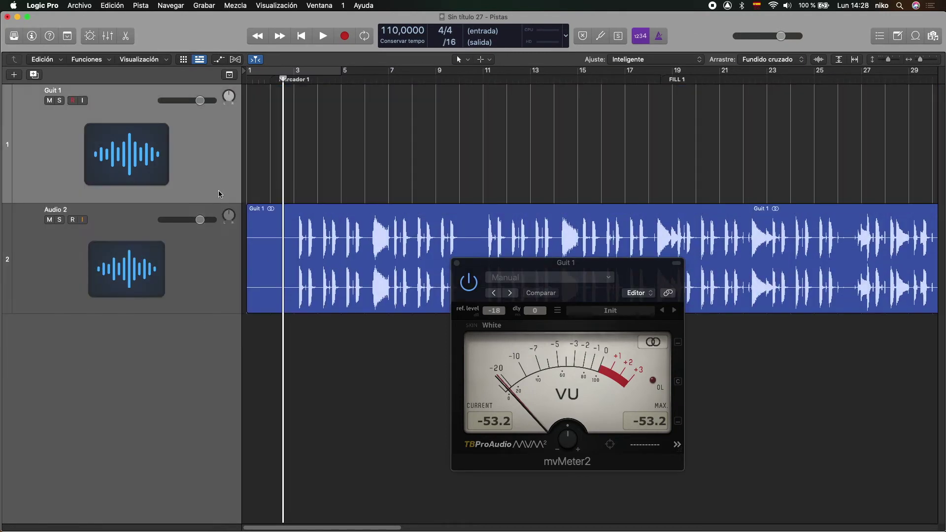
key("super+BackSpace")
Show the inspector, insert stereo Gain and mvMeter2 effects on Audio 2, and switch mvMeter2 to a single meter.
left_click(33, 37)
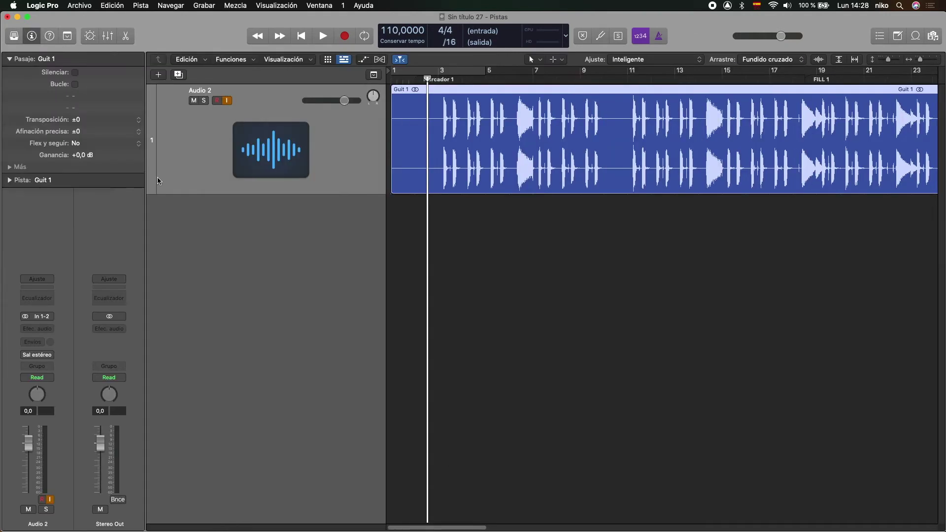
left_click(37, 326)
left_click(144, 351)
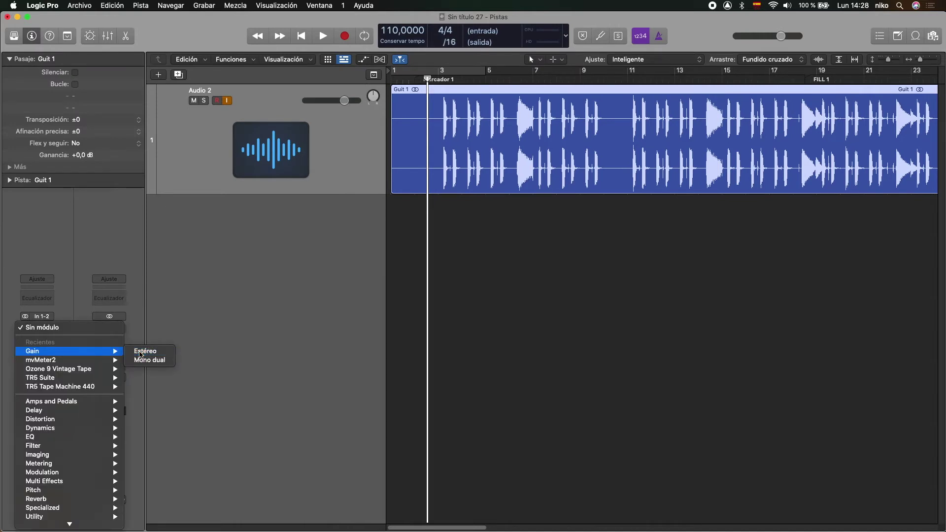
left_click(48, 334)
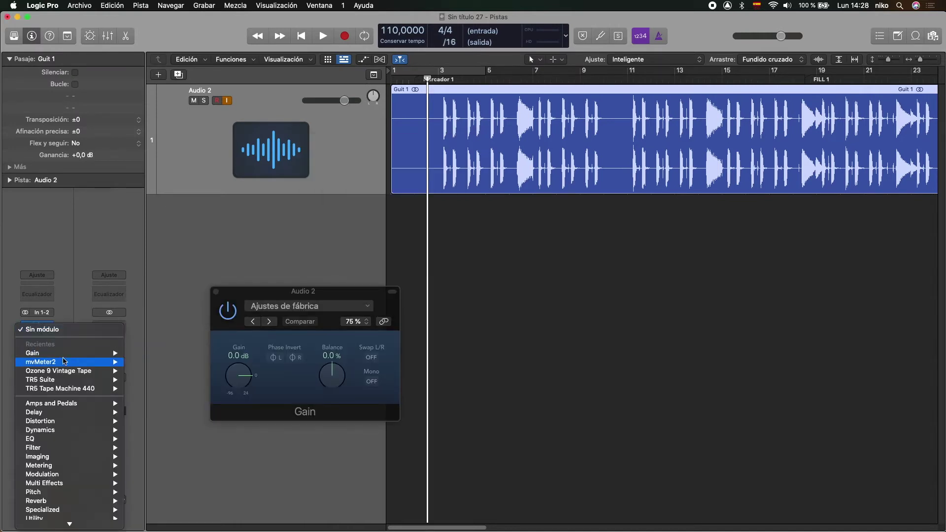
left_click(137, 363)
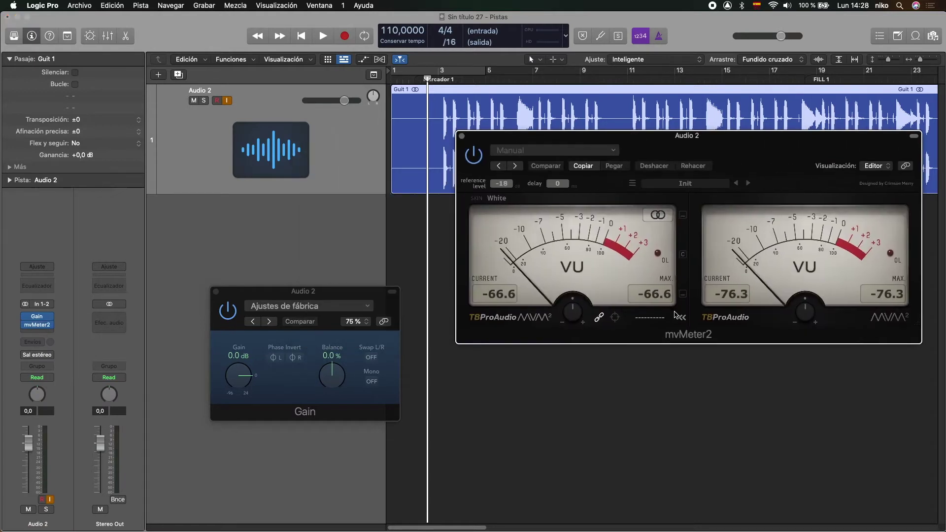
left_click(676, 316)
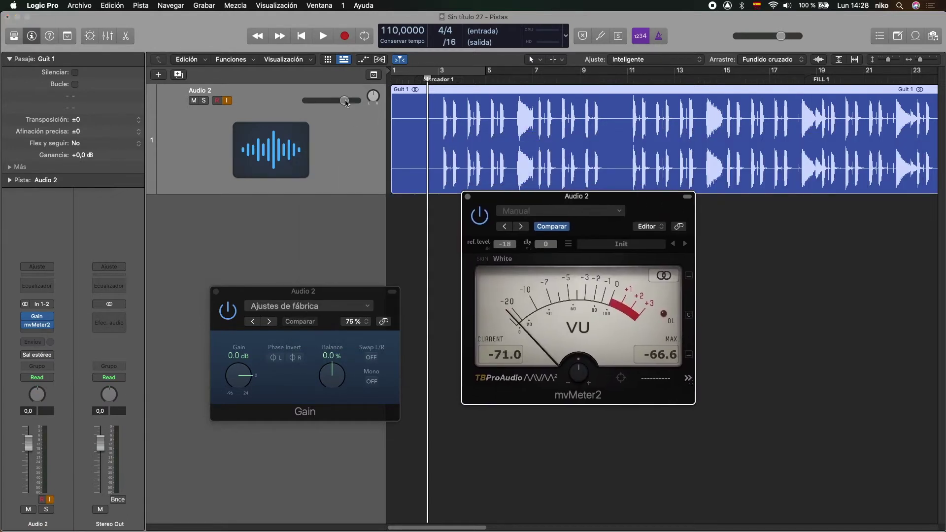
Lower Audio 2's volume to -5.5 dB, then set its Gain to -12.6 dB during playback and reset mvMeter2's maximum.
left_click_drag(347, 102, 332, 101)
key("space")
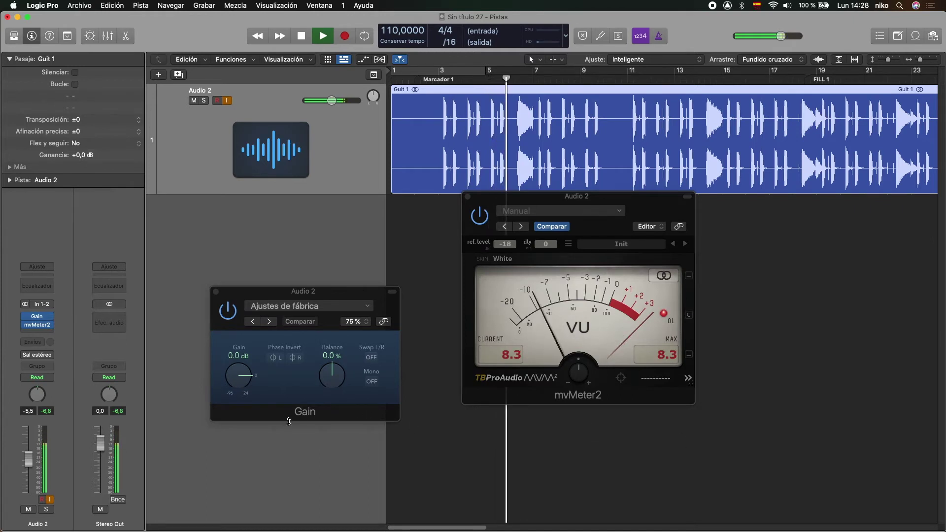
left_click_drag(239, 375, 235, 393)
left_click(657, 354)
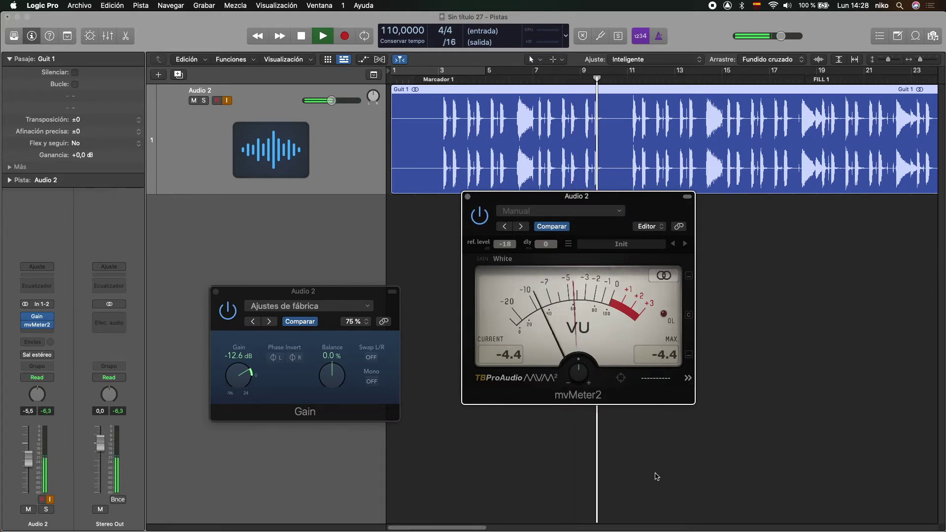
Set Audio 2's Gain to -15.7 dB, then readjust it during playback, resetting mvMeter2's maximum after each change.
left_click(276, 358)
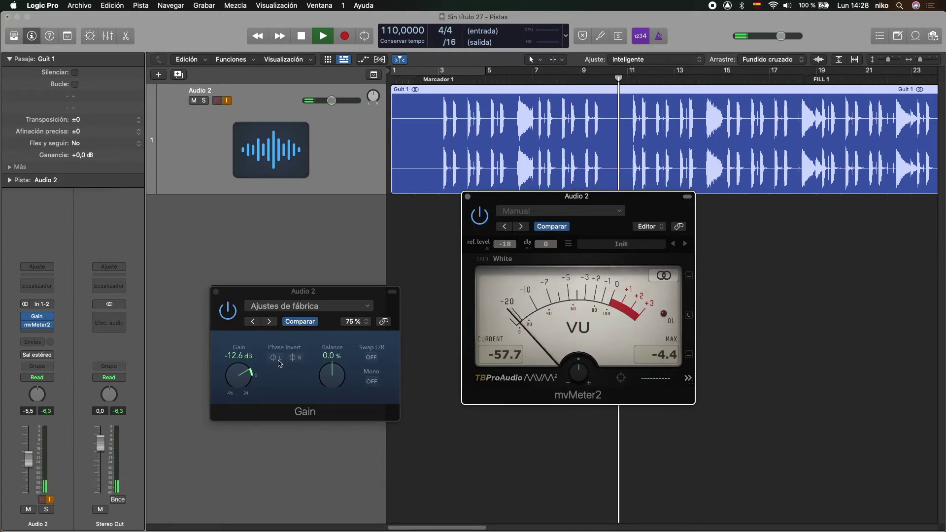
left_click_drag(245, 373, 245, 379)
left_click(670, 364)
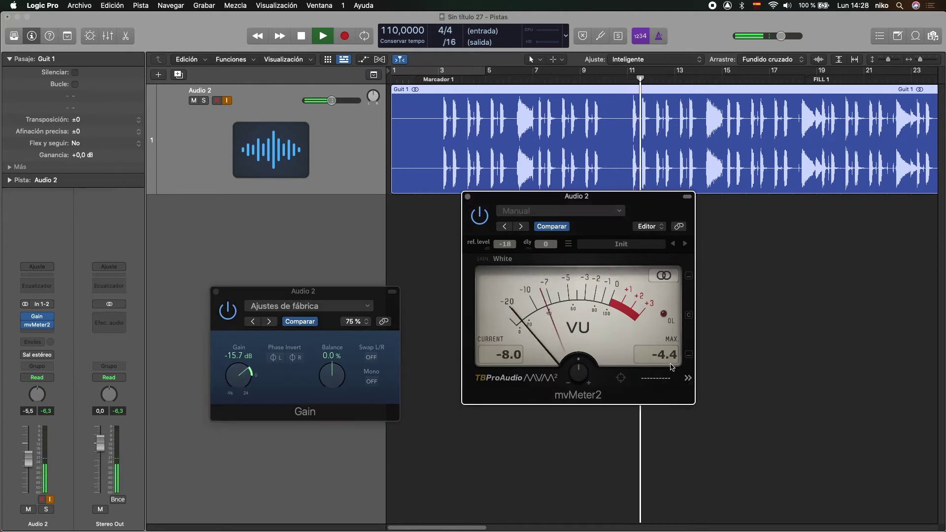
left_click(670, 364)
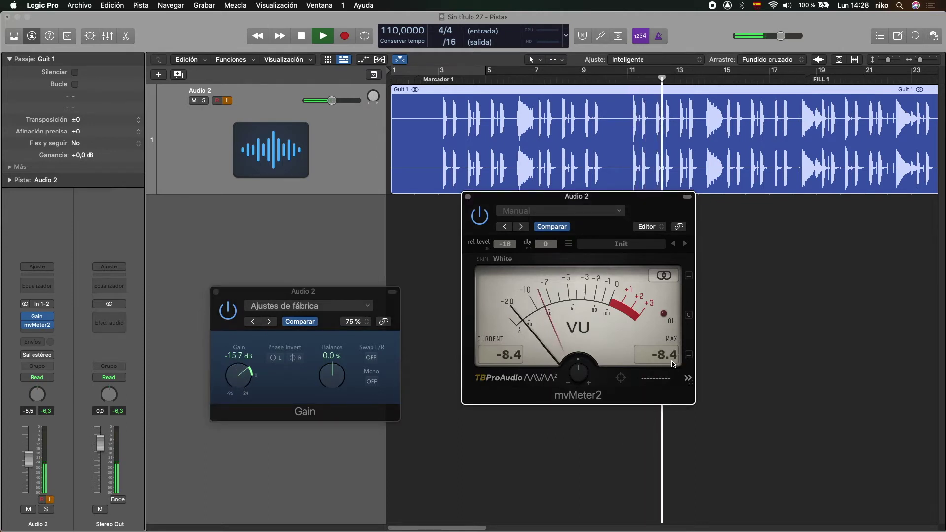
left_click_drag(234, 375, 235, 390)
left_click(660, 355)
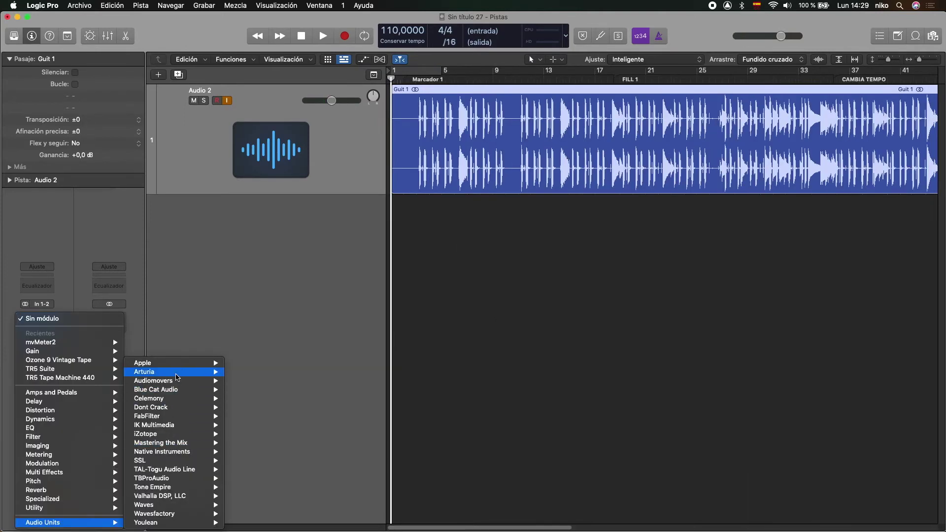
Insert Arturia's Chorus JUN-6 after mvMeter2 on Audio 2, start playback and move its window clear of the guitar region.
mouse_move(178, 377)
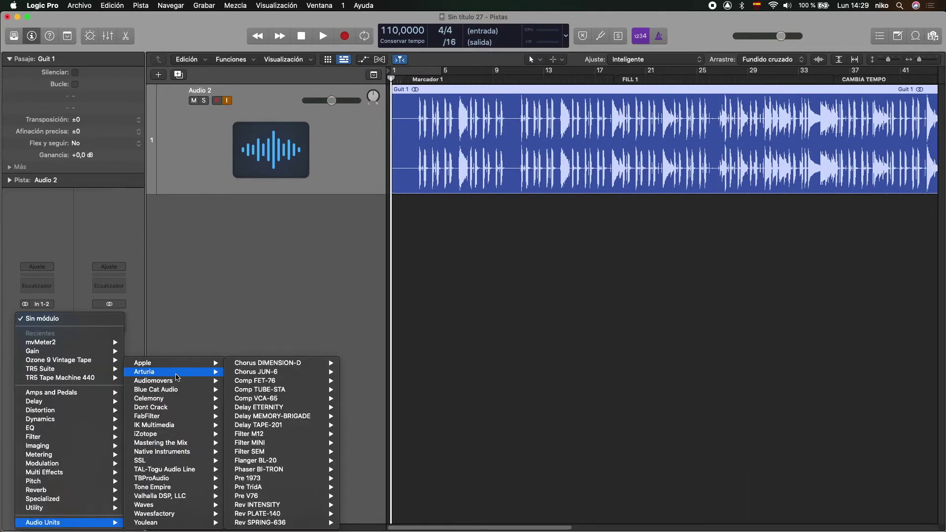
mouse_move(244, 376)
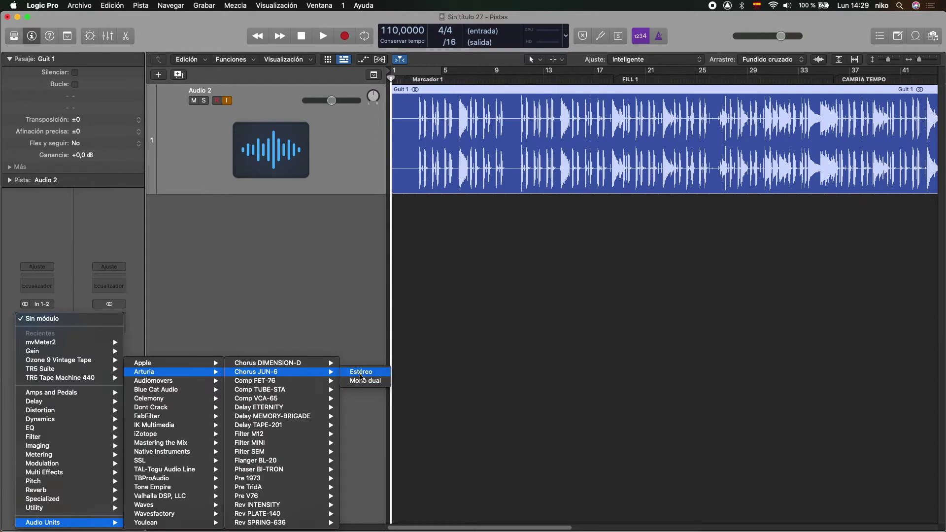
left_click(361, 380)
left_click_drag(509, 140, 486, 149)
key("space")
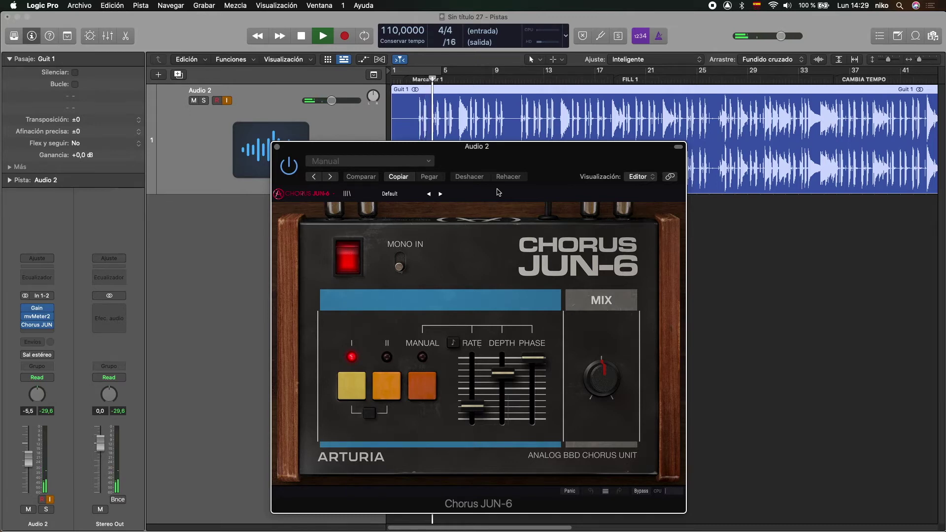
left_click_drag(523, 160, 322, 131)
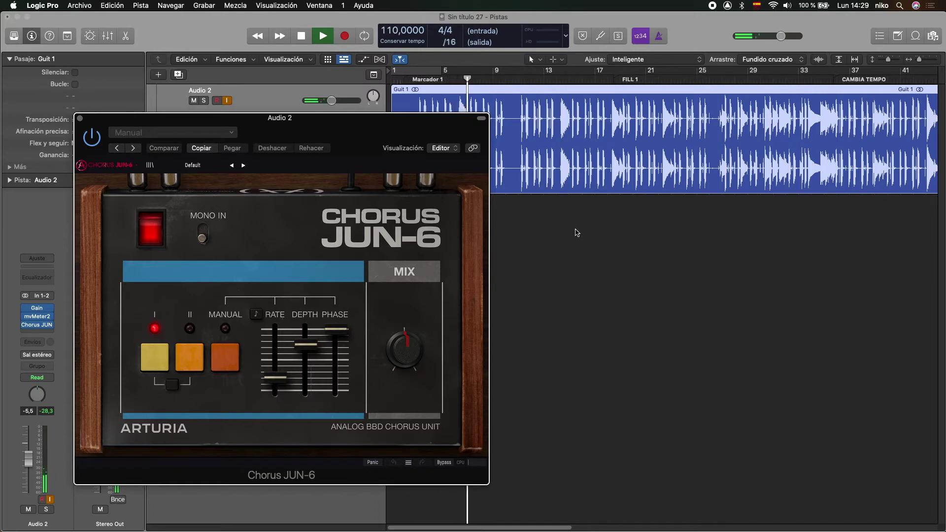
left_click_drag(407, 119, 403, 121)
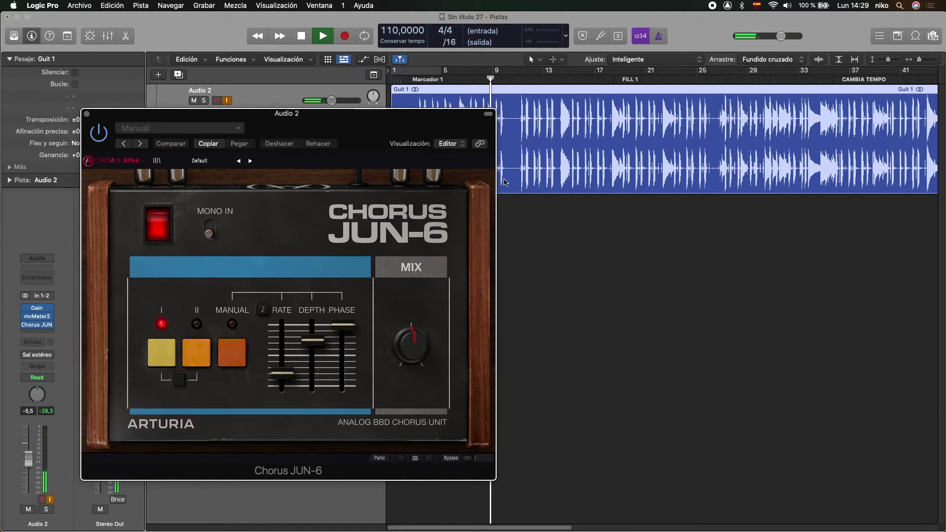
Load the Deep Chorus preset in Chorus JUN-6 and sweep its Mix up and back to about the middle.
left_click(251, 161)
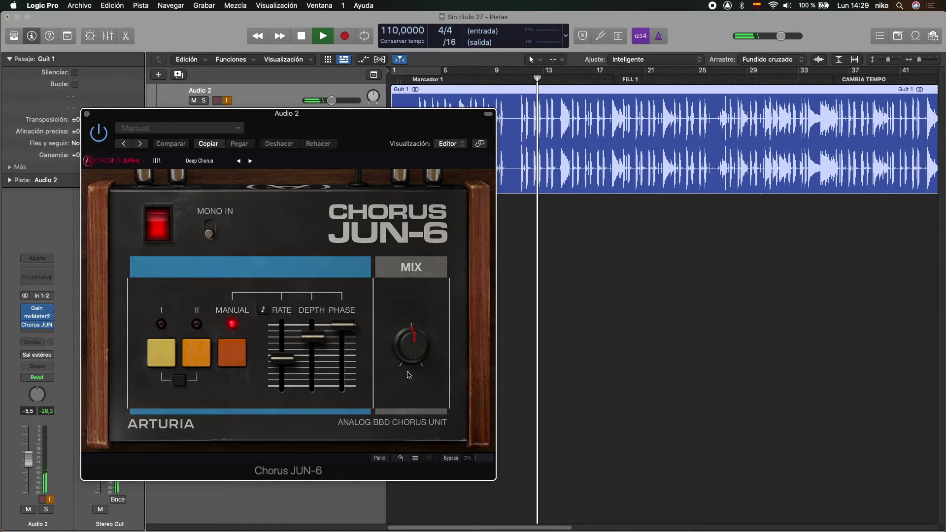
left_click_drag(410, 360, 388, 279)
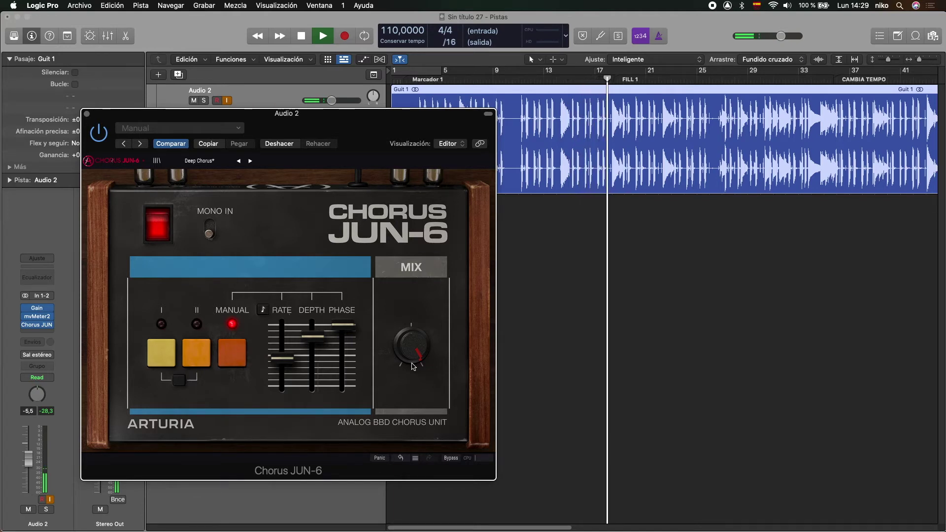
left_click_drag(416, 351, 416, 365)
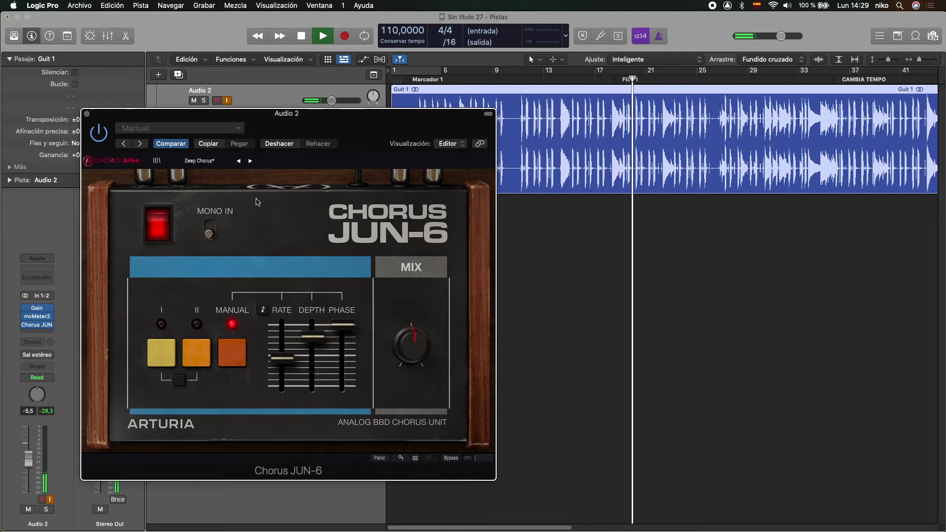
Load the Deep Chorus Mono preset and vary its Mix between 66.4 % and 33.6 % during playback, ending on a wetter setting.
key("space")
left_click(250, 161)
key("space")
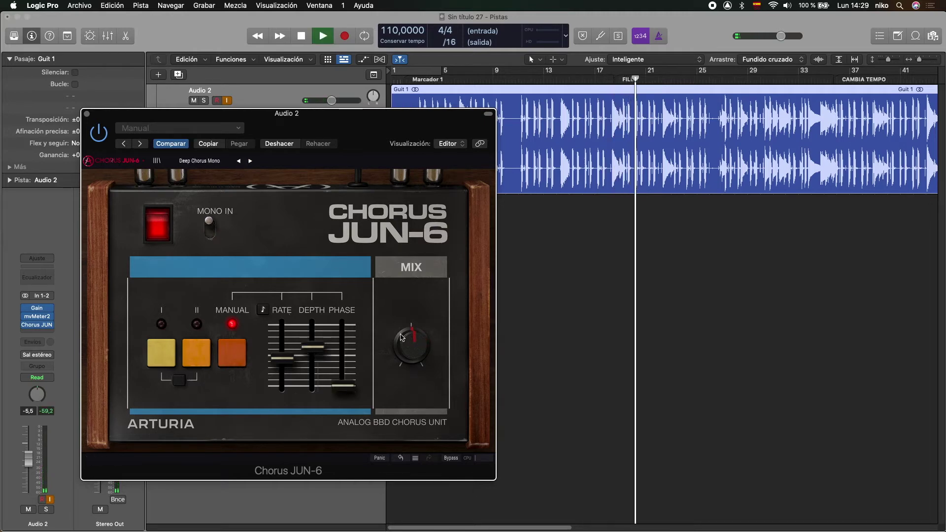
left_click_drag(393, 349, 408, 350)
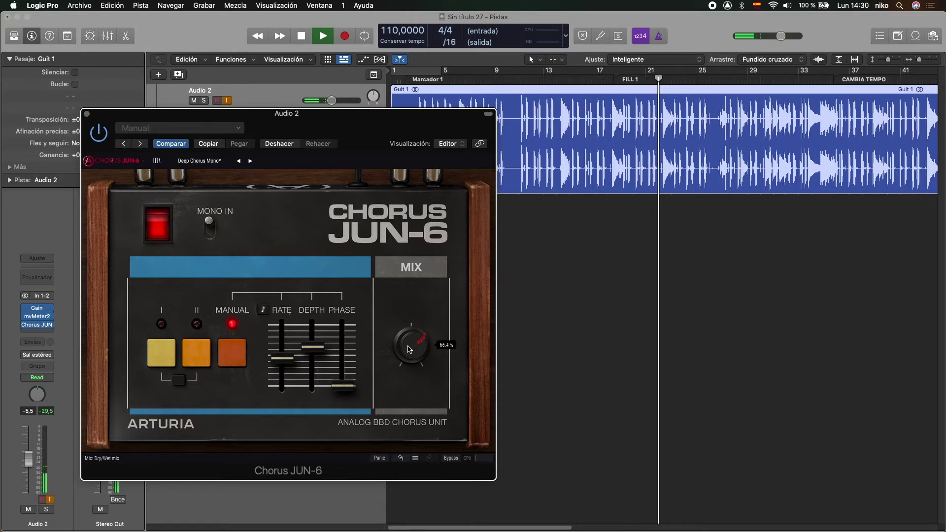
left_click_drag(408, 348, 400, 383)
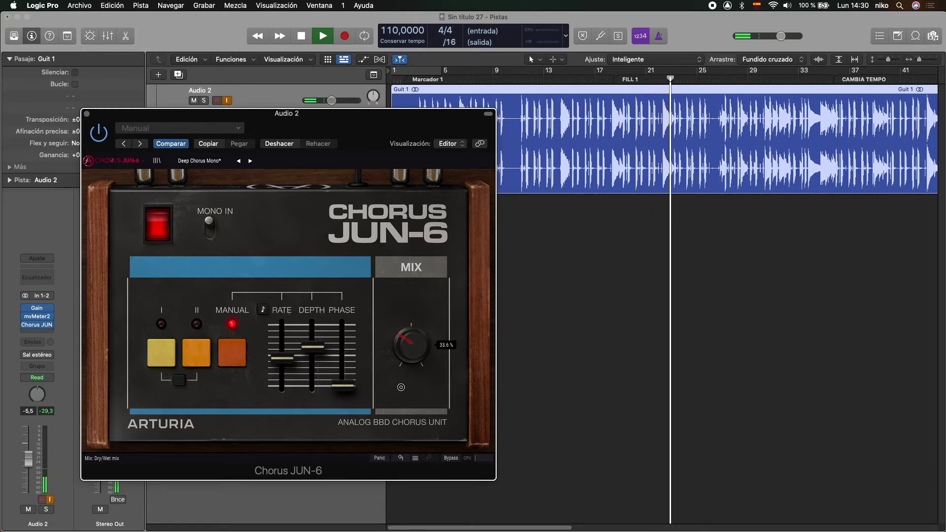
left_click_drag(408, 328, 406, 300)
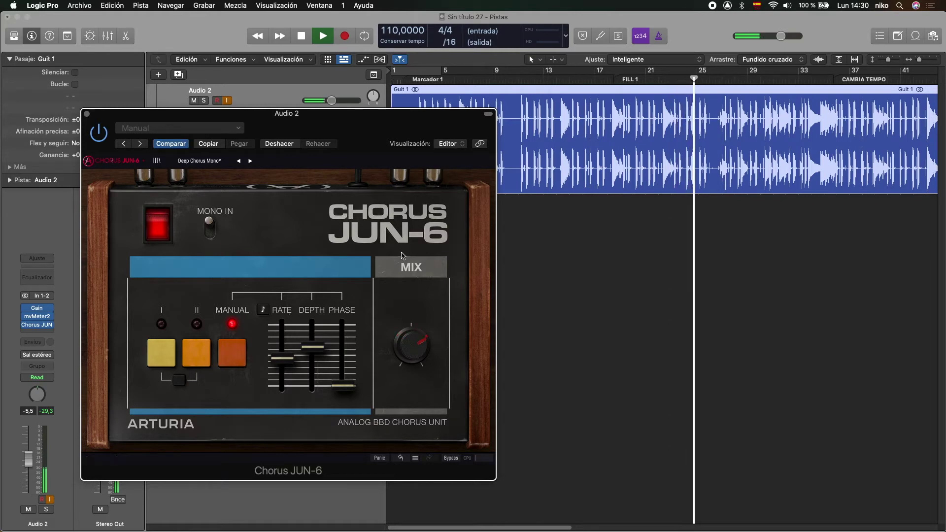
key("space")
Replace Chorus JUN-6 on Audio 2 with a stereo ValhallaVintageVerb and play the guitar through it.
left_click(49, 325)
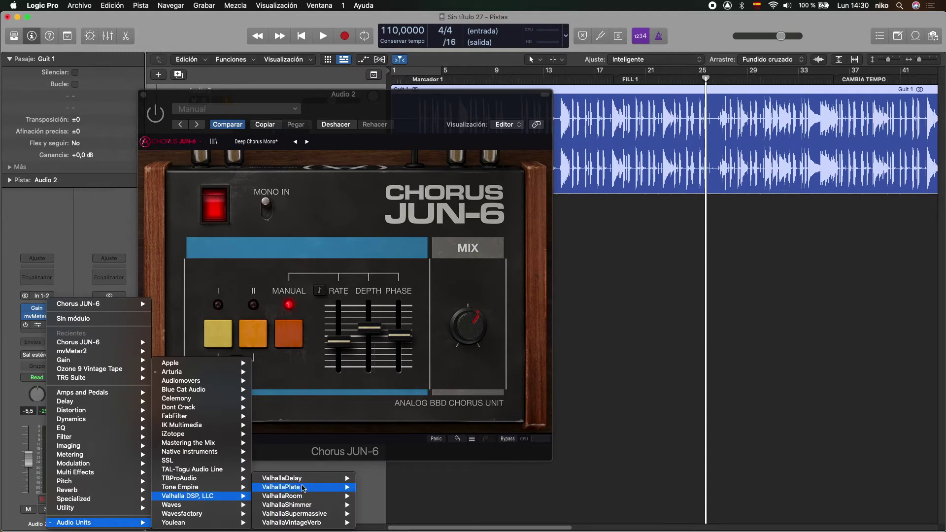
mouse_move(313, 524)
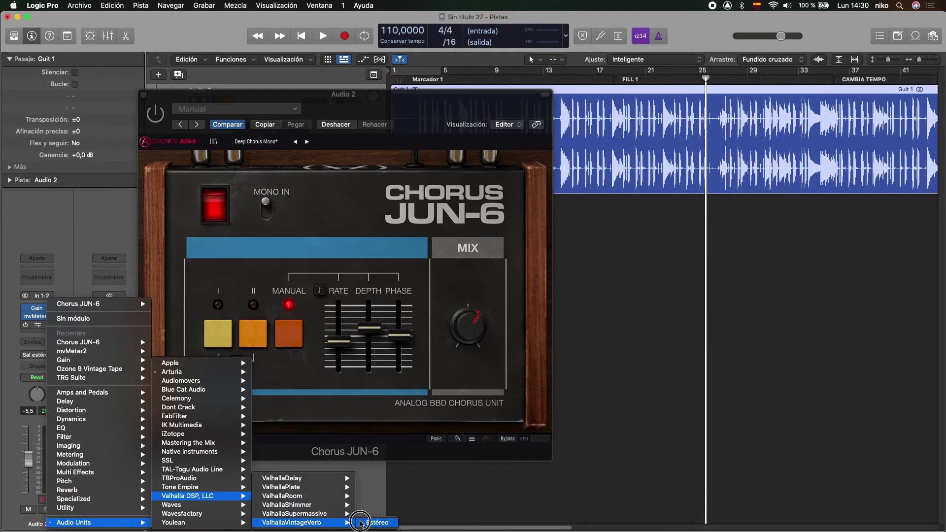
left_click(361, 523)
key("space")
left_click_drag(438, 109, 507, 162)
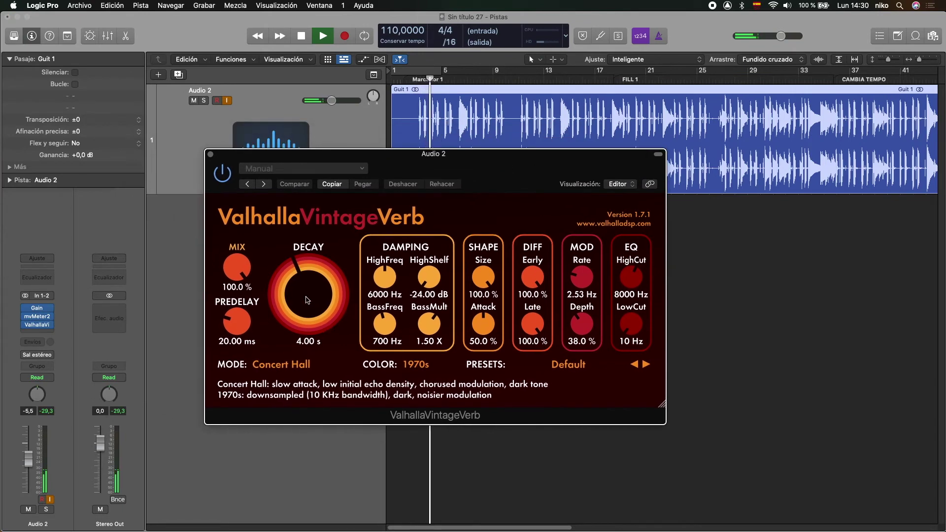
Shorten ValhallaVintageVerb's decay to 1.37 s while the guitar plays.
left_click_drag(307, 300, 303, 323)
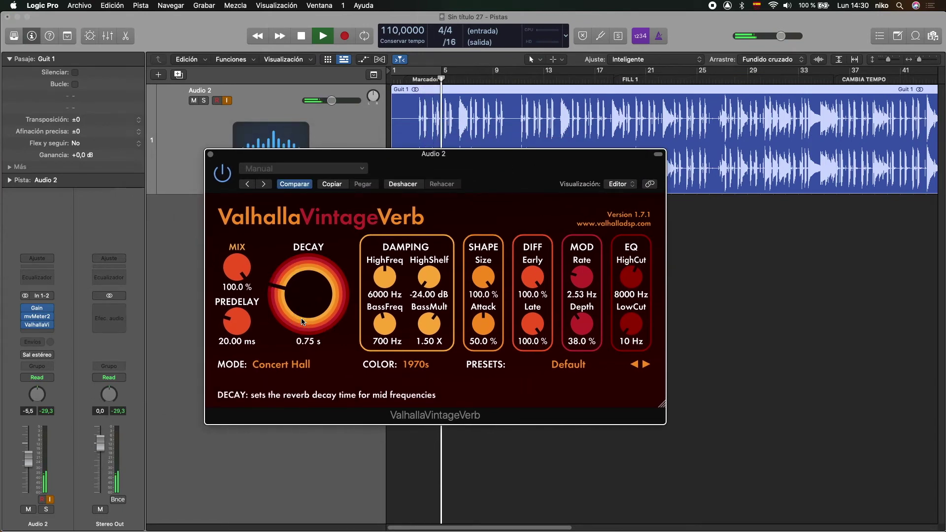
left_click_drag(303, 306, 300, 319)
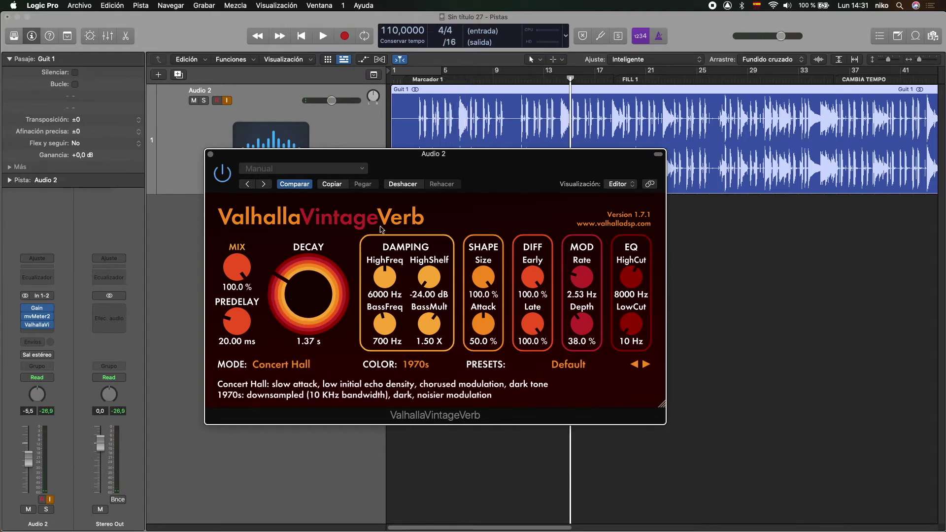
left_click_drag(392, 167, 398, 160)
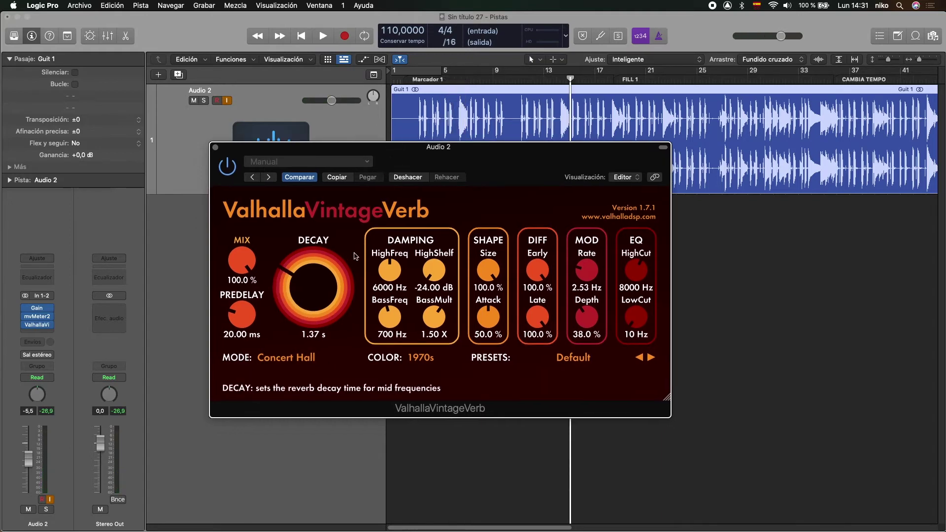
Add a Bus 1 send to Audio 2 and move ValhallaVintageVerb from Audio 2 to Aux 1.
left_click(41, 345)
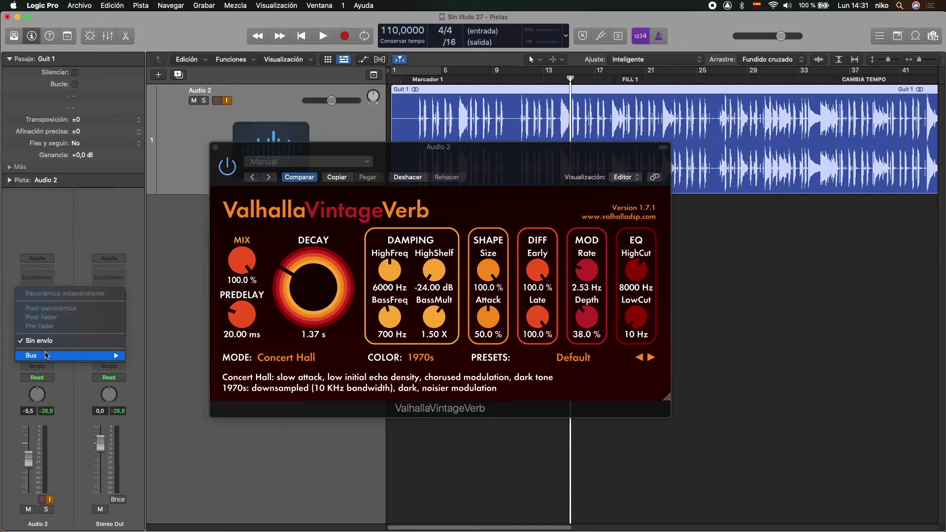
mouse_move(50, 356)
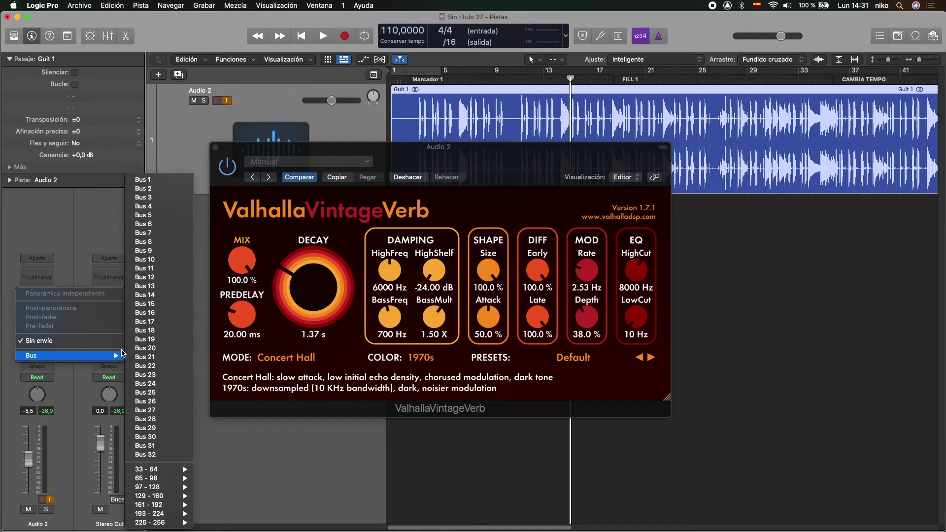
left_click(163, 182)
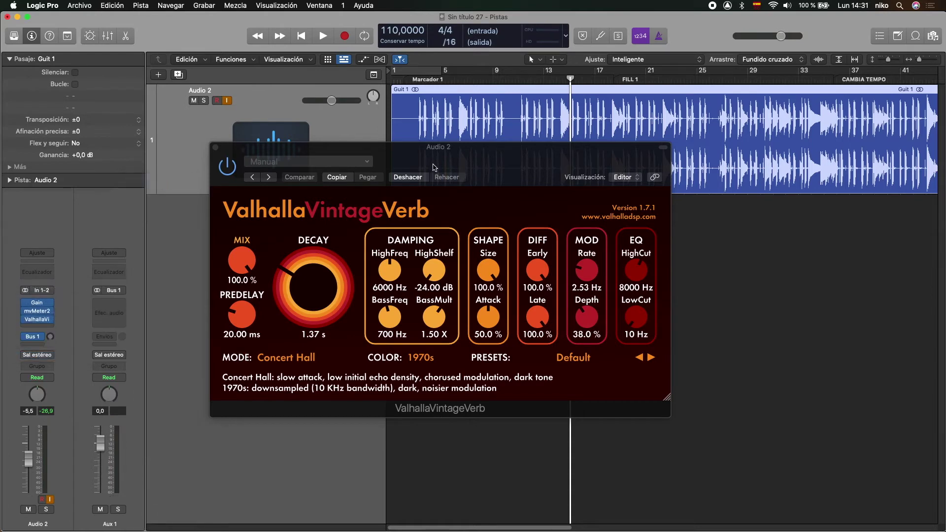
left_click_drag(434, 167, 417, 145)
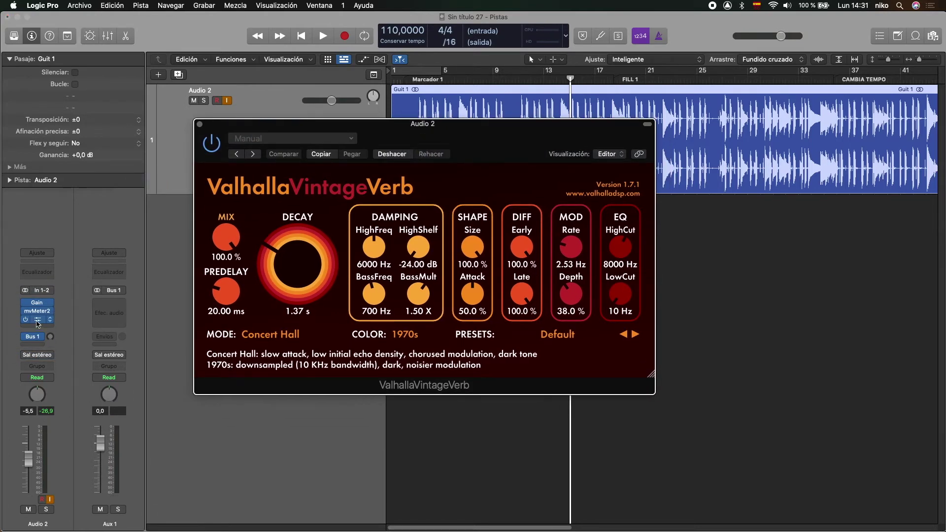
left_click_drag(77, 308, 109, 311)
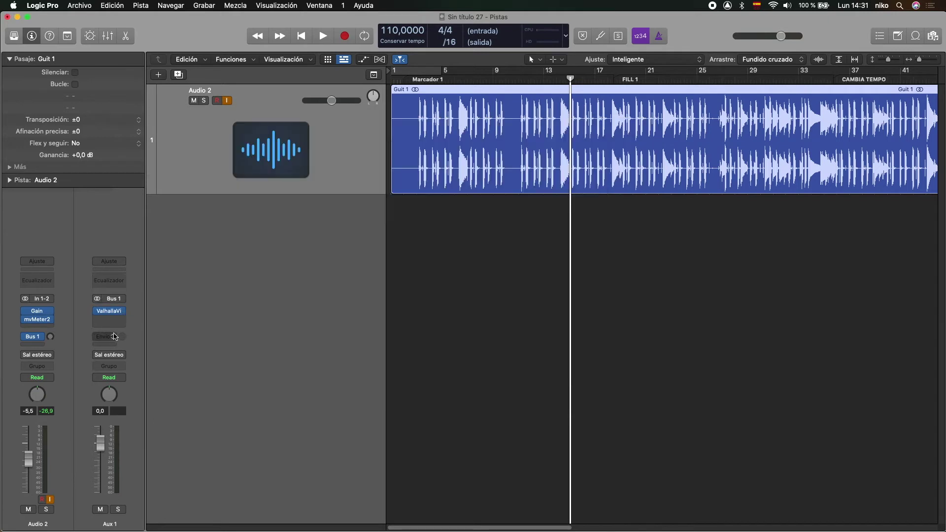
Switch Audio 2's Bus 1 send to Pre-fader and set Aux 1's volume to -6.4 dB.
left_click(36, 338)
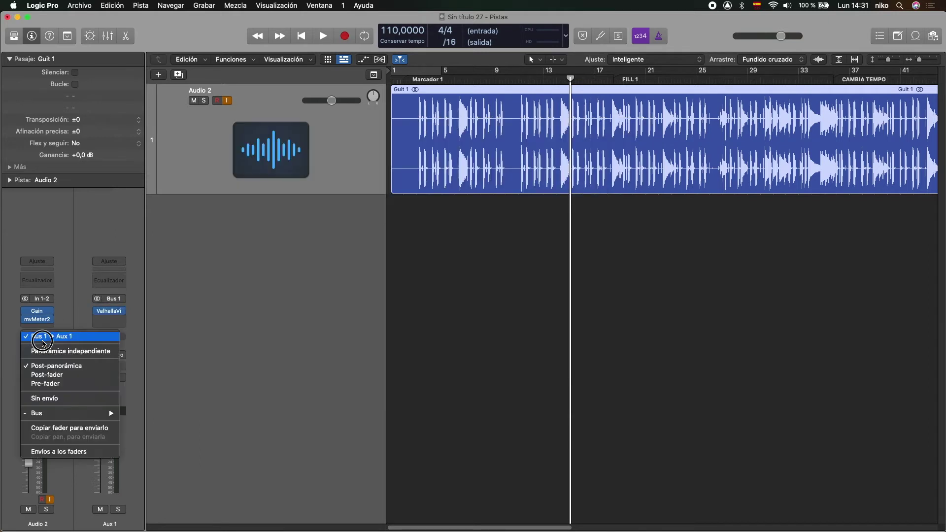
left_click(69, 383)
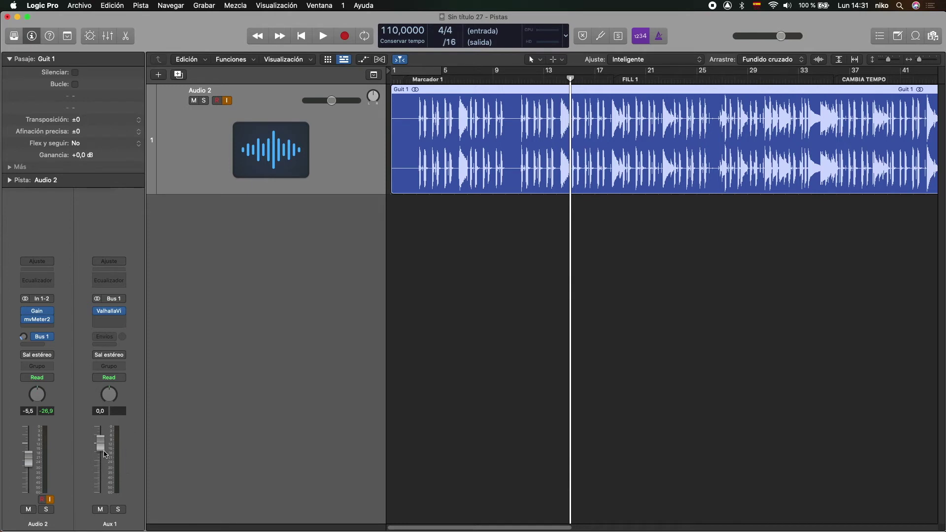
left_click_drag(104, 454, 97, 424)
Insert FabFilter's FF Pro-Q 3 after ValhallaVintageVerb on Aux 1 and reposition its window.
left_click(109, 319)
mouse_move(114, 522)
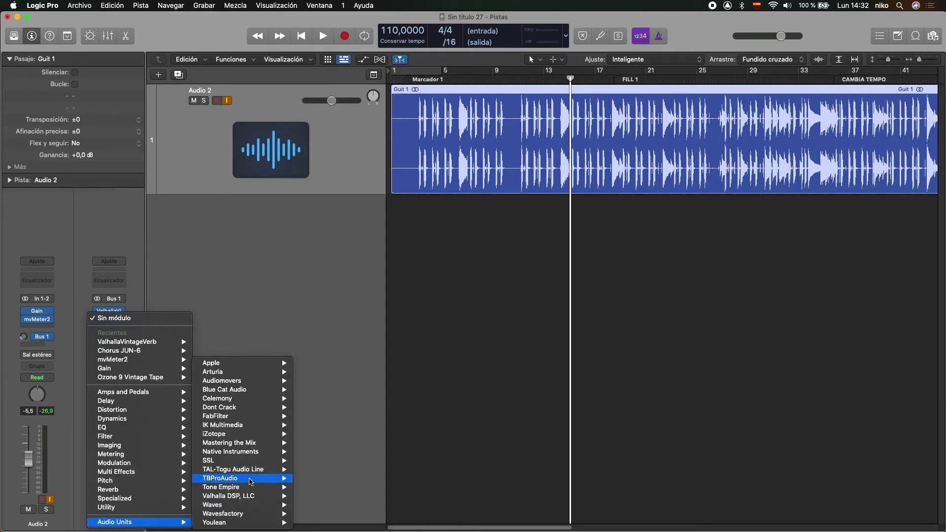
mouse_move(241, 419)
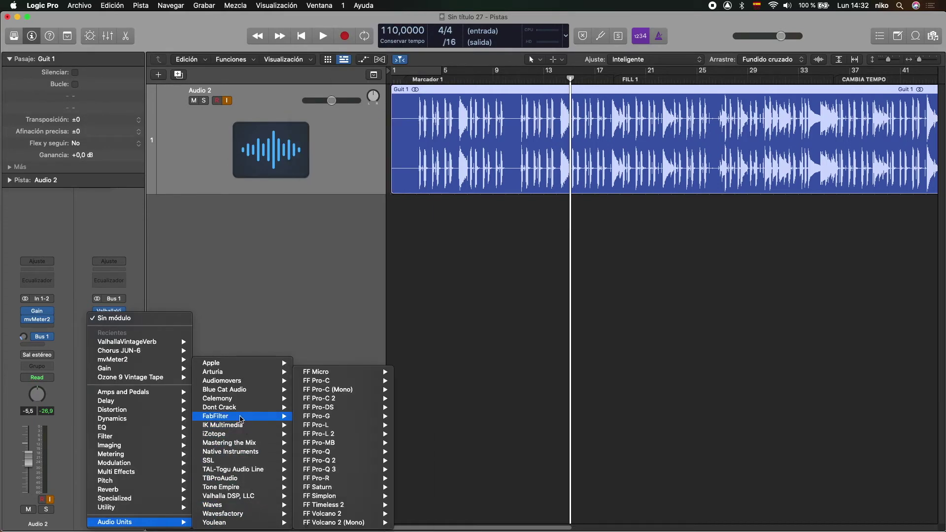
mouse_move(375, 469)
left_click(417, 470)
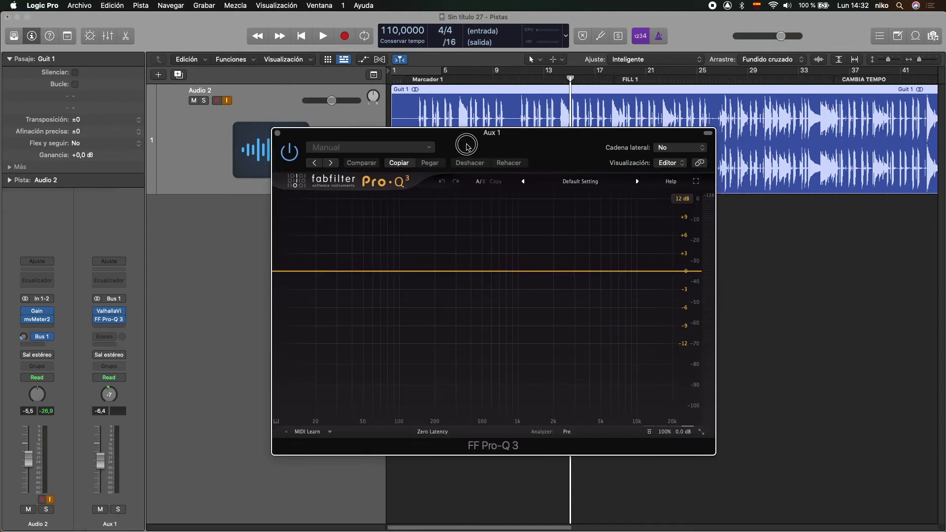
left_click_drag(466, 145, 341, 119)
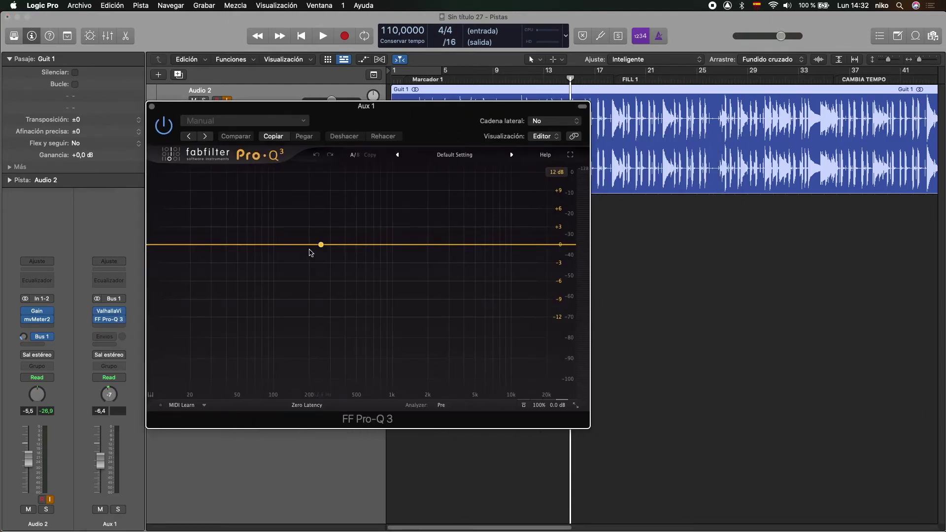
Add an EQ band at about 42 Hz in Pro-Q 3 and make it a 36 dB/oct Low Cut.
left_click(229, 245)
left_click(207, 229)
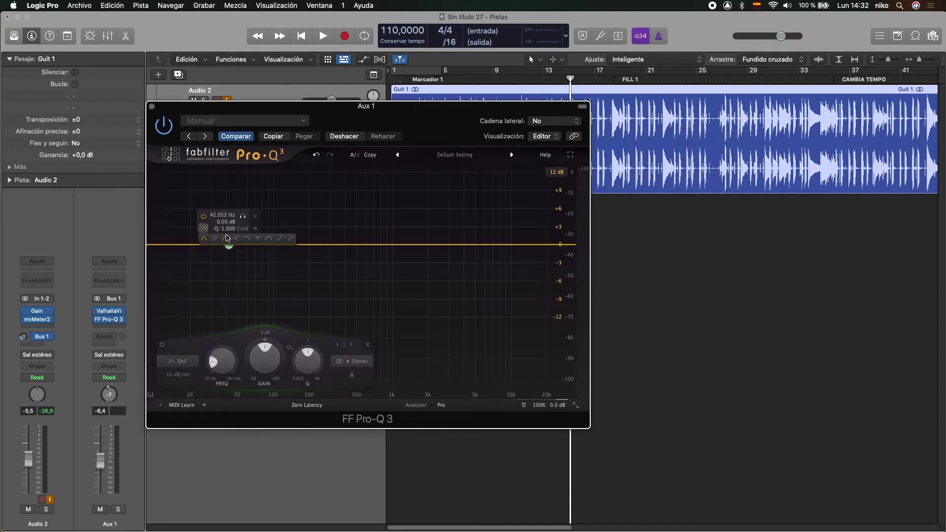
left_click(227, 239)
left_click(231, 228)
left_click(239, 282)
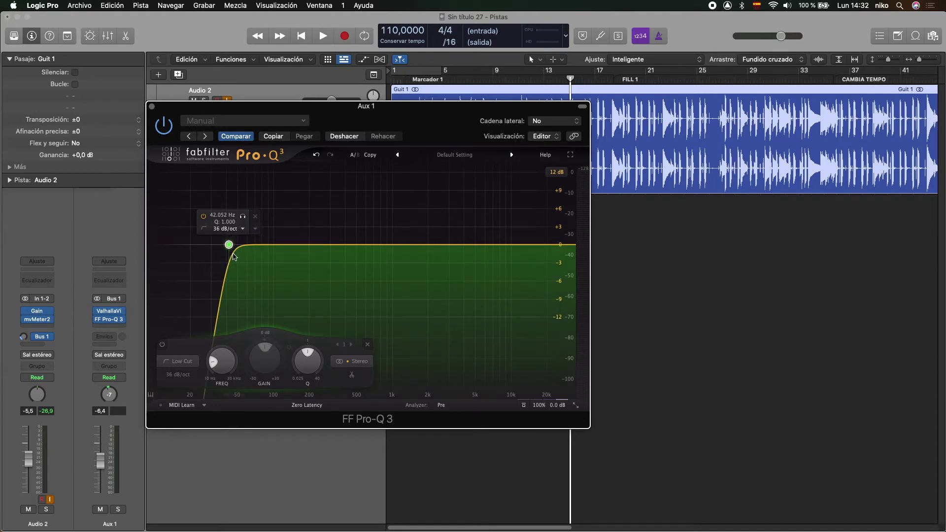
In Pro-Q 3, move the Low Cut to about 55 Hz and add a 36 dB/oct High Cut at about 9.2 kHz.
left_click_drag(228, 245, 243, 248)
left_click(513, 244)
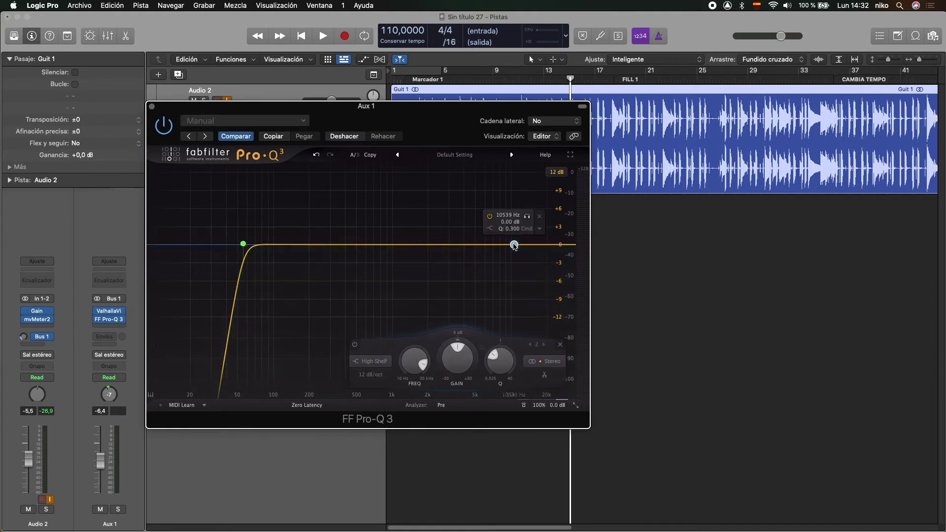
key("space")
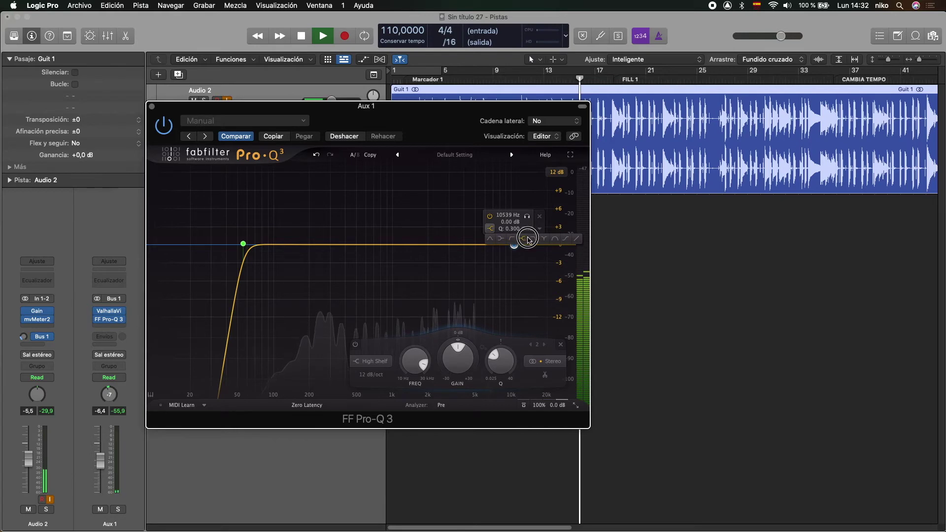
left_click(490, 228)
left_click(534, 238)
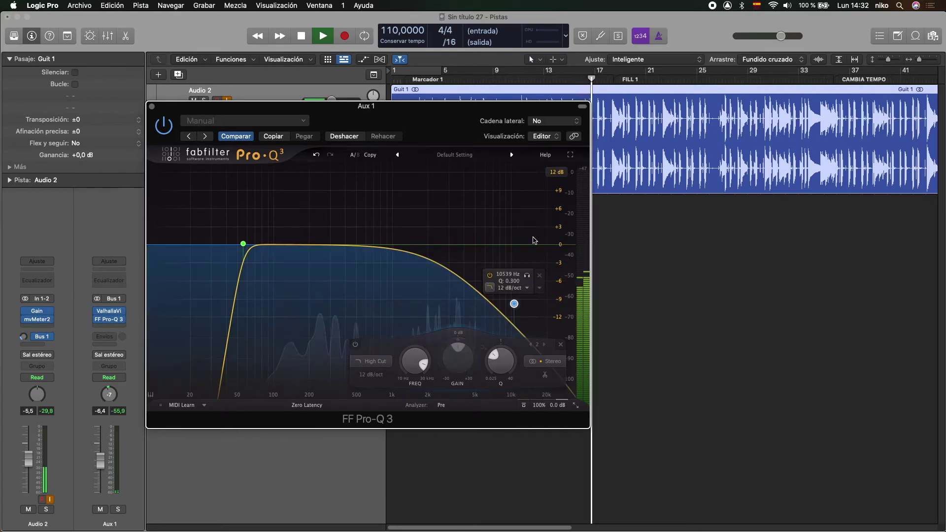
left_click(510, 291)
left_click(515, 333)
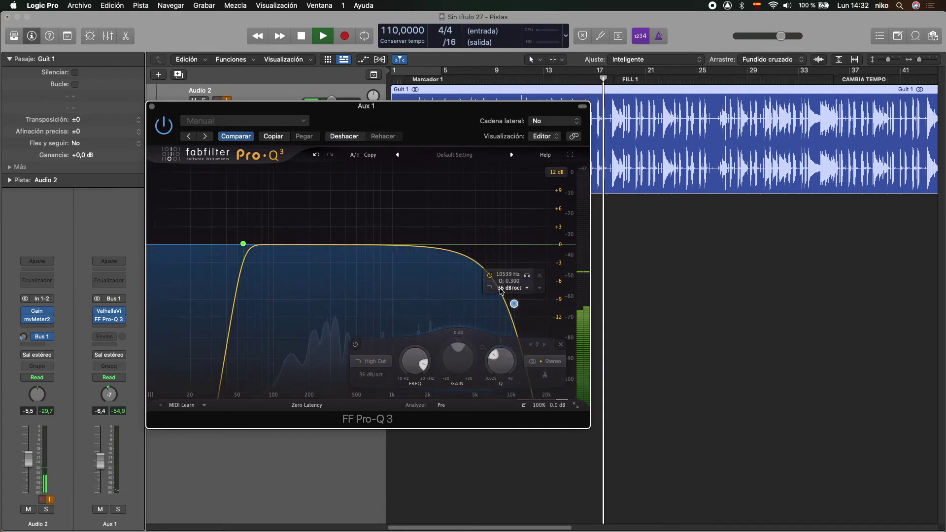
left_click_drag(511, 289, 507, 245)
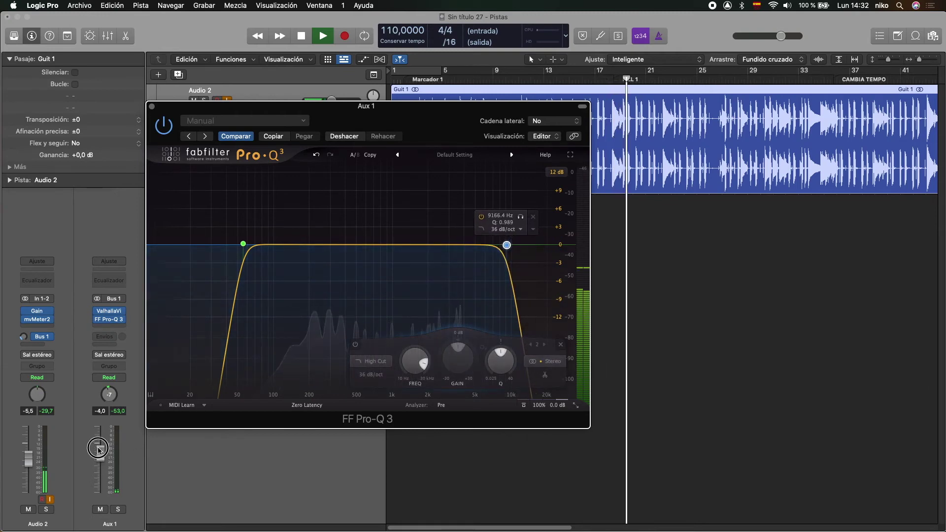
Adjust Aux 1's volume during playback, stop the playback and set the volume to -3.1 dB.
left_click_drag(99, 459, 97, 440)
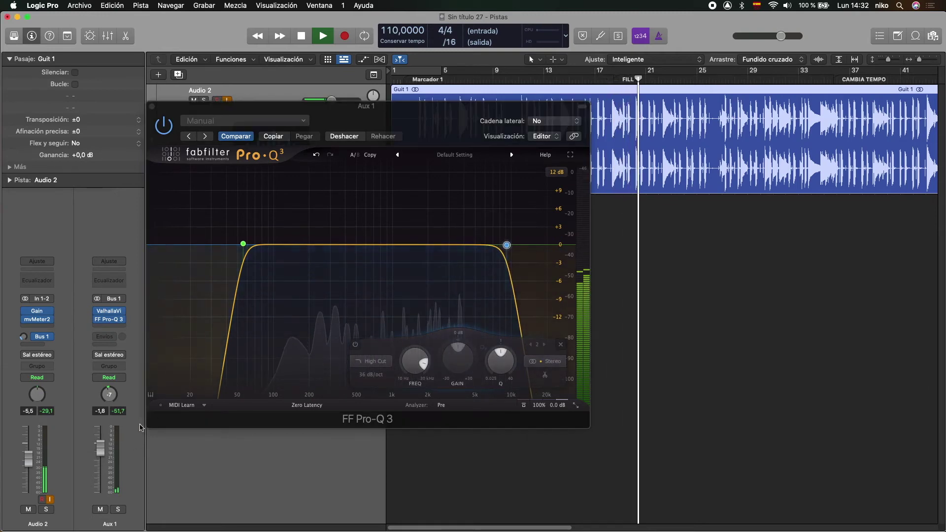
left_click_drag(381, 117, 399, 112)
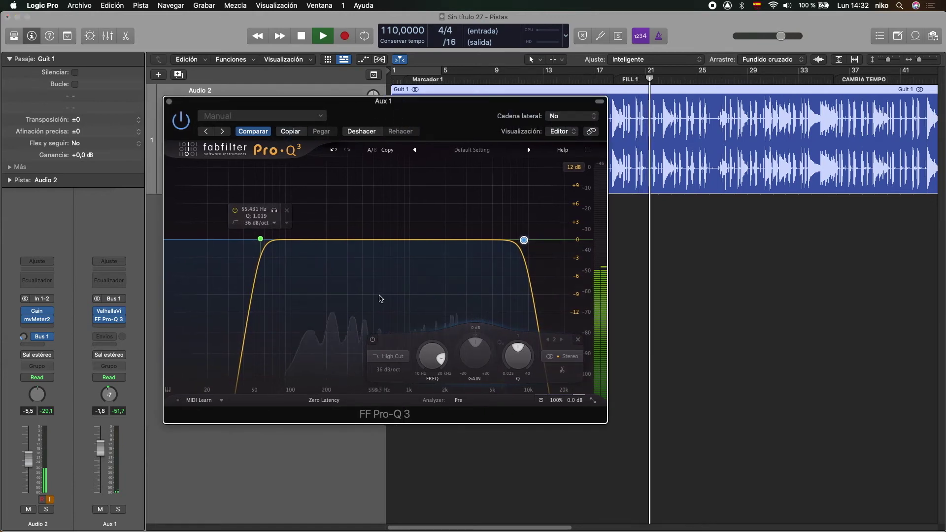
key("space")
mouse_move(101, 453)
left_mouse_down()
mouse_move(99, 482)
mouse_move(99, 458)
left_mouse_up()
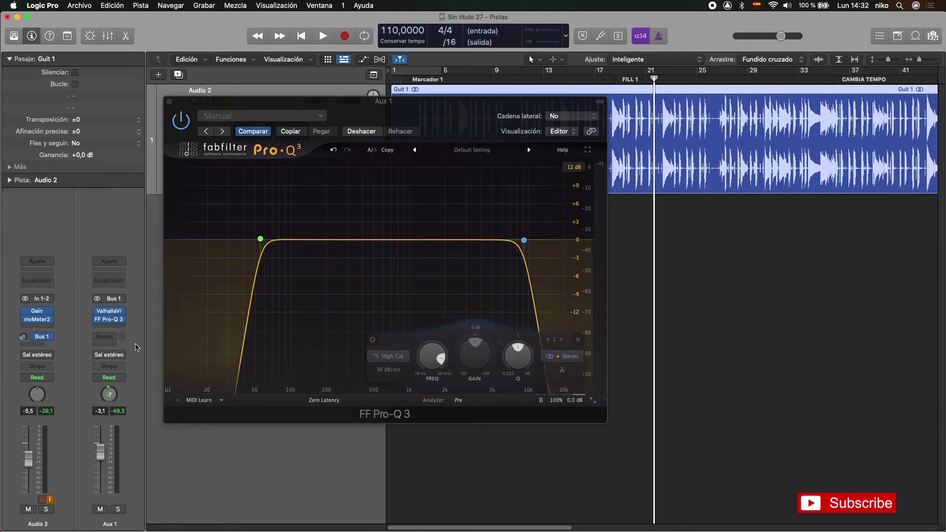
Open ValhallaVintageVerb on Aux 1, set its Mix to 100 % and reposition its window.
left_click(116, 315)
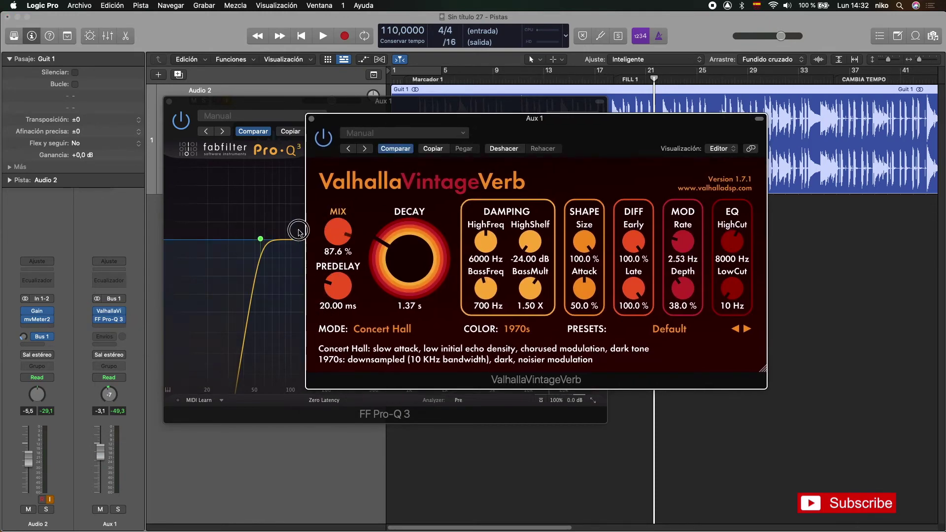
left_click_drag(299, 230, 284, 180)
left_click_drag(310, 290, 303, 248)
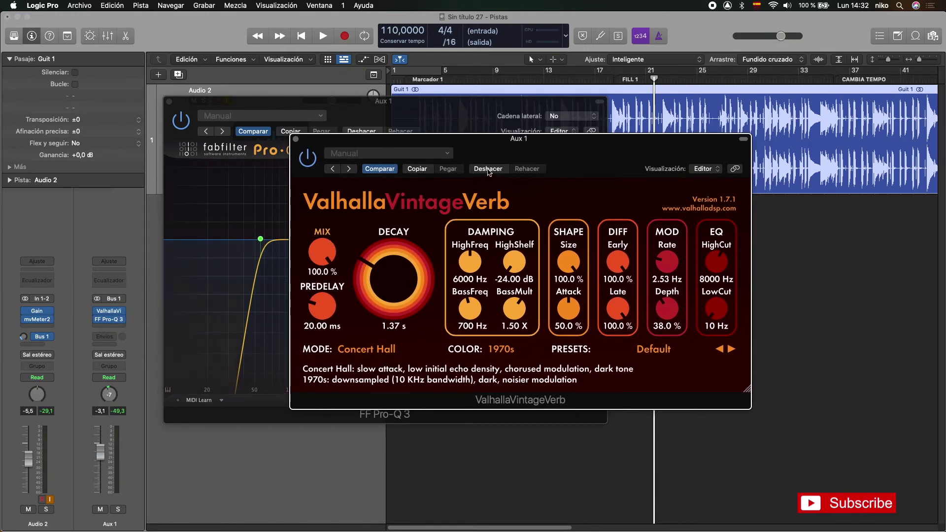
left_click_drag(537, 151, 531, 150)
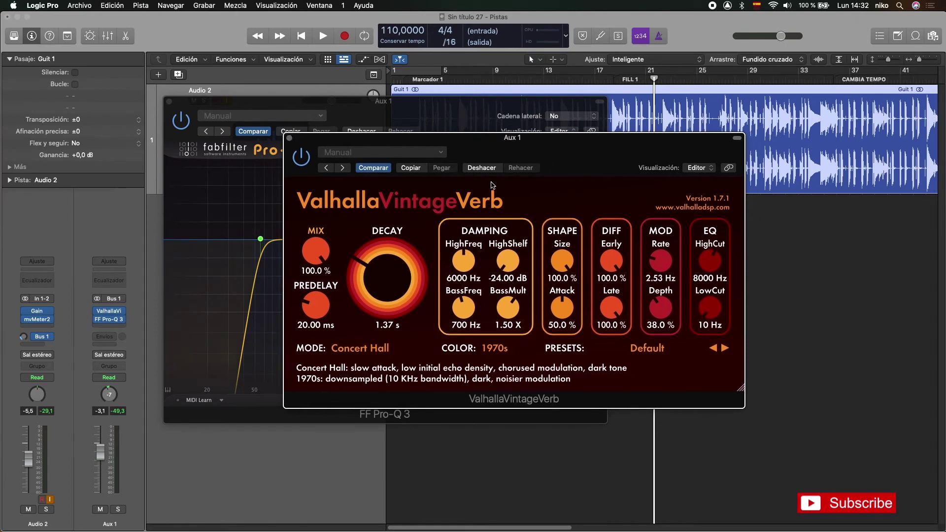
Try the 1980s color in ValhallaVintageVerb and set the color to NOW.
left_click(504, 349)
left_click(509, 374)
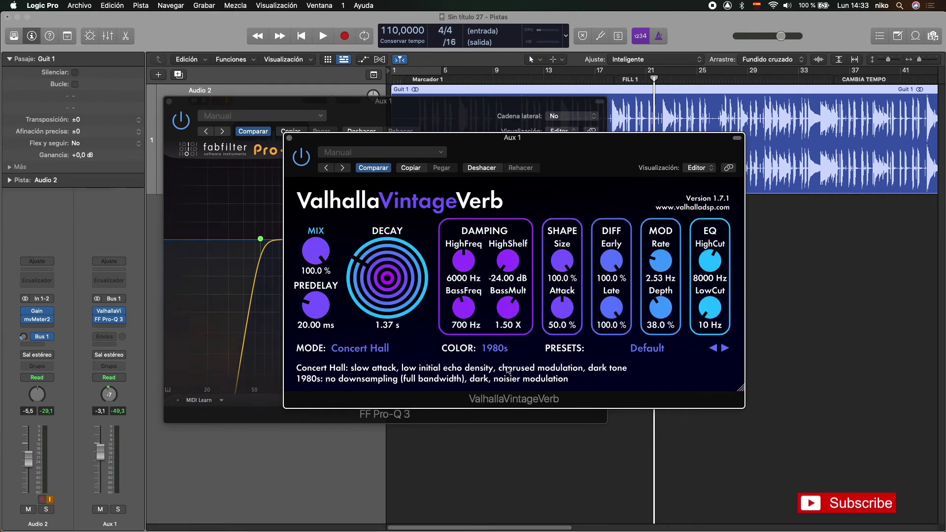
left_click(504, 350)
left_click(507, 381)
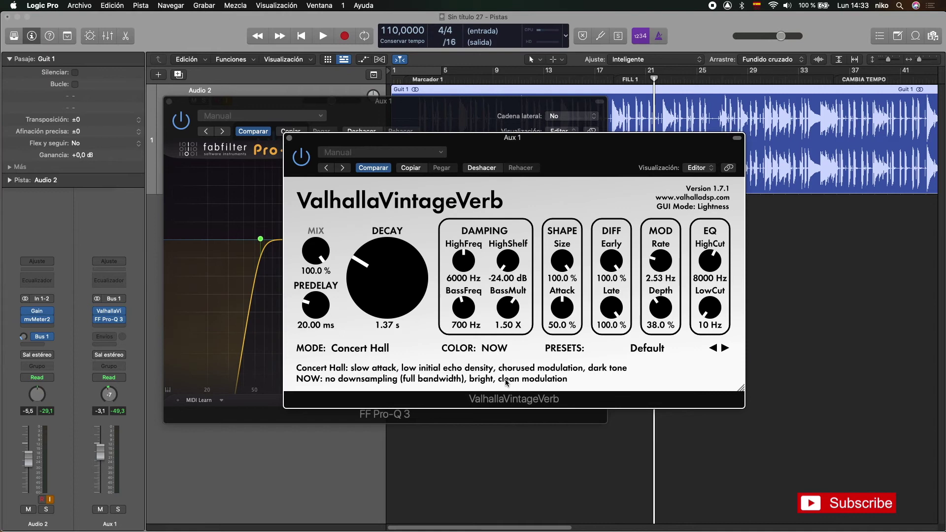
left_click(390, 352)
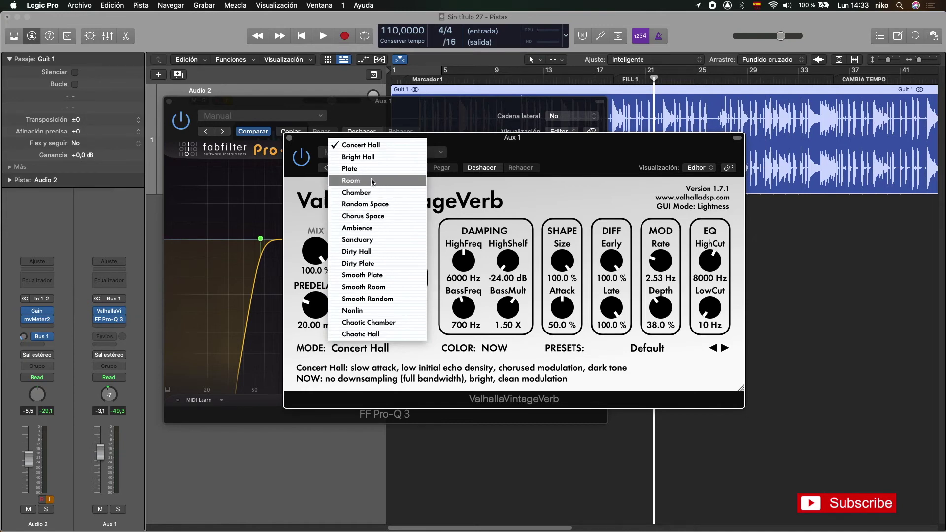
left_click(639, 381)
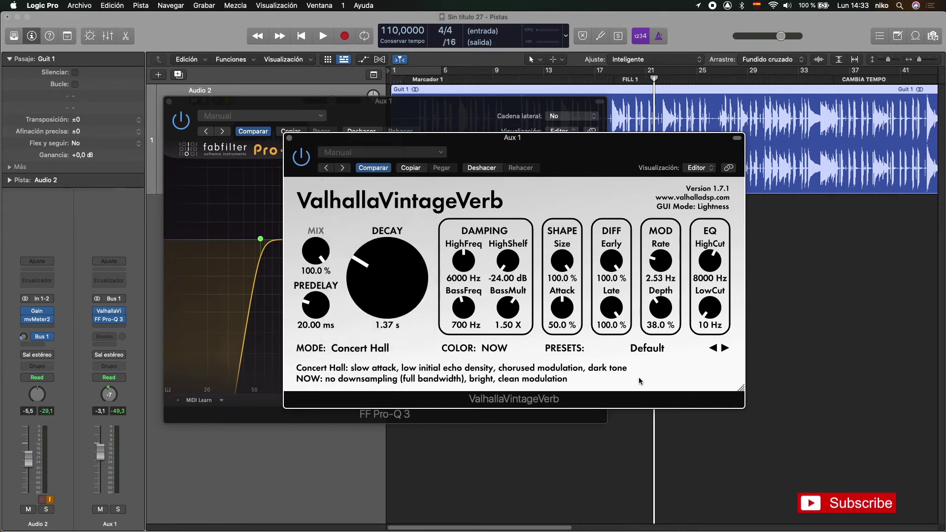
left_click(658, 351)
mouse_move(659, 304)
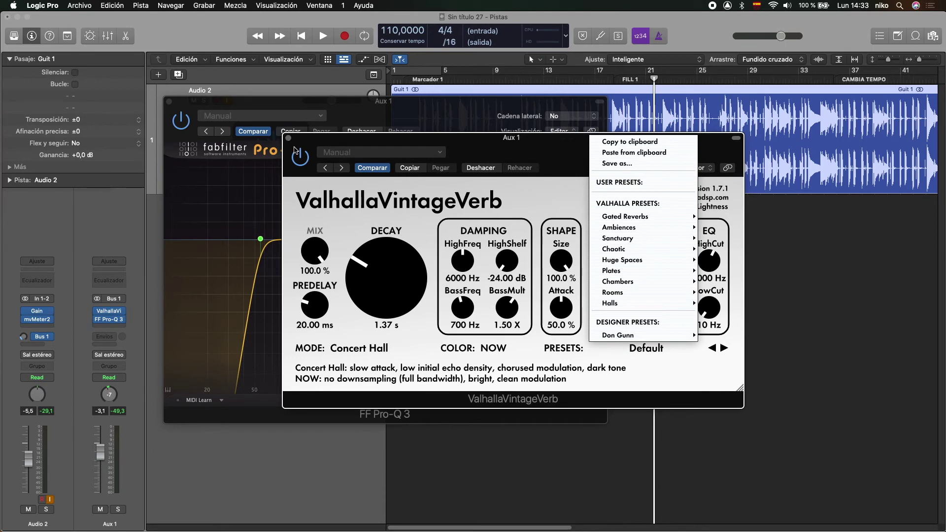
Close the ValhallaVintageVerb and Pro-Q 3 windows and enlarge the Audio 2 track to an individual zoom of 29.
left_click(288, 140)
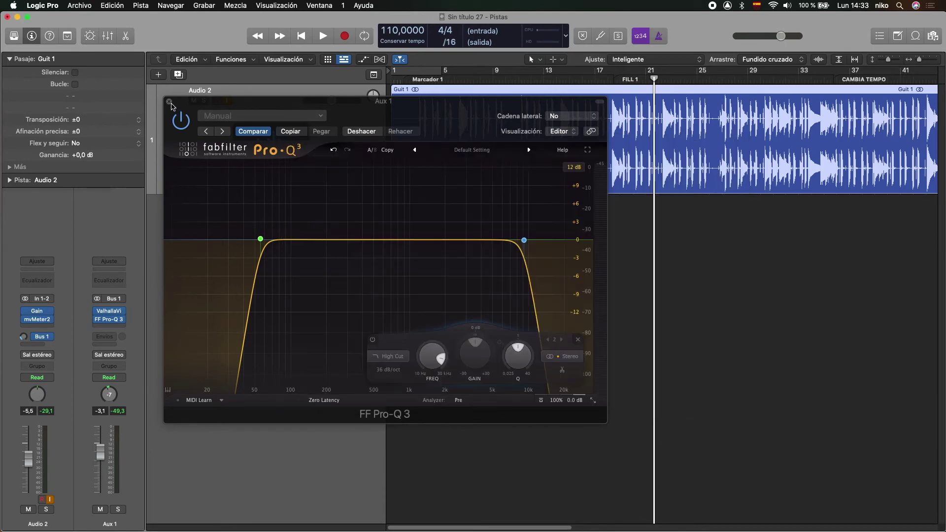
left_click(170, 102)
left_click_drag(294, 194, 280, 300)
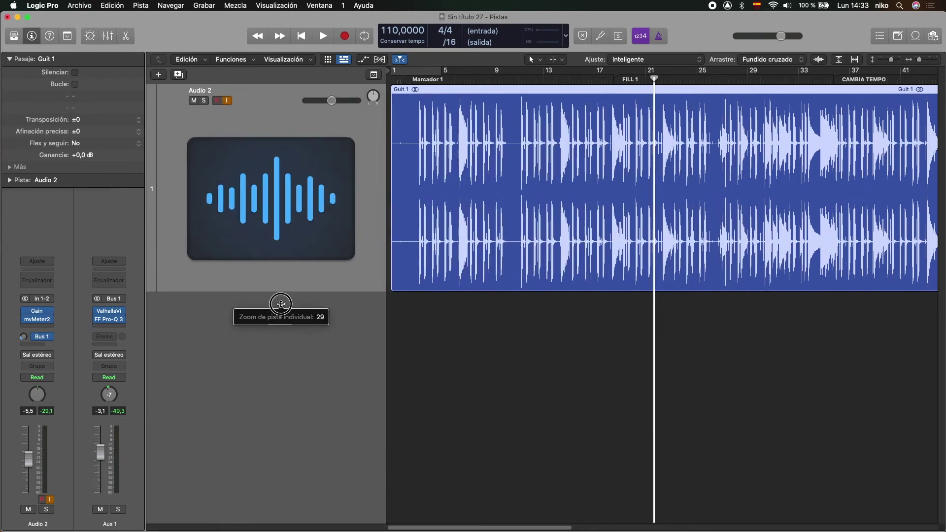
Insert Wavesfactory's Cassette after mvMeter2 on Audio 2.
left_click(50, 328)
mouse_move(96, 522)
mouse_move(150, 514)
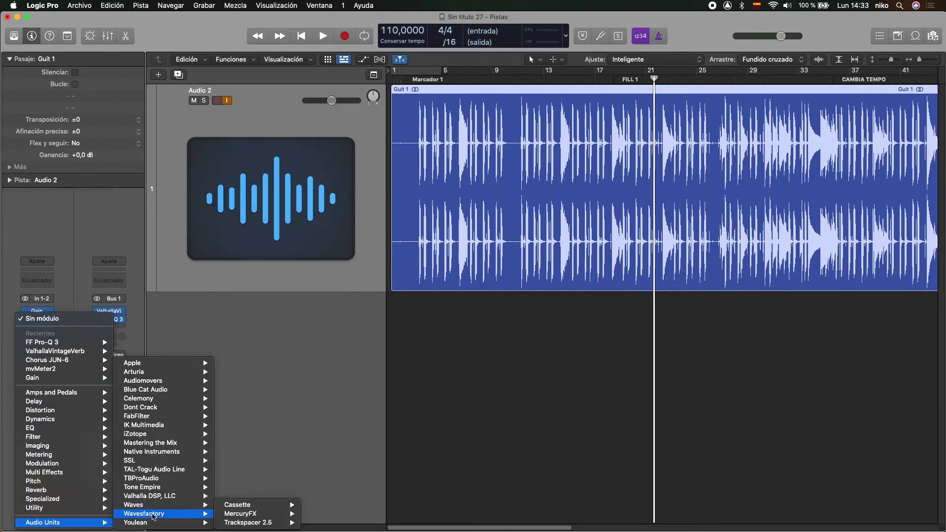
left_click(486, 98)
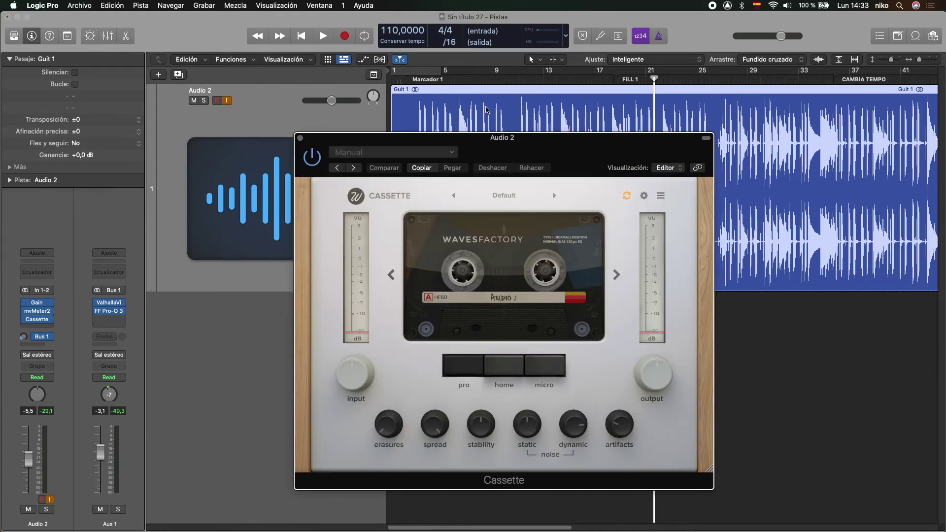
Play the guitar region from the start to audition Cassette, moving its window clear of the timeline.
left_click(299, 36)
left_click(323, 36)
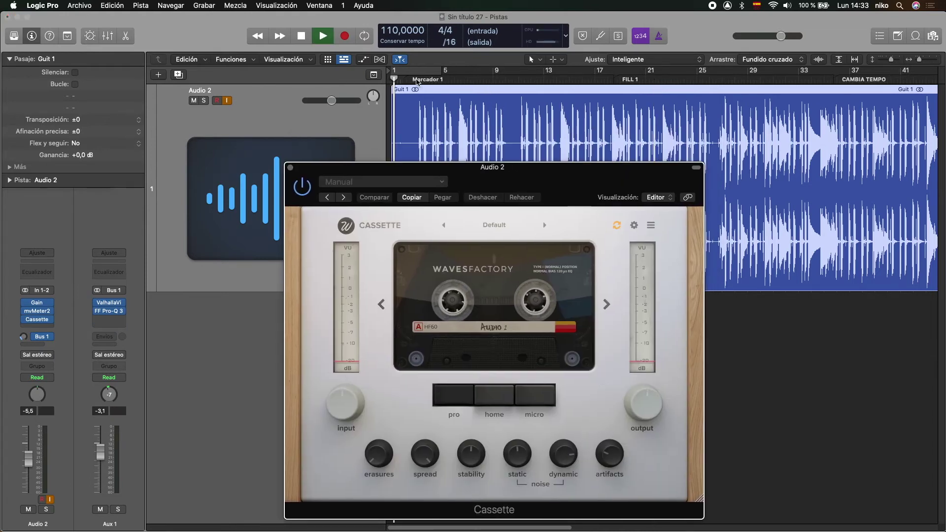
left_click(438, 128)
left_click_drag(487, 168, 463, 105)
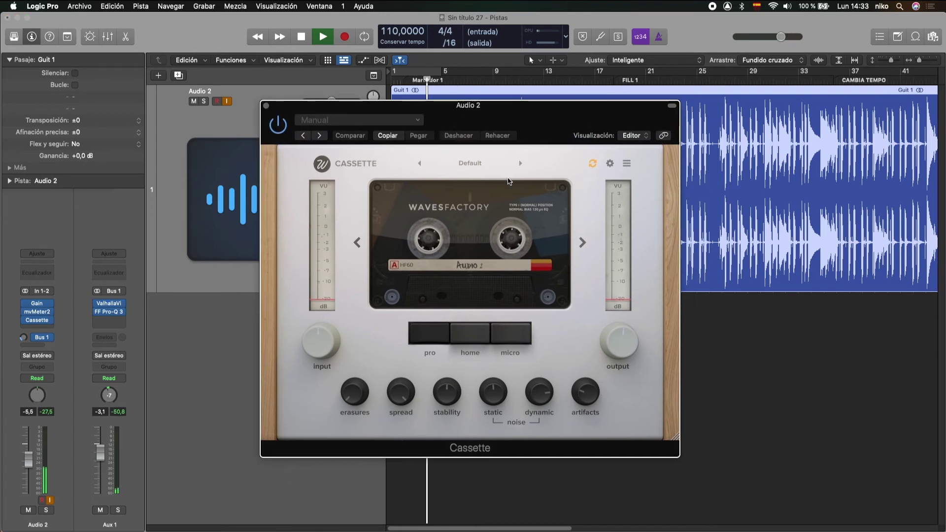
left_click_drag(524, 112, 513, 141)
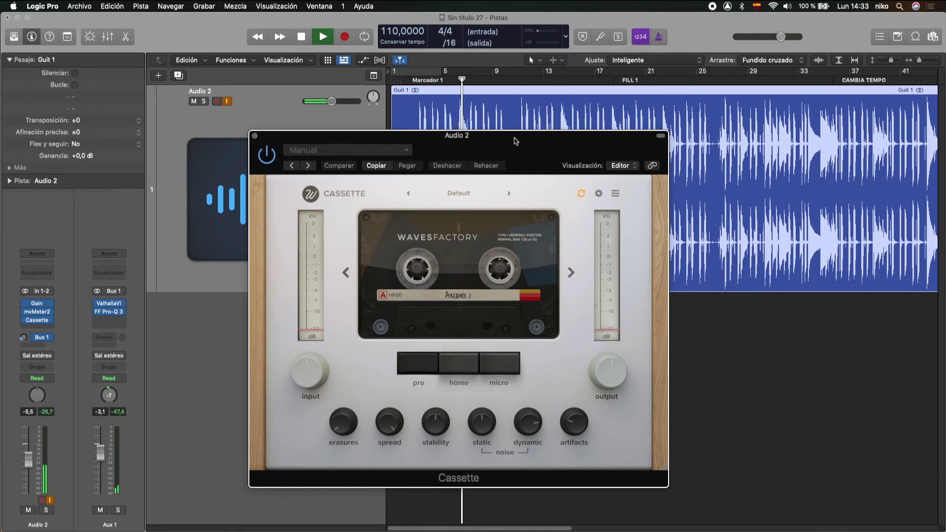
key("space")
Load the Old Synth preset in Cassette and audition it on the guitar track.
left_click(440, 74)
left_click(476, 197)
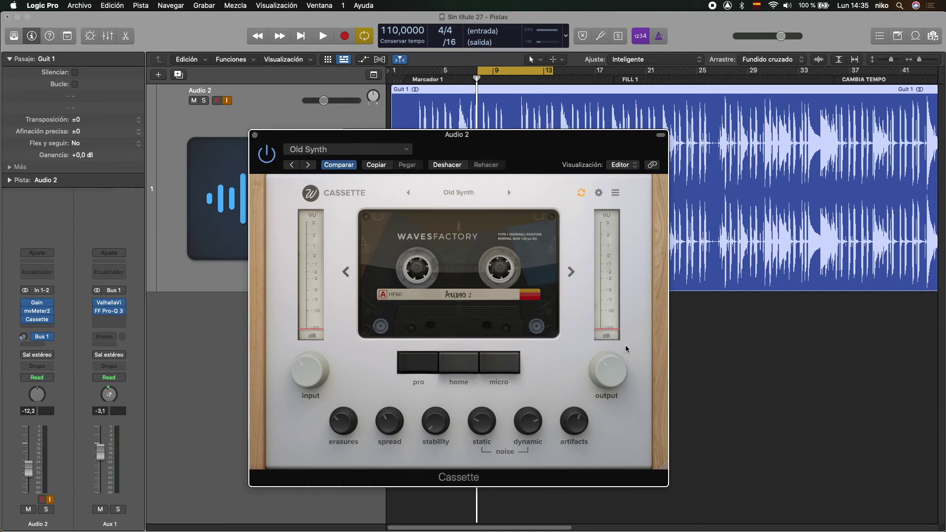
key("space")
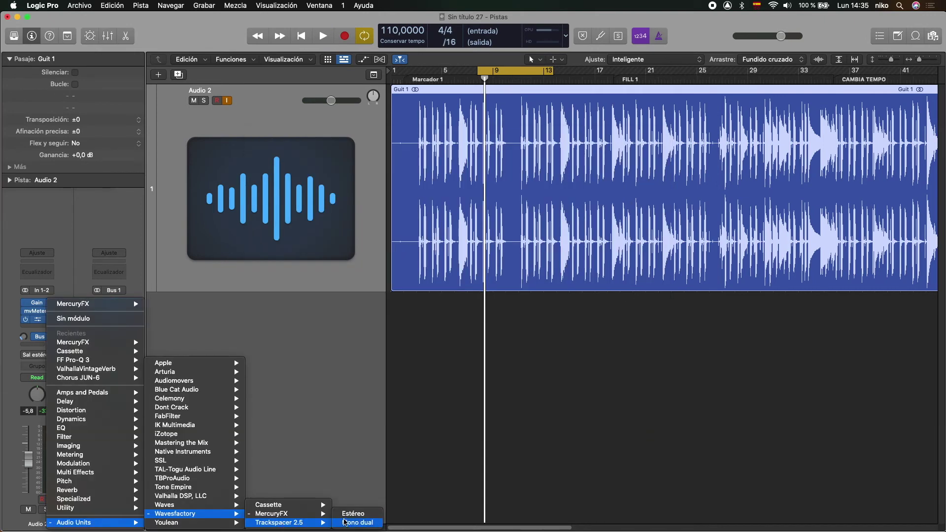
Replace the third effect on Audio 2 with Wavesfactory's Trackspacer 2.5, reposition its window and close it.
left_click(353, 503)
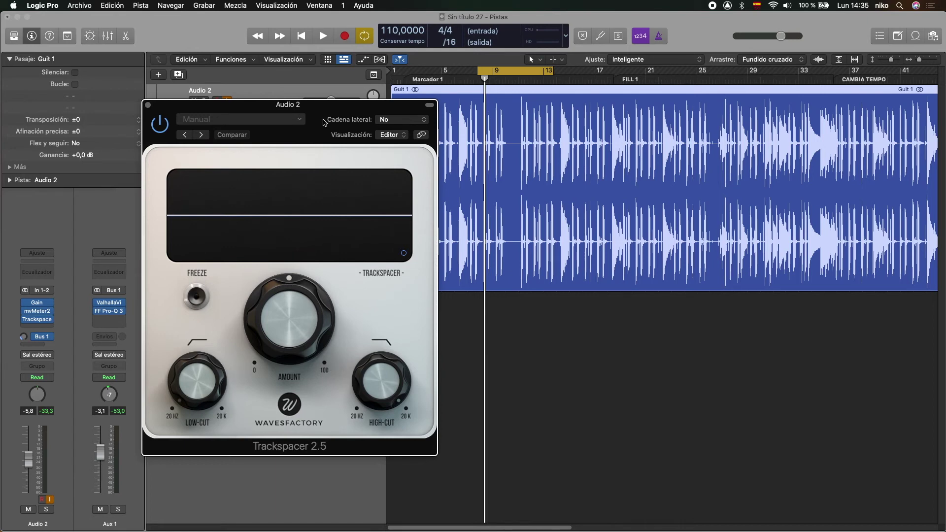
left_click_drag(313, 111, 336, 120)
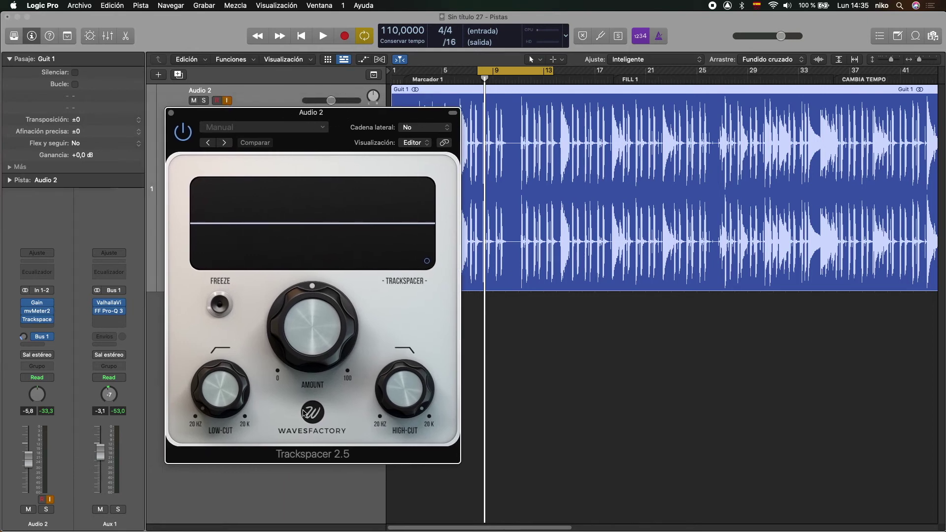
left_click(172, 113)
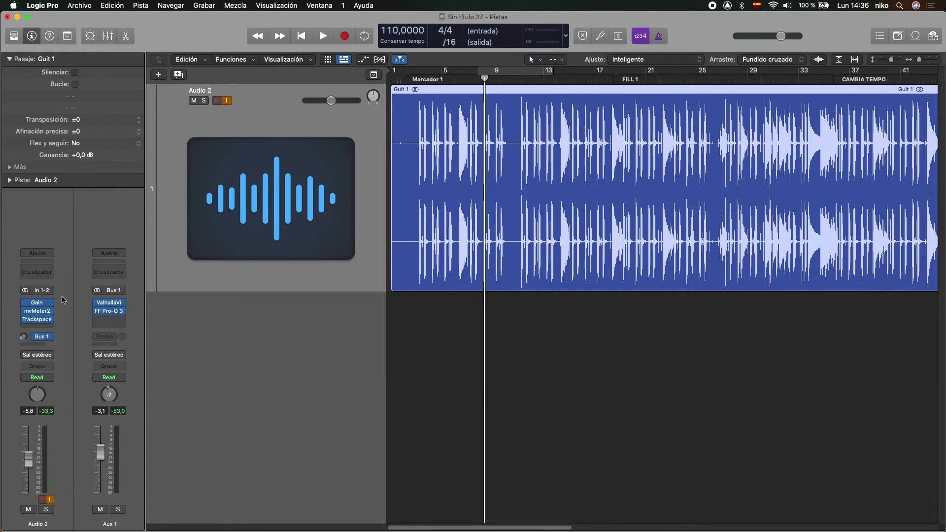
left_click(49, 319)
mouse_move(101, 522)
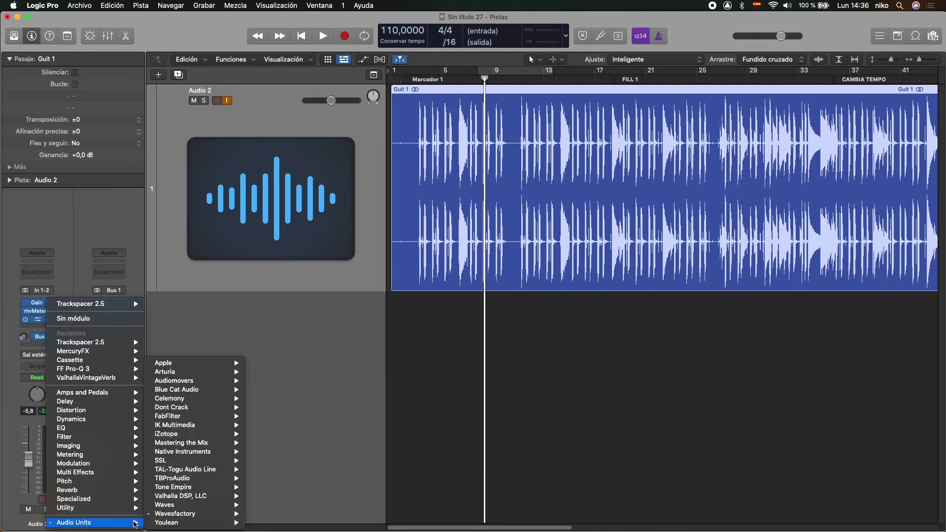
mouse_move(175, 524)
mouse_move(275, 523)
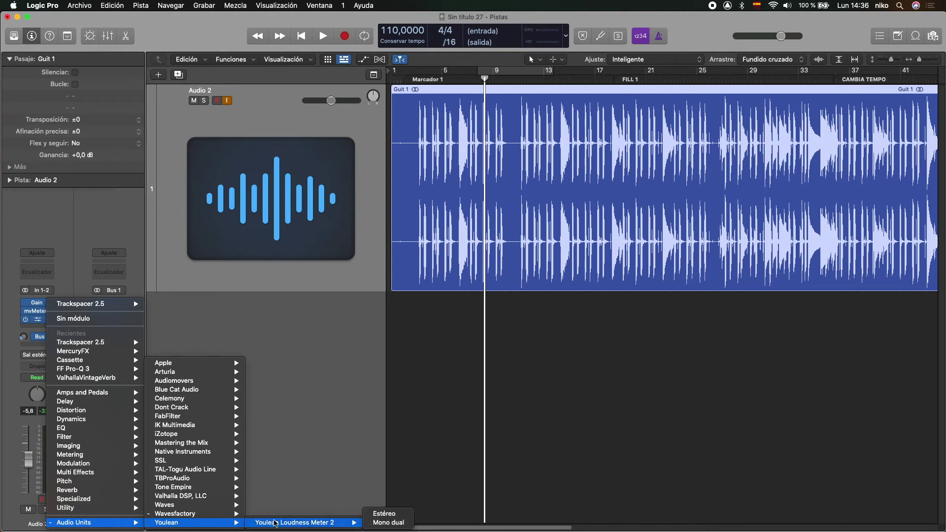
left_click(329, 456)
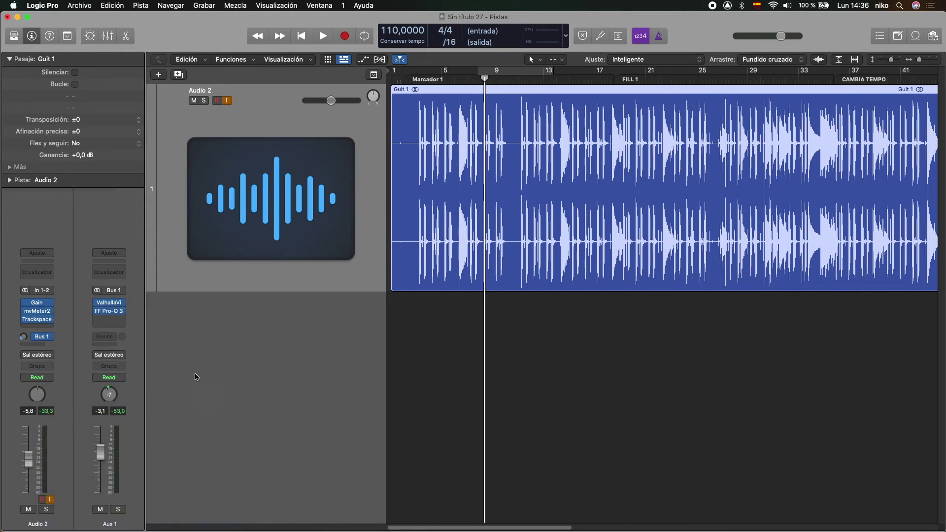
Show the mixer and rename the Aux 1 channel RV.
key("x")
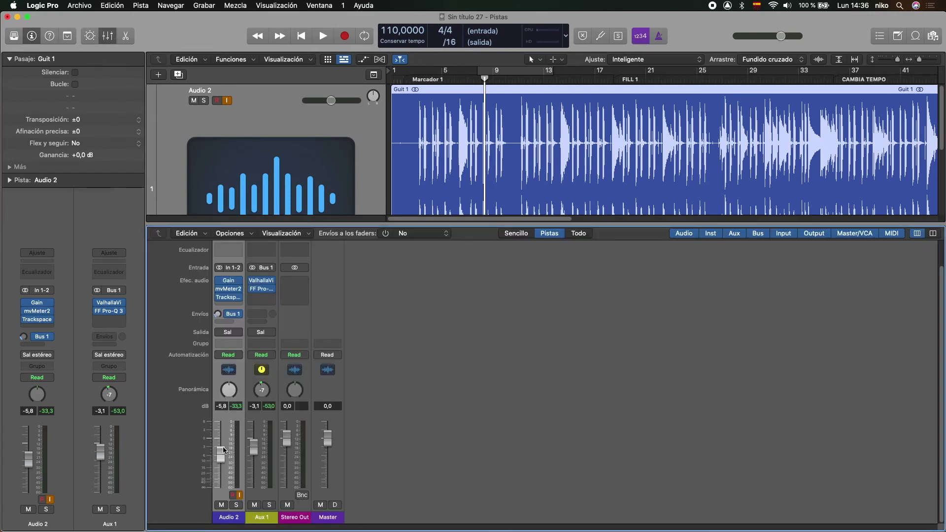
double_click(263, 517)
type("rvR")
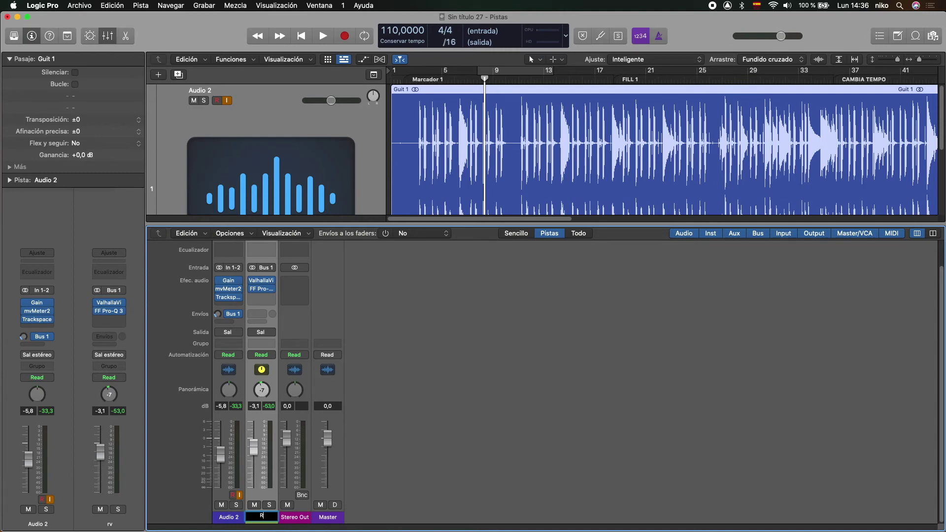
key("Return")
Rename the Audio 2 channel GUIT.
double_click(241, 516)
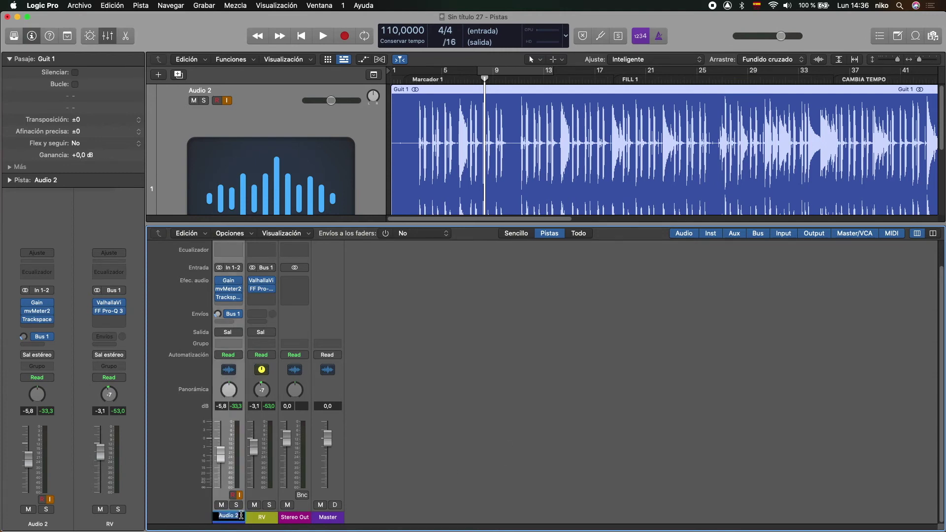
type("GUIT")
key("Return")
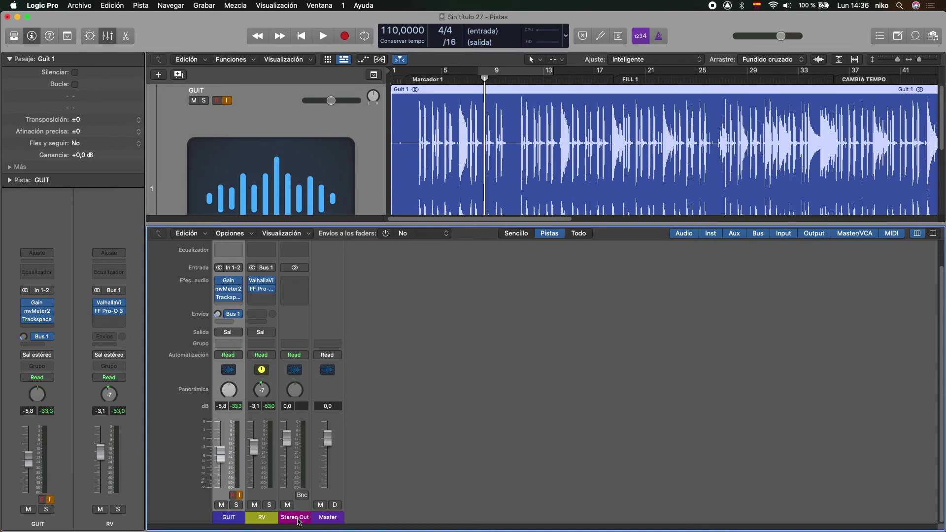
Rename the Stereo Out channel MASTER.
double_click(295, 517)
type("MASTER")
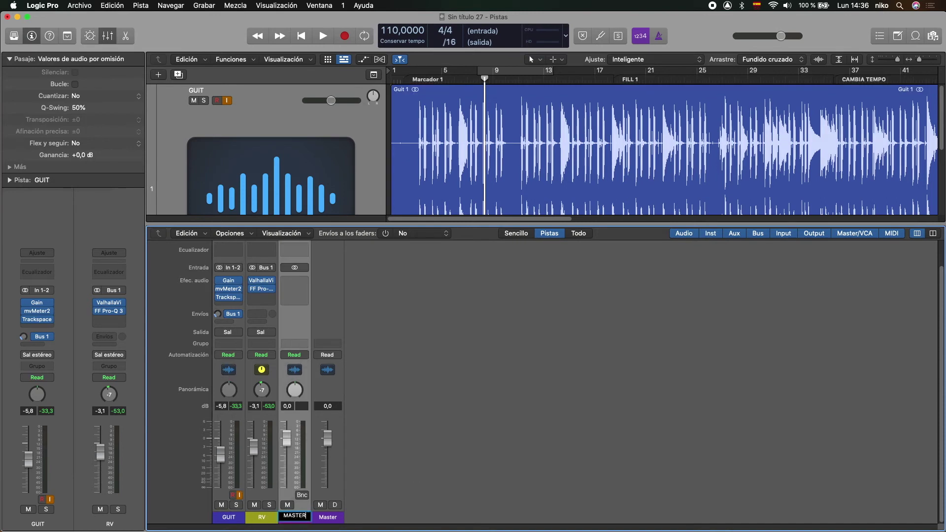
key("Return")
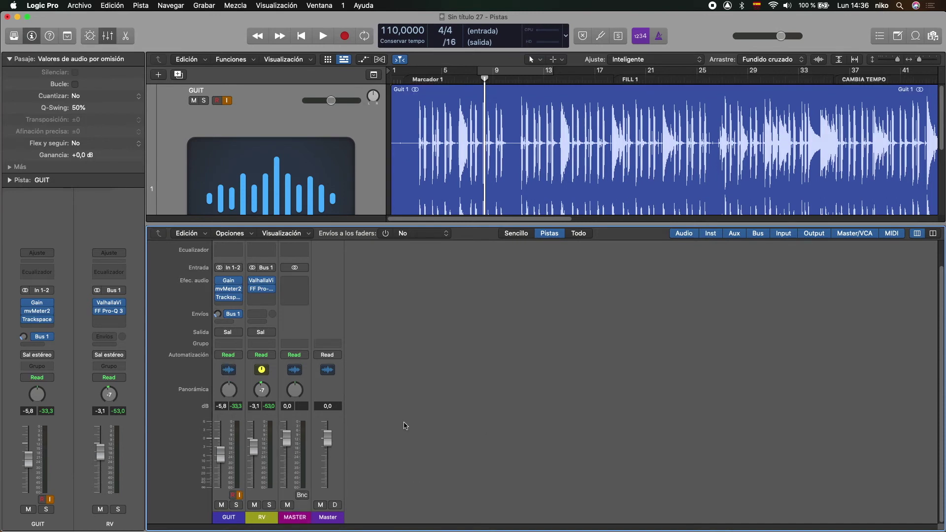
Insert the stereo Youlean Loudness Meter 2 on the MASTER channel and reposition its window.
left_click(295, 286)
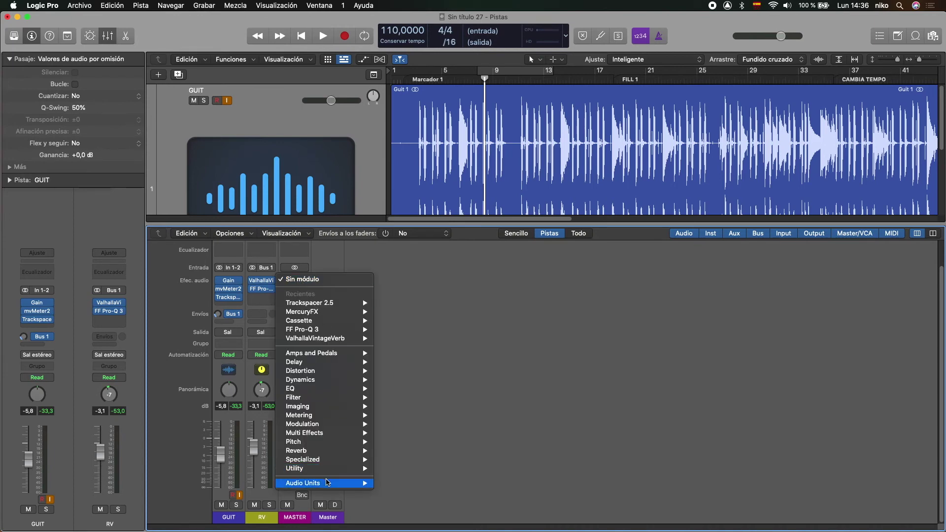
mouse_move(345, 483)
mouse_move(436, 522)
mouse_move(500, 526)
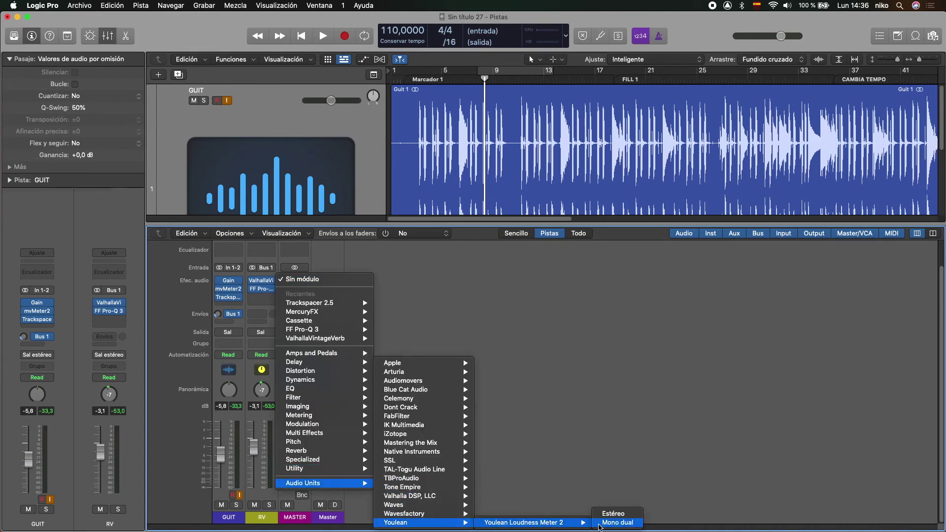
left_click(612, 512)
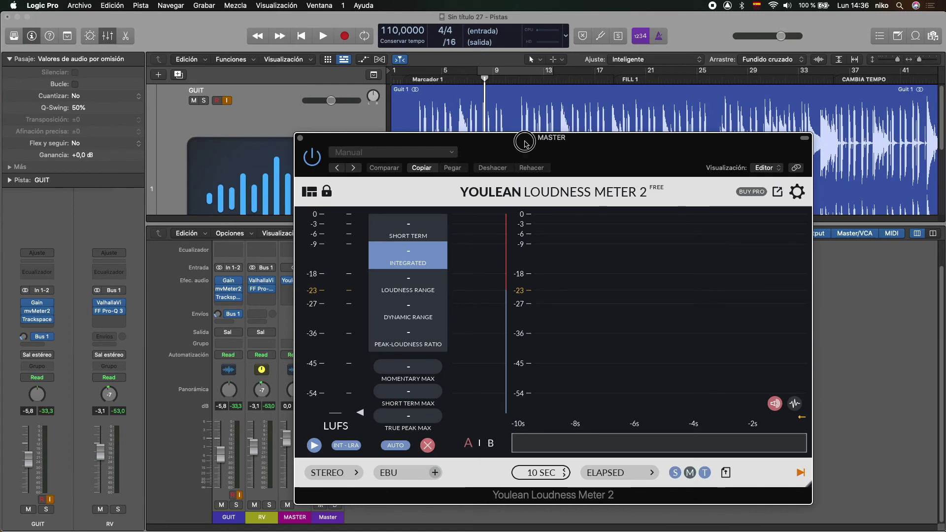
left_click_drag(477, 141, 274, 123)
Play the guitar track and replay it from the start to measure its loudness in Youlean Loudness Meter 2.
key("space")
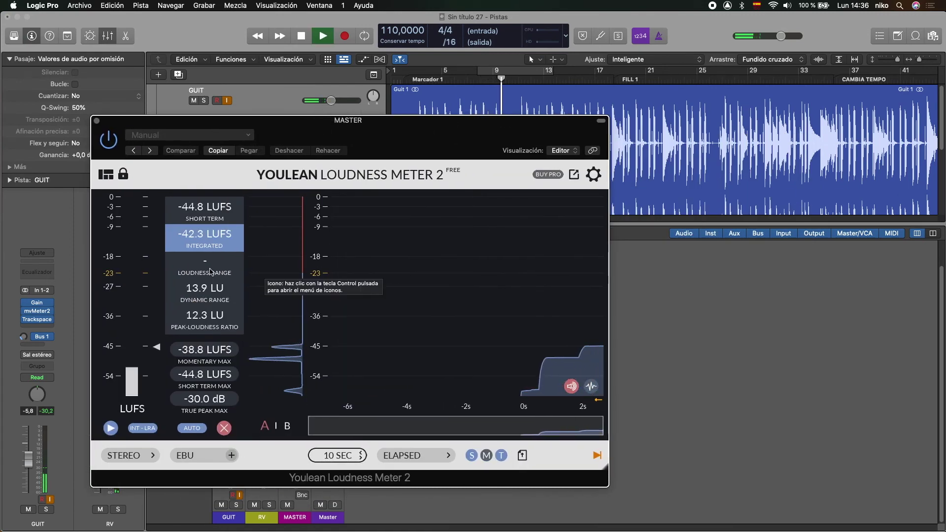
key("space")
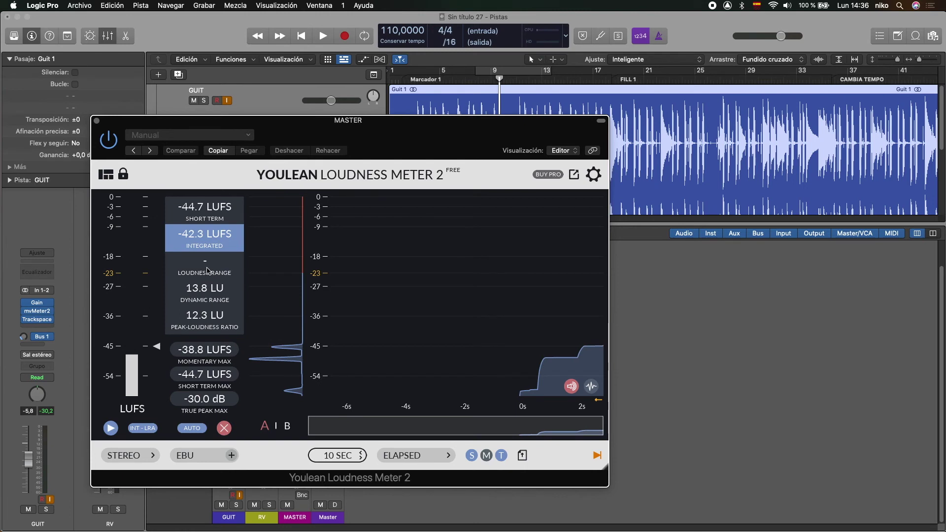
left_click(301, 37)
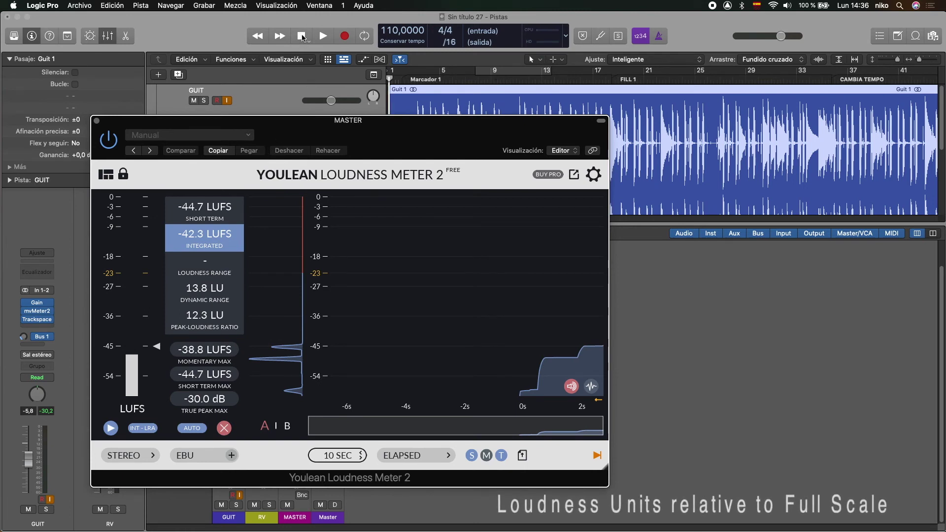
left_click_drag(368, 129, 380, 103)
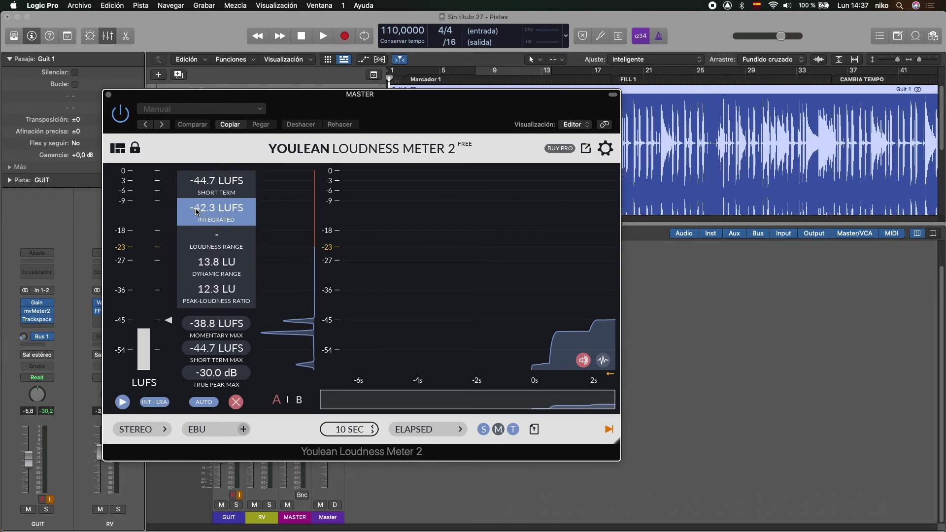
left_click(323, 36)
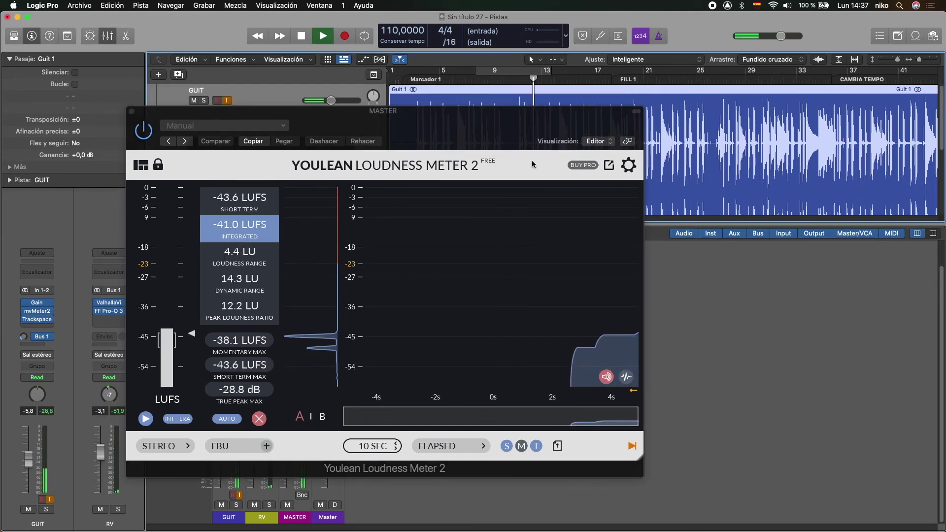
key("space")
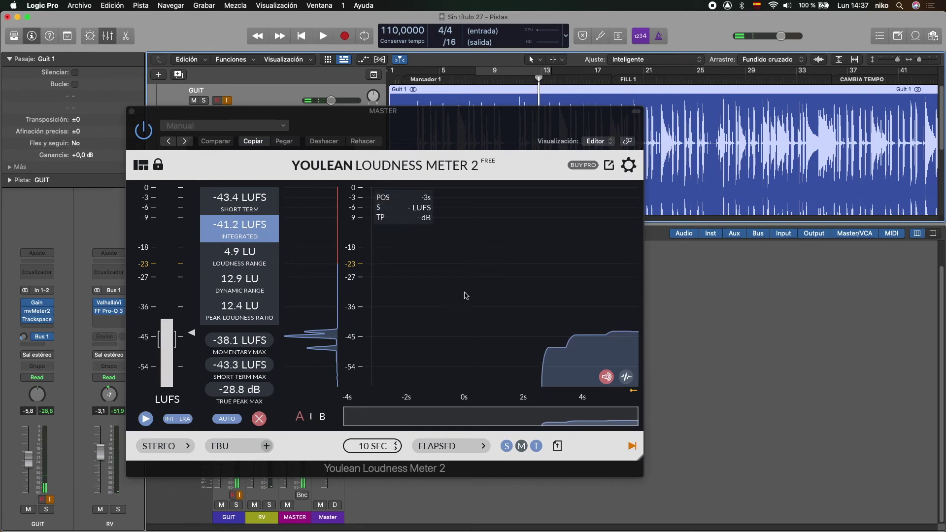
left_click_drag(419, 125, 427, 119)
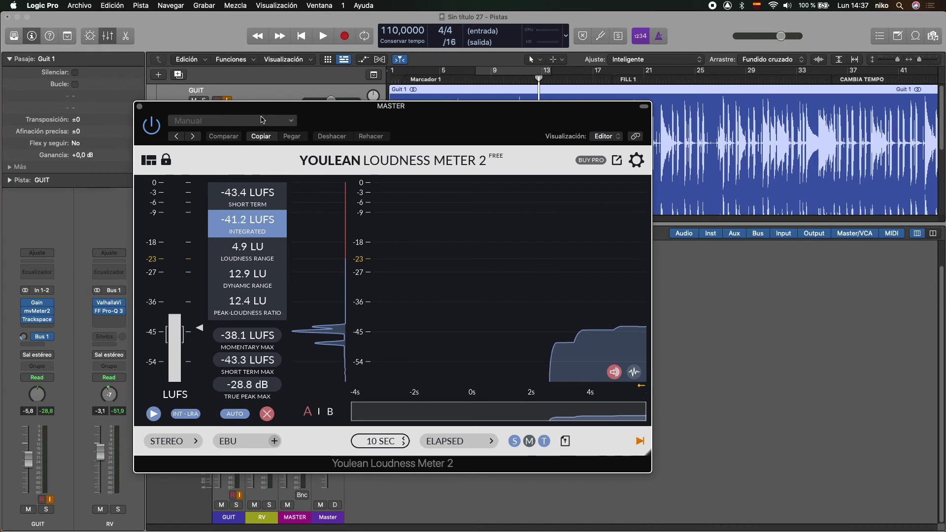
left_click_drag(276, 106, 278, 111)
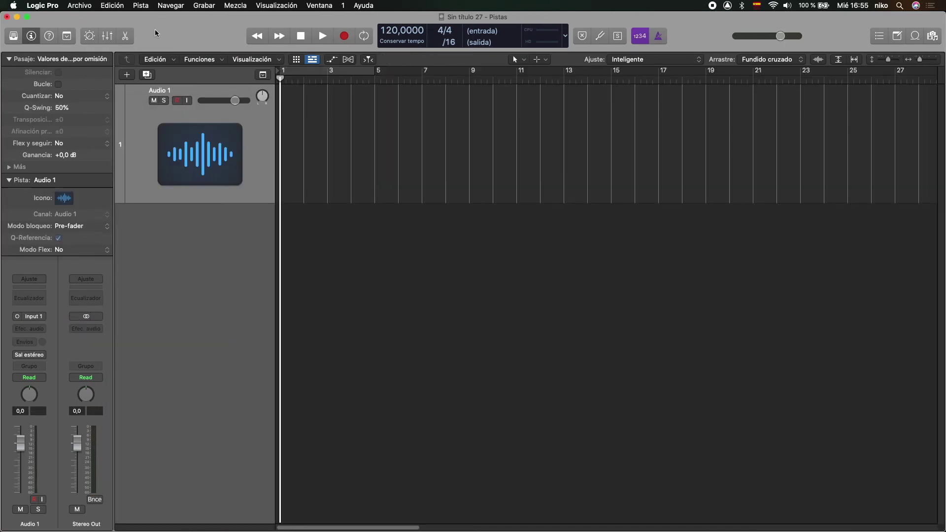
left_click(80, 6)
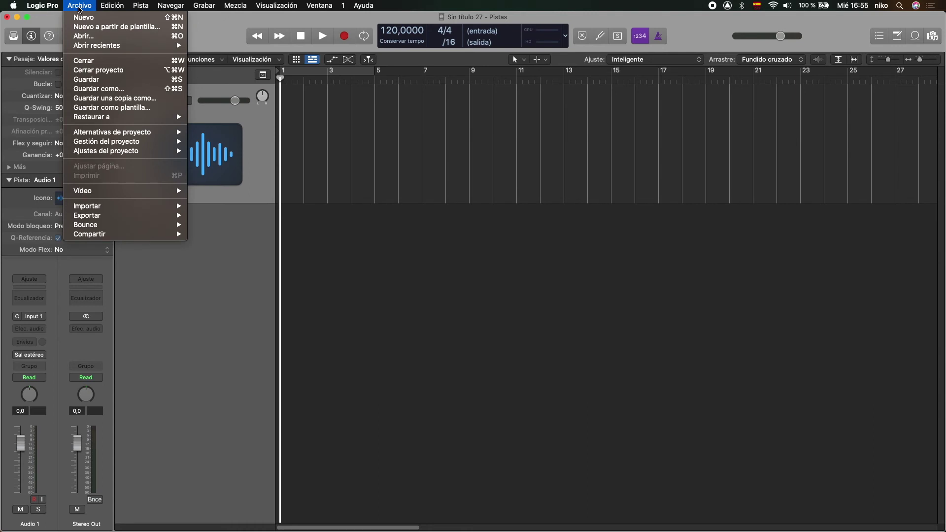
mouse_move(42, 9)
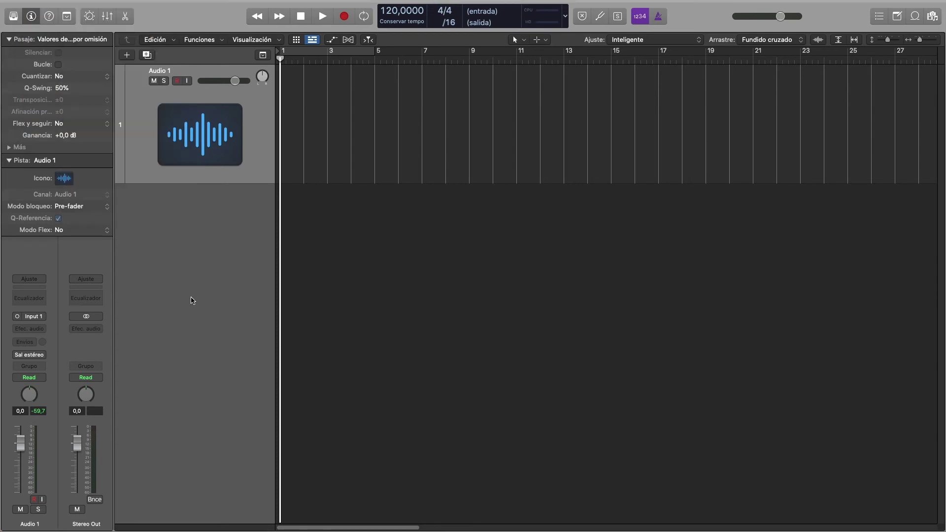
Open the plug-in manager from the preferences and reposition its window.
mouse_move(101, 3)
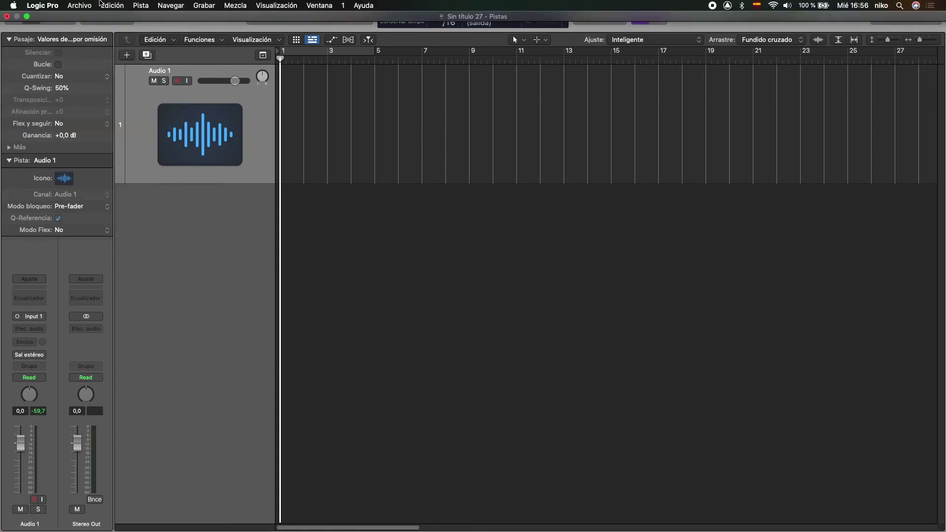
left_click(54, 7)
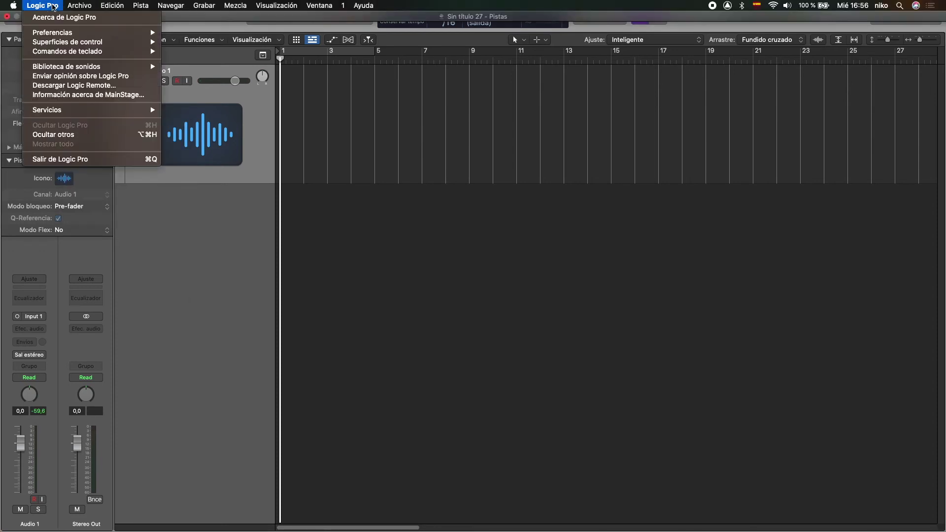
mouse_move(63, 31)
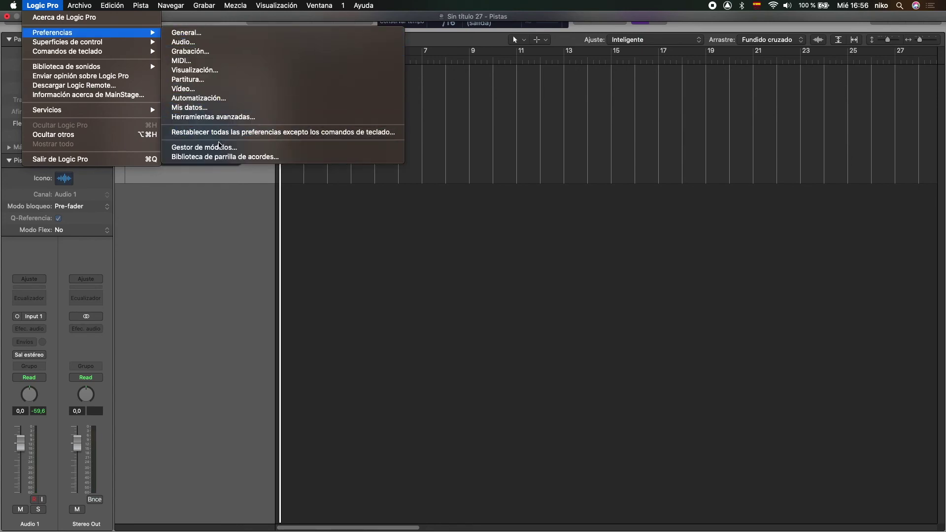
left_click(220, 146)
left_click_drag(367, 62, 342, 82)
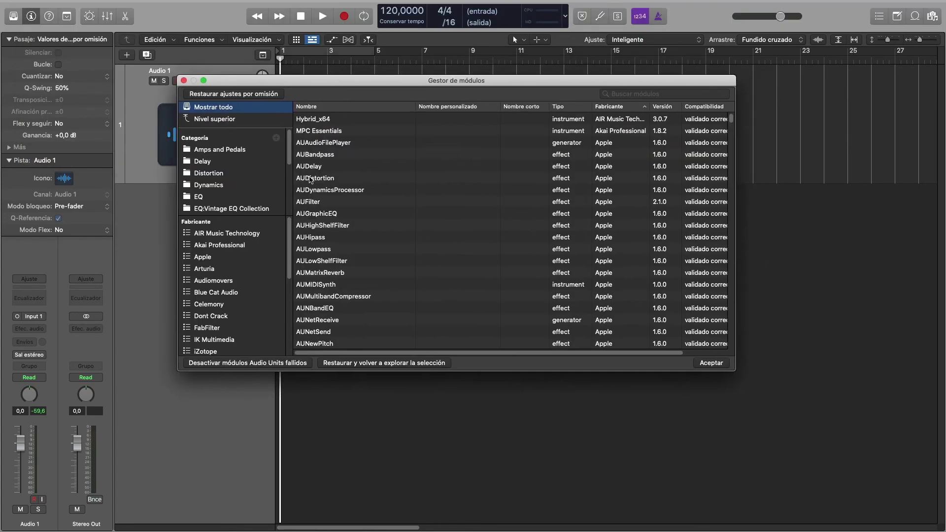
Look through the installed plug-ins, their compatibility and use columns, and the manufacturer list in the plug-in manager.
left_click_drag(666, 353, 710, 354)
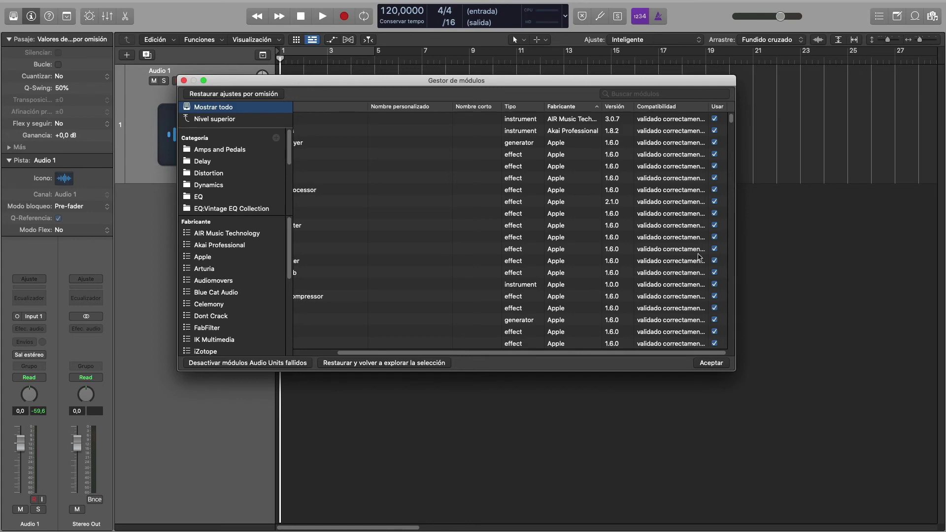
left_click_drag(732, 122, 733, 328)
left_click_drag(640, 353, 561, 351)
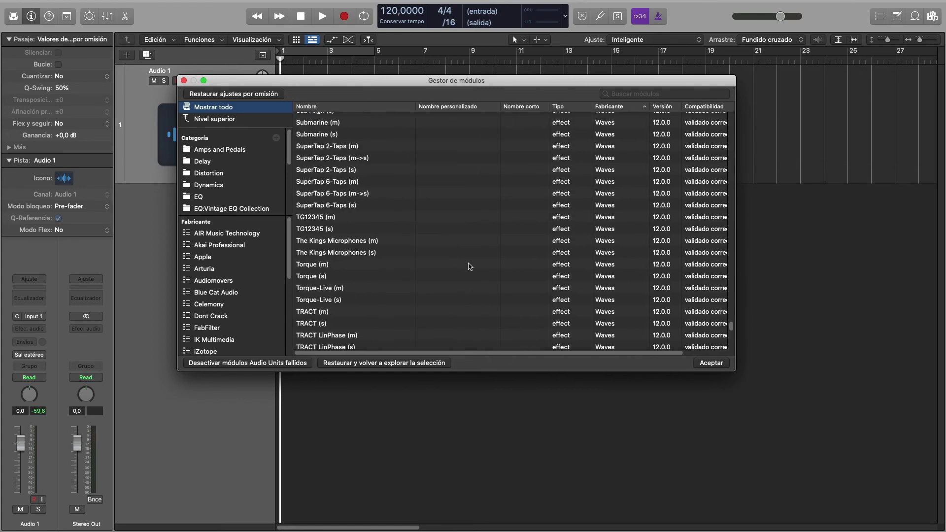
left_click_drag(731, 325, 693, 106)
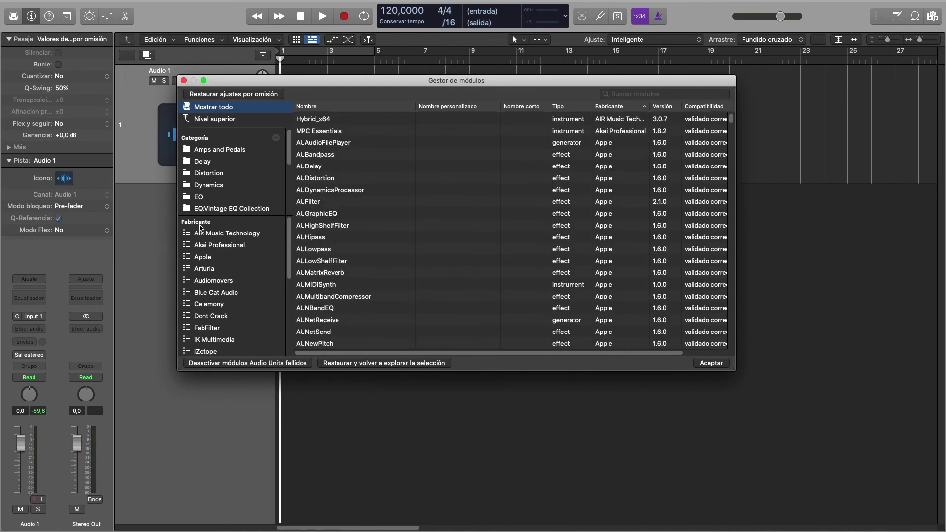
left_click_drag(288, 239, 261, 356)
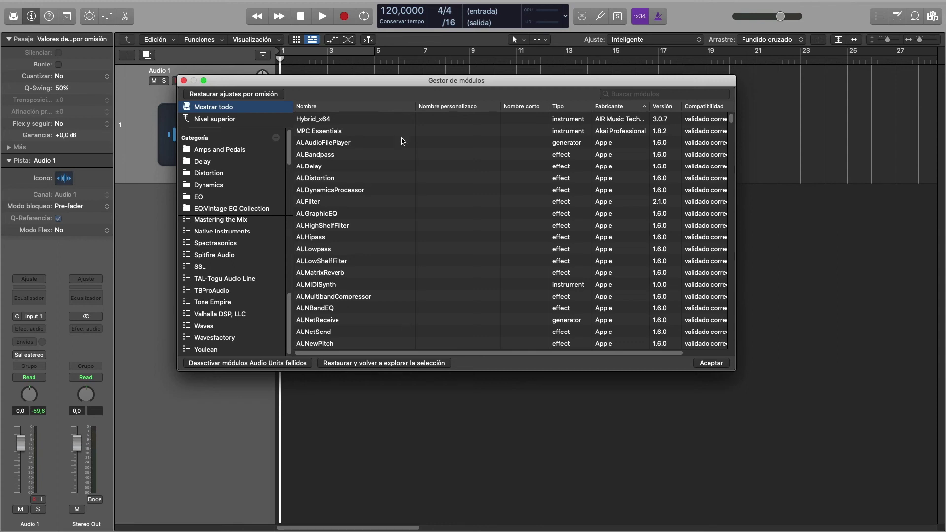
Enlarge and reposition the plug-in manager window while viewing the Spectrasonics plug-ins.
left_click_drag(731, 369, 797, 453)
left_click_drag(321, 83, 311, 70)
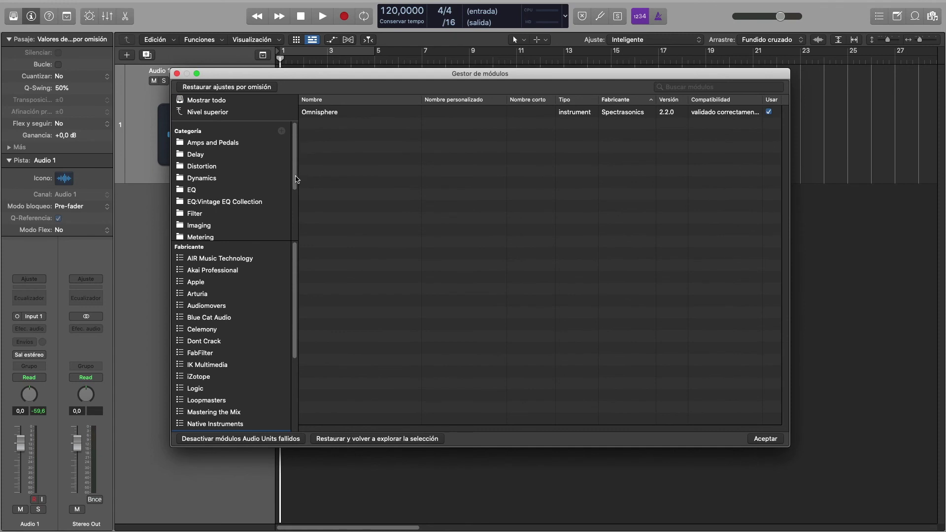
left_click_drag(297, 179, 301, 149)
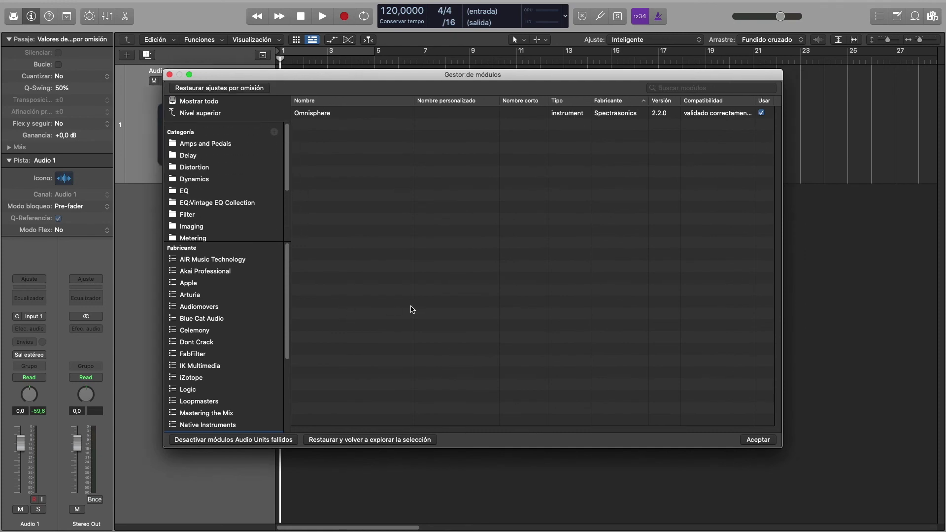
left_click_drag(417, 76, 390, 79)
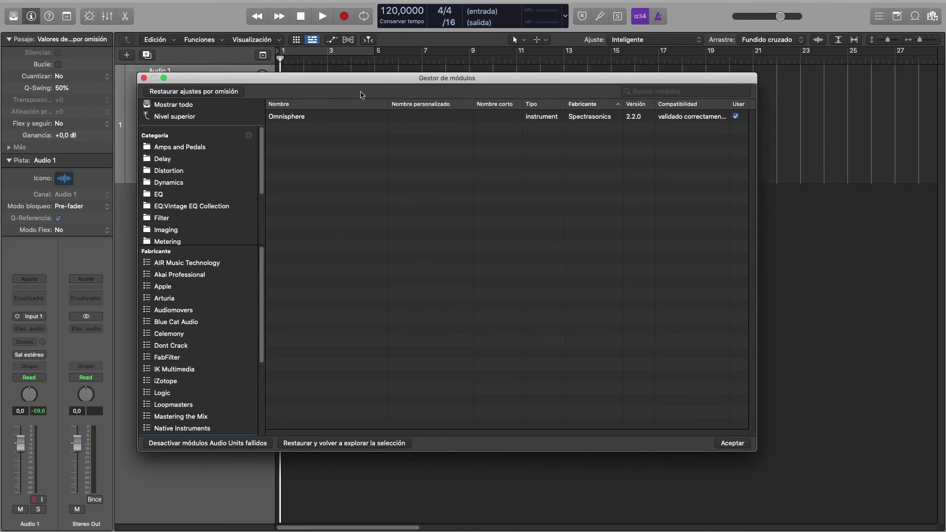
left_click_drag(304, 80, 312, 78)
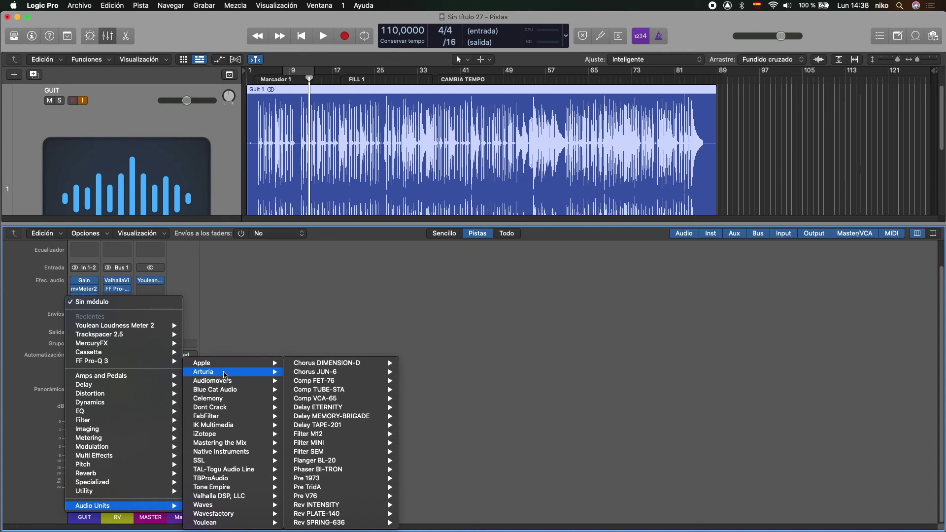
mouse_move(129, 451)
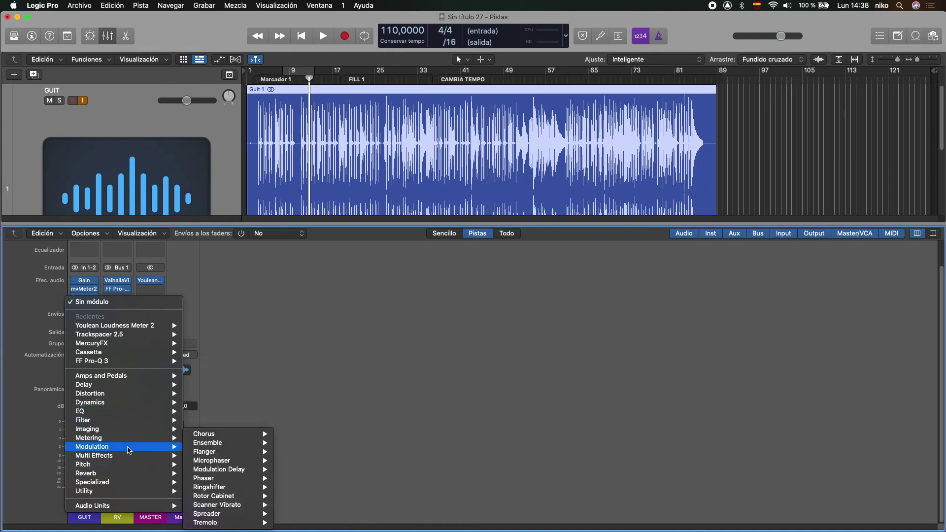
mouse_move(127, 432)
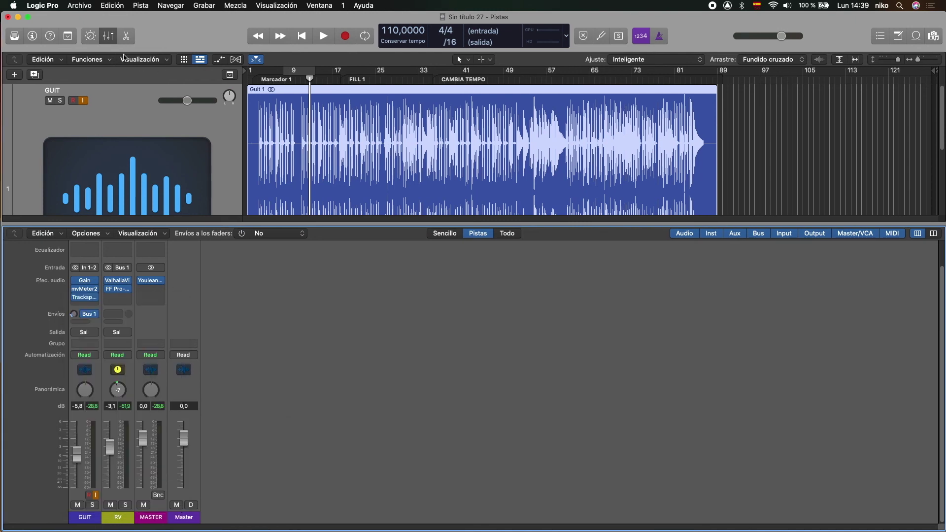
Hide the mixer, show it again and enlarge its pane.
left_click(109, 37)
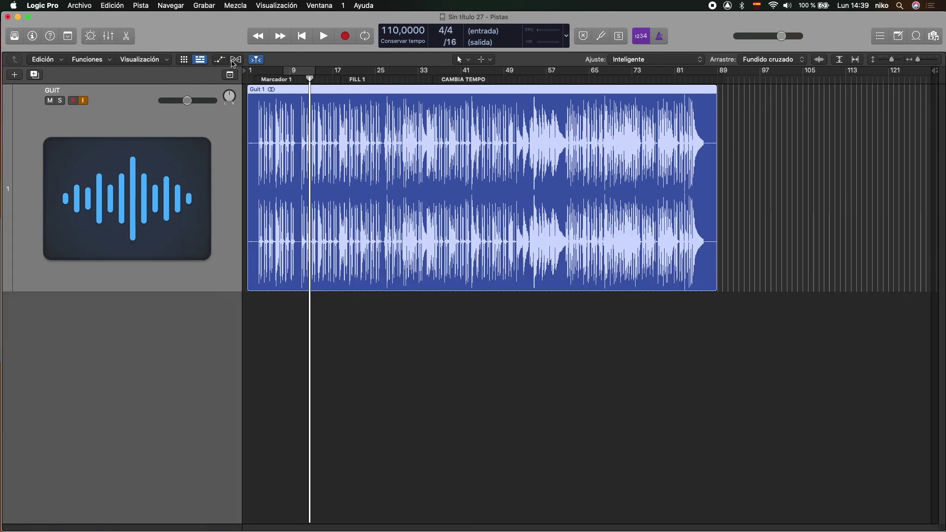
left_click_drag(200, 32, 200, 33)
left_click(108, 36)
left_click_drag(196, 227, 195, 202)
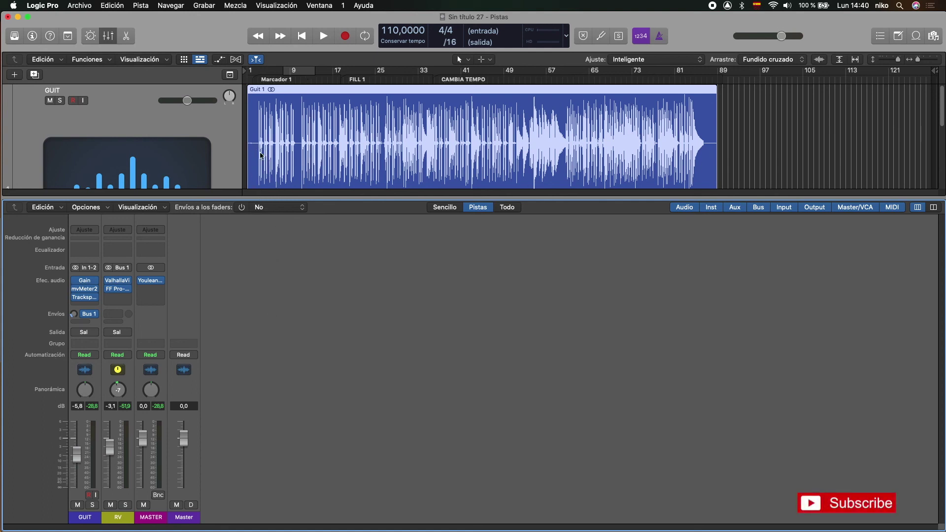
Reset the RV channel's pan to centre.
left_click_drag(117, 390, 116, 389)
left_click(115, 388)
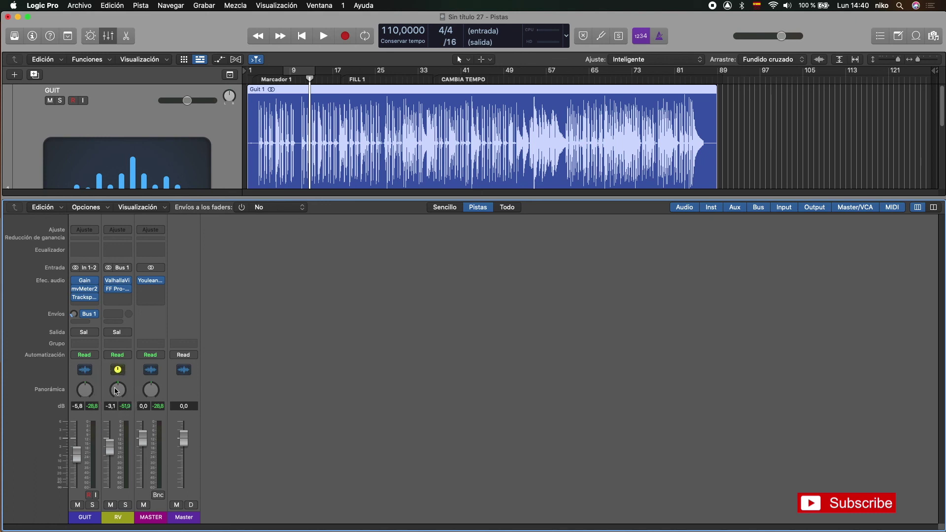